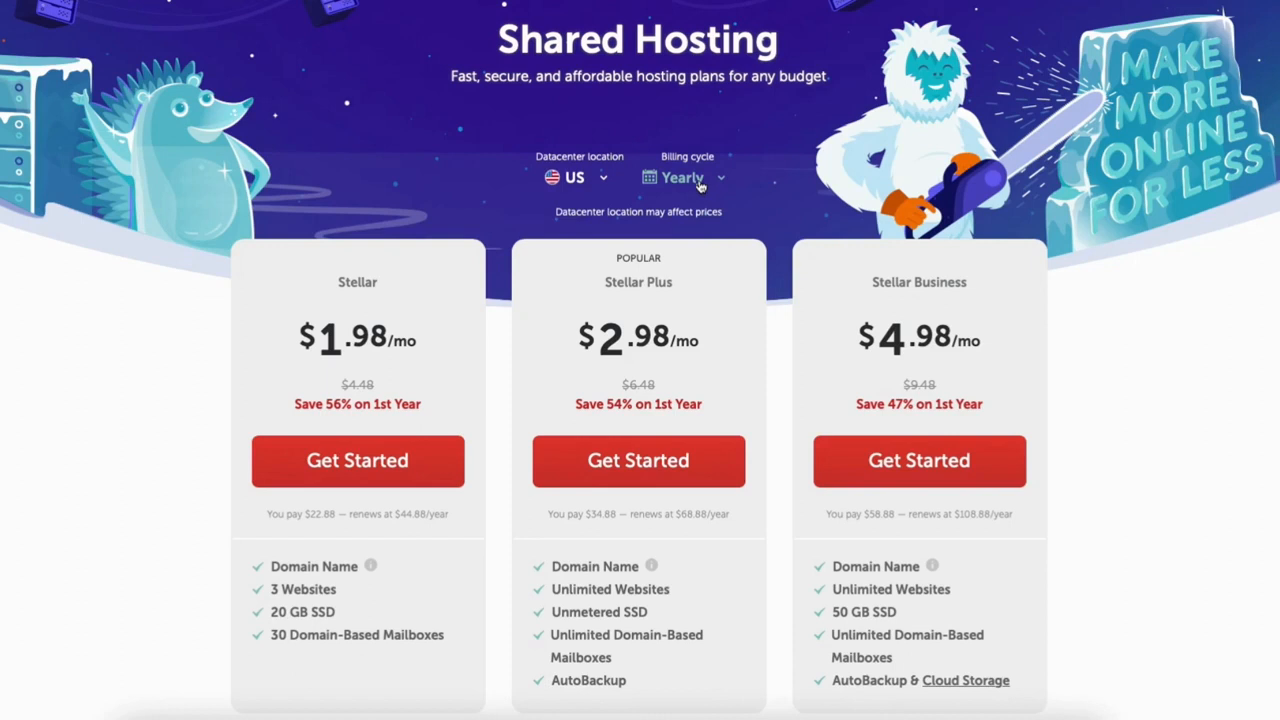
Switch the shared hosting billing cycle to 2 Years and look through the datacenter location choices.
left_click(700, 186)
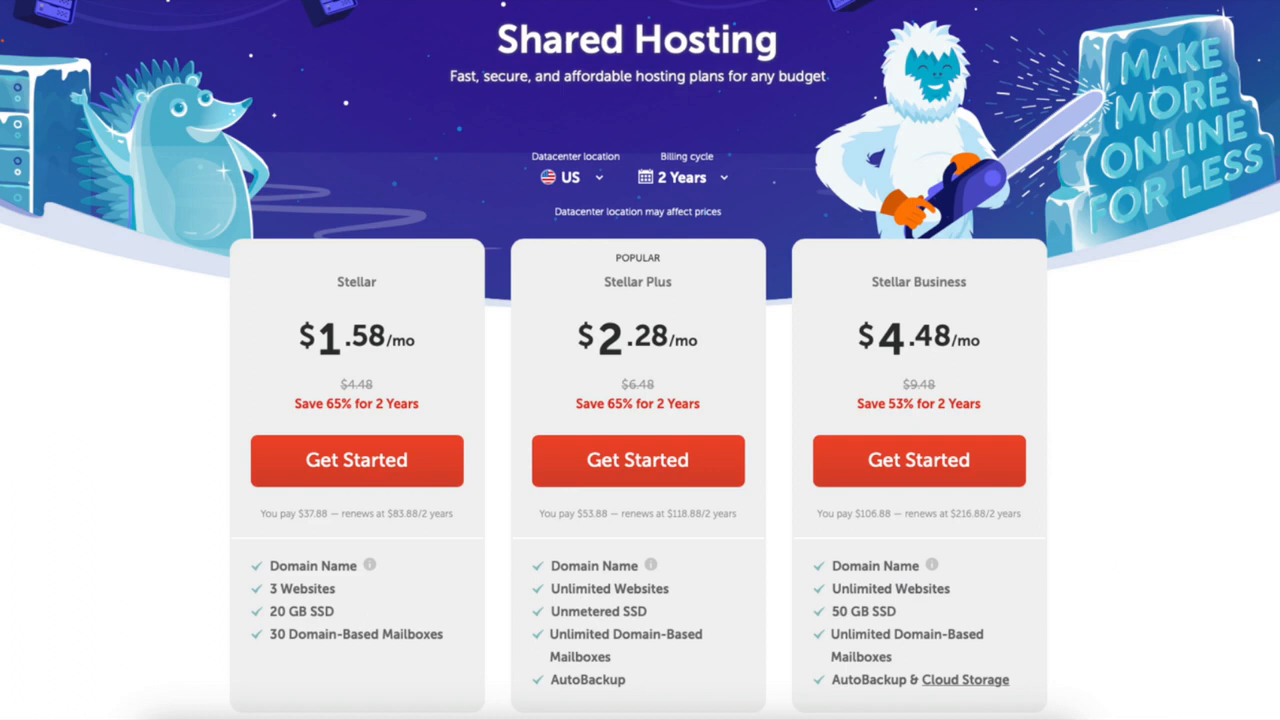
left_click(595, 180)
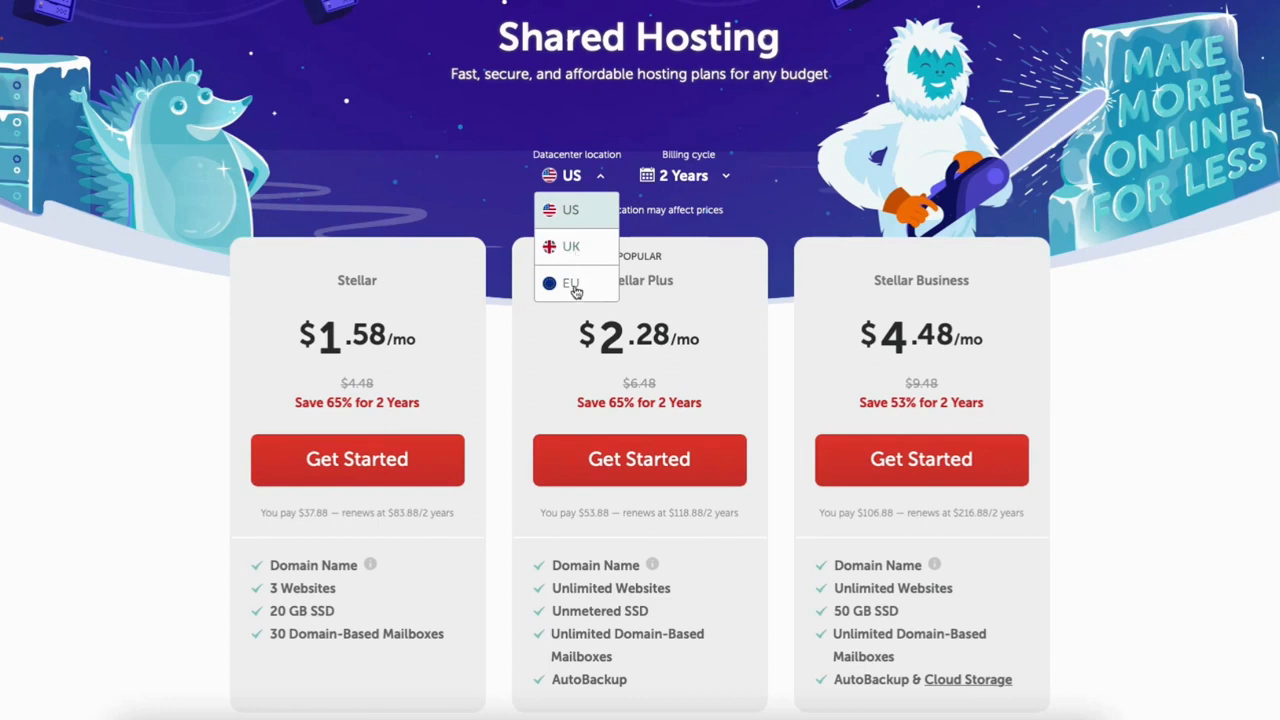
left_click(570, 247)
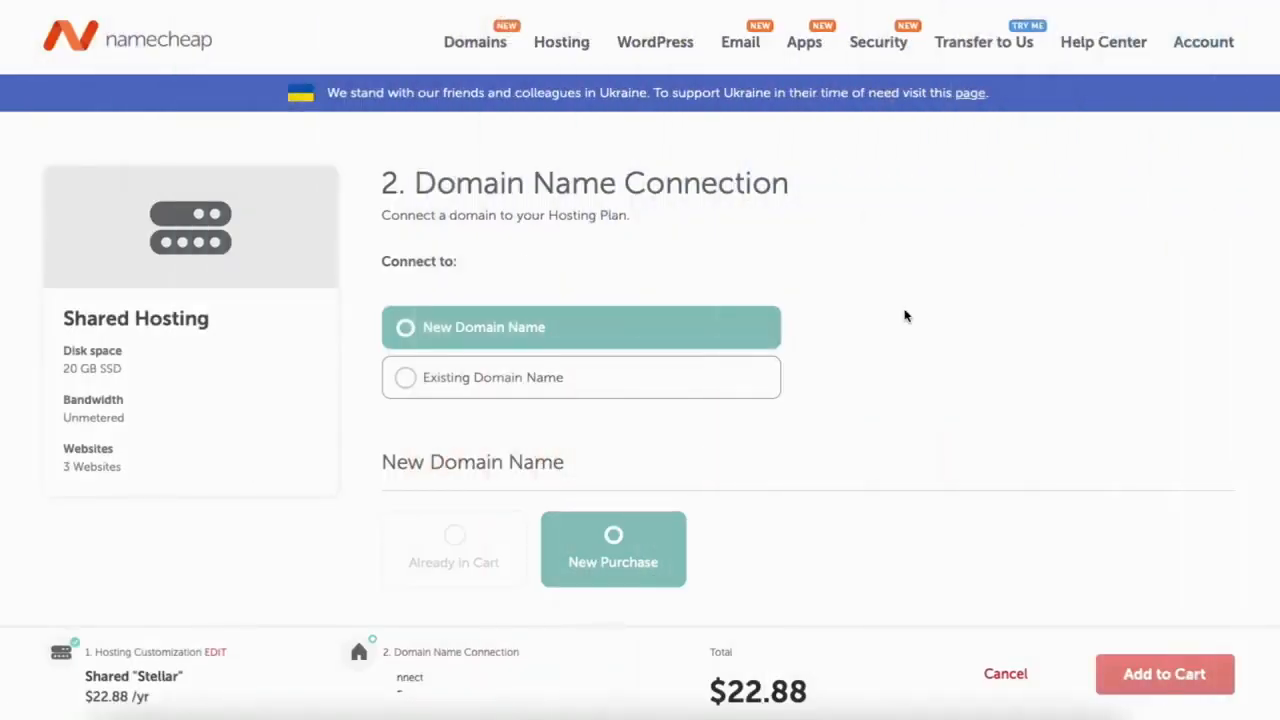
Choose a new domain name for the Stellar plan, search for testsite465.com and connect it to the hosting.
left_click(406, 382)
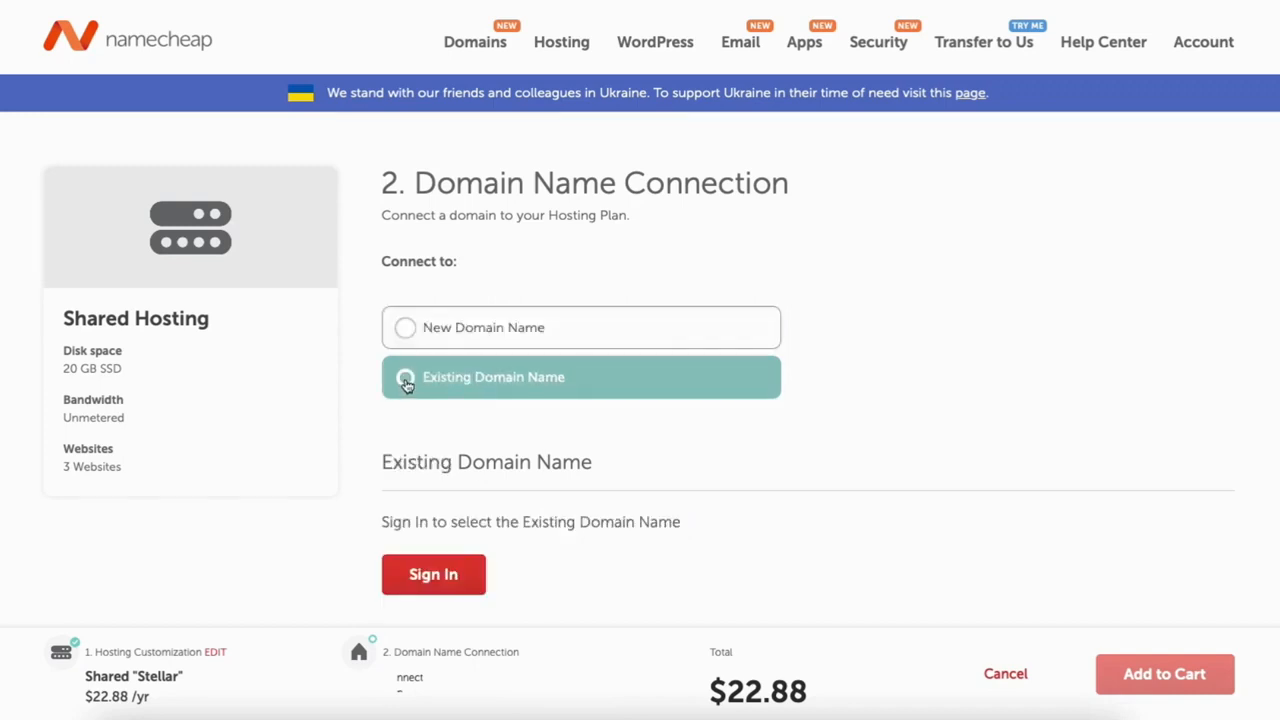
left_click(408, 331)
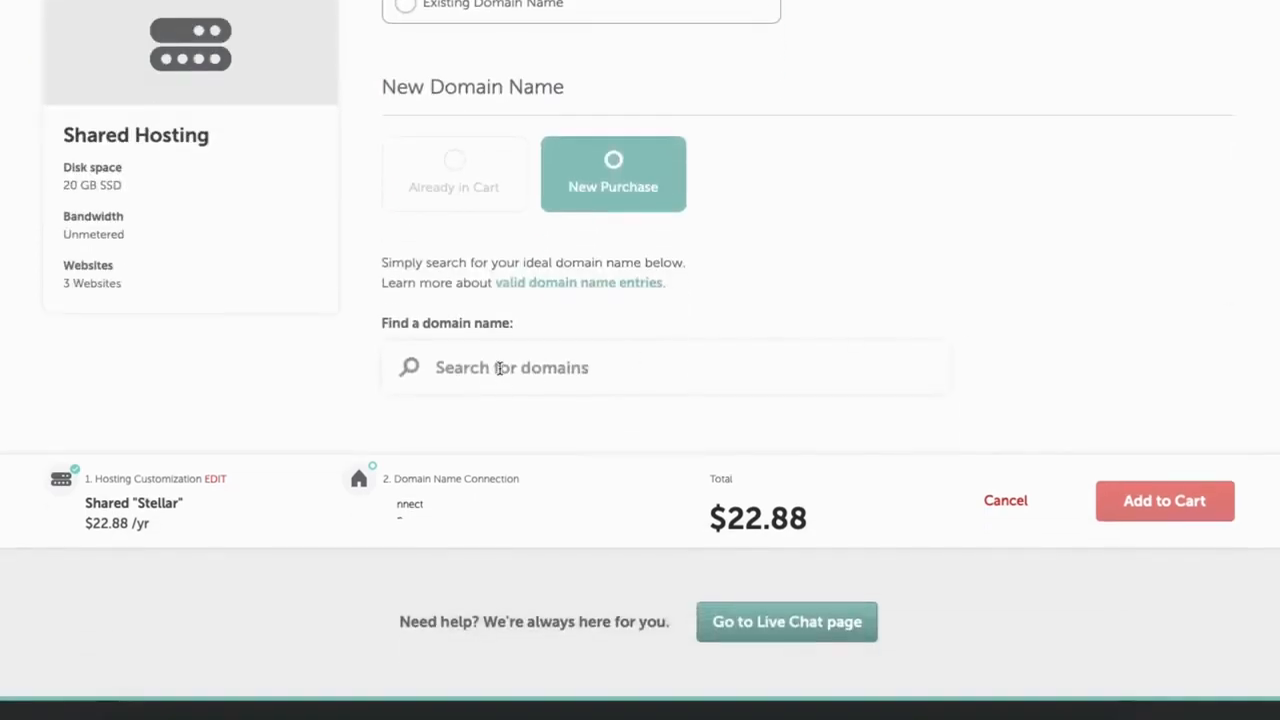
left_click(500, 367)
type("testsite")
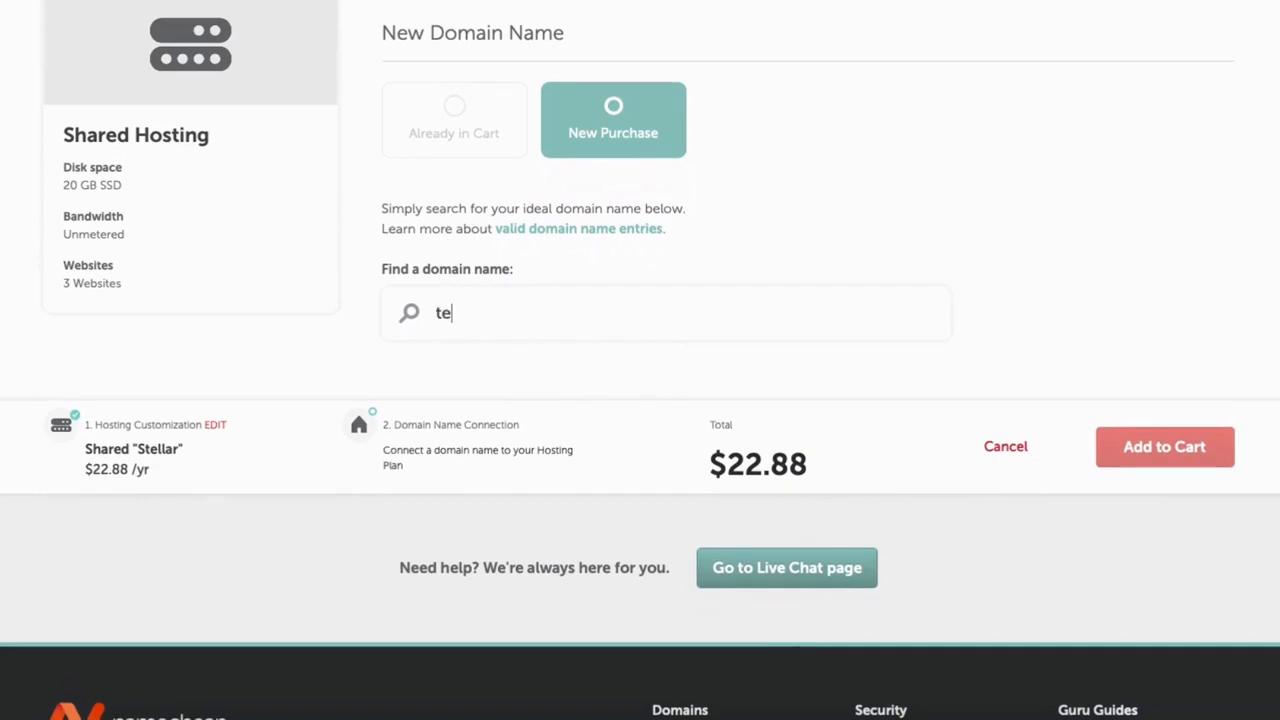
type("465.com")
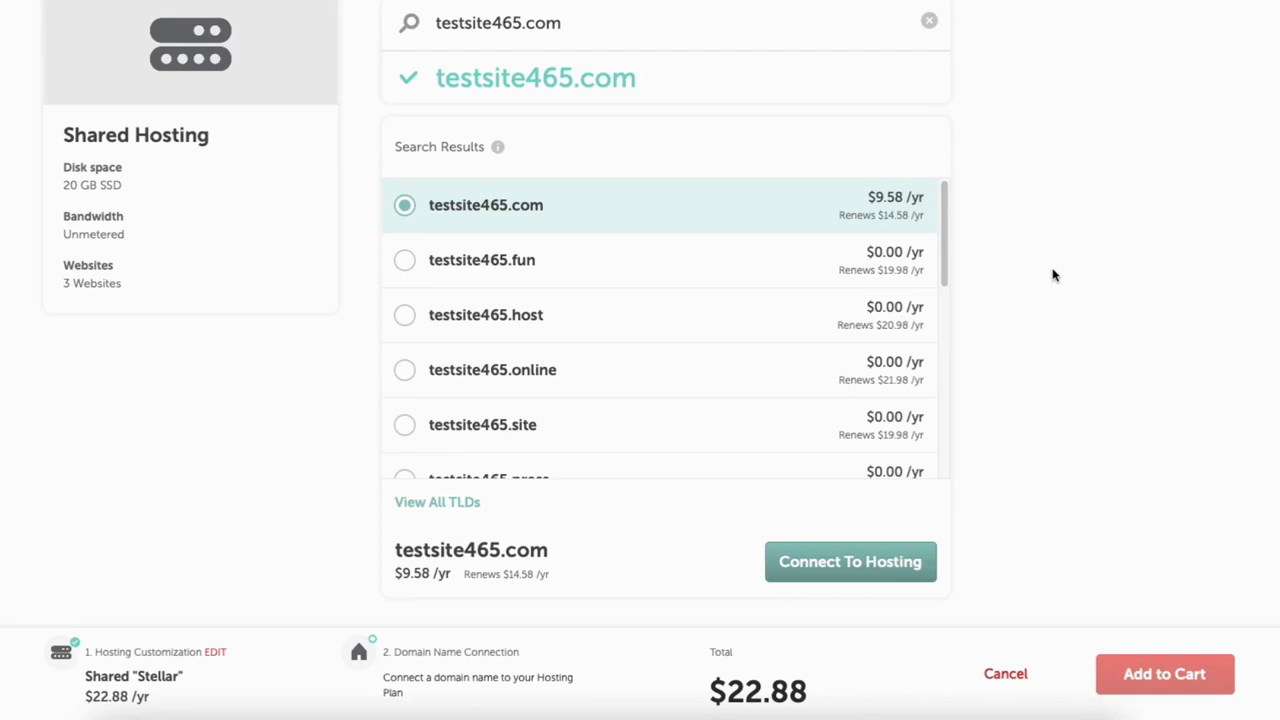
mouse_move(943, 200)
left_mouse_down()
mouse_move(941, 318)
mouse_move(946, 189)
left_mouse_up()
left_click(837, 562)
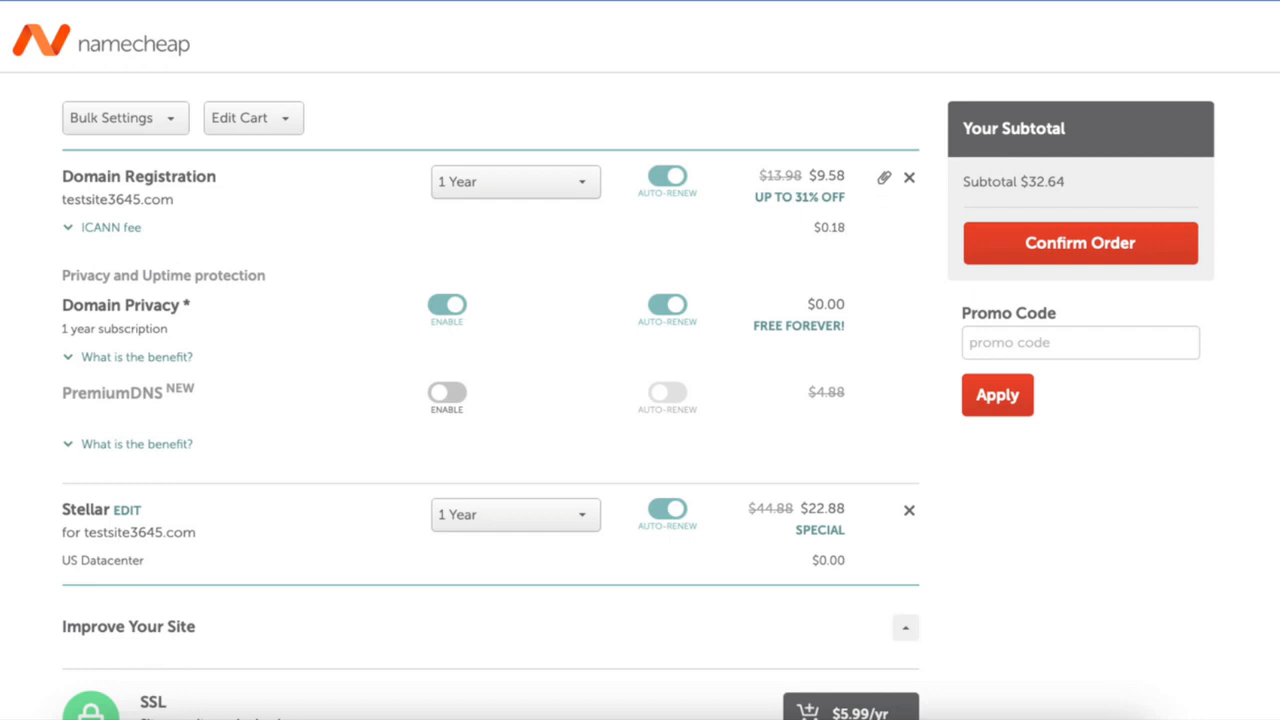
Apply the promo code NEWCOM698 to the cart and look over the account sign-up form.
type("NEWCOM698")
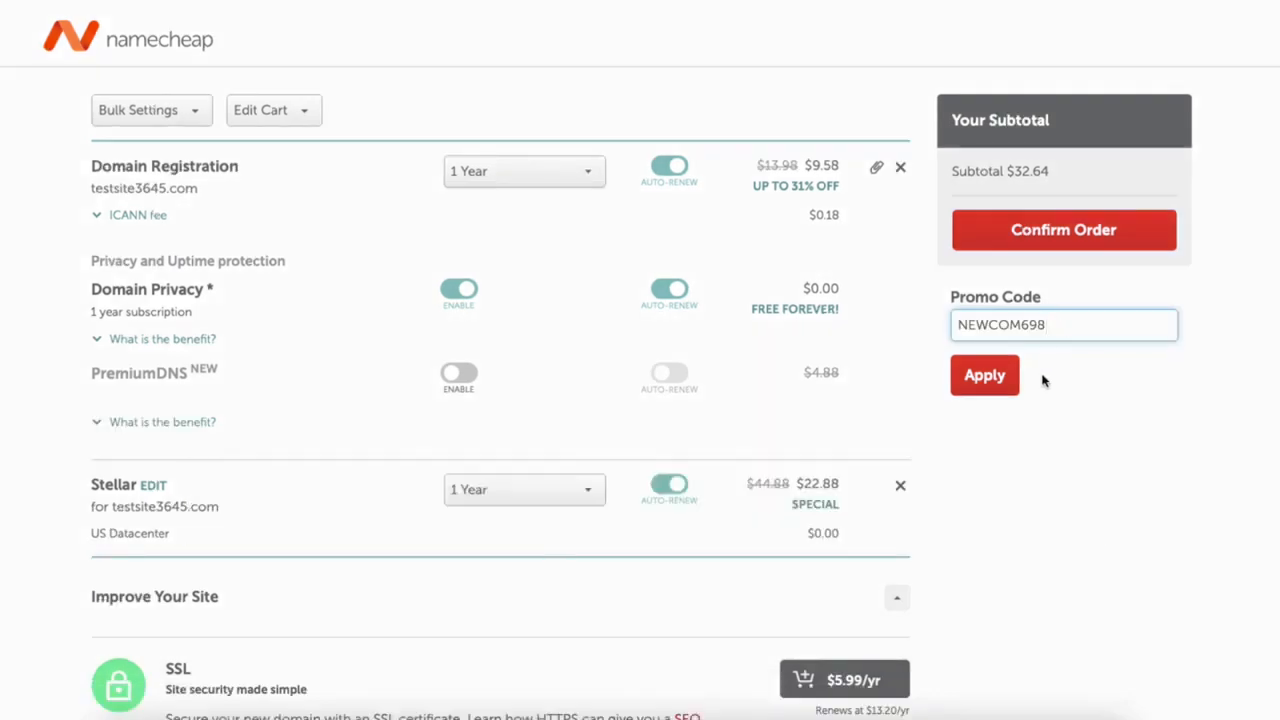
left_click(986, 376)
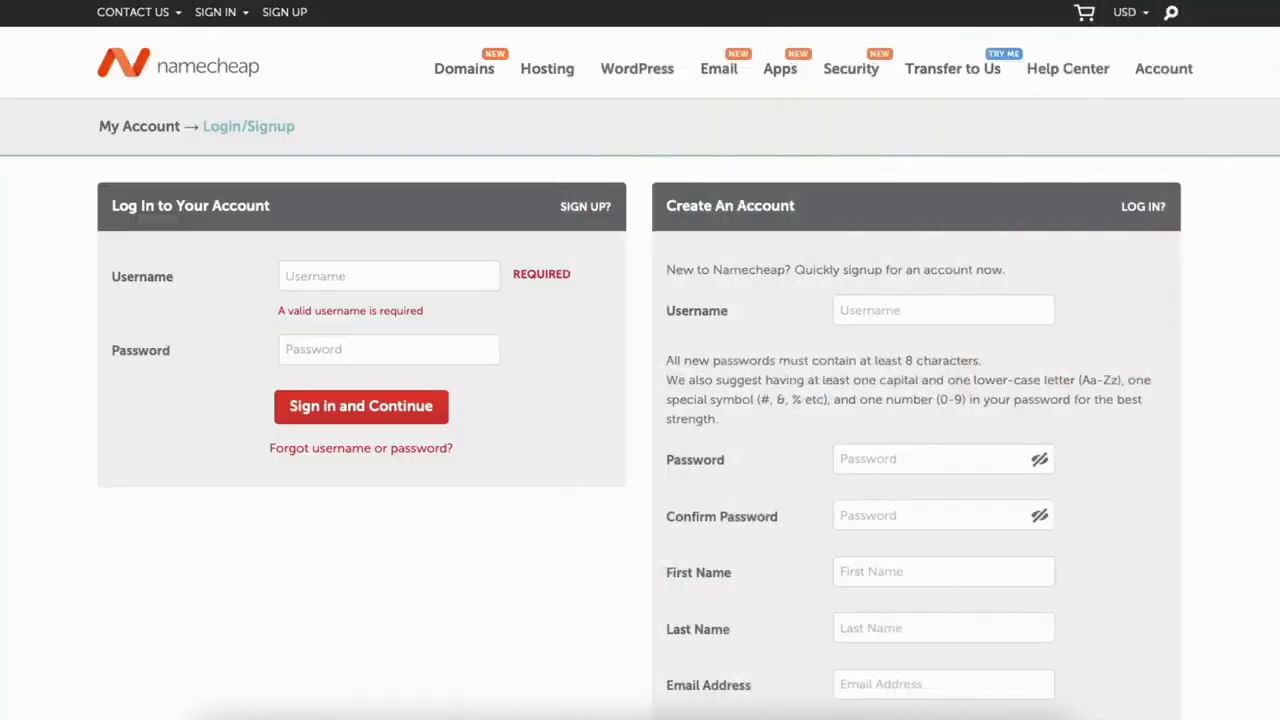
scroll(640, 400, "down", 3)
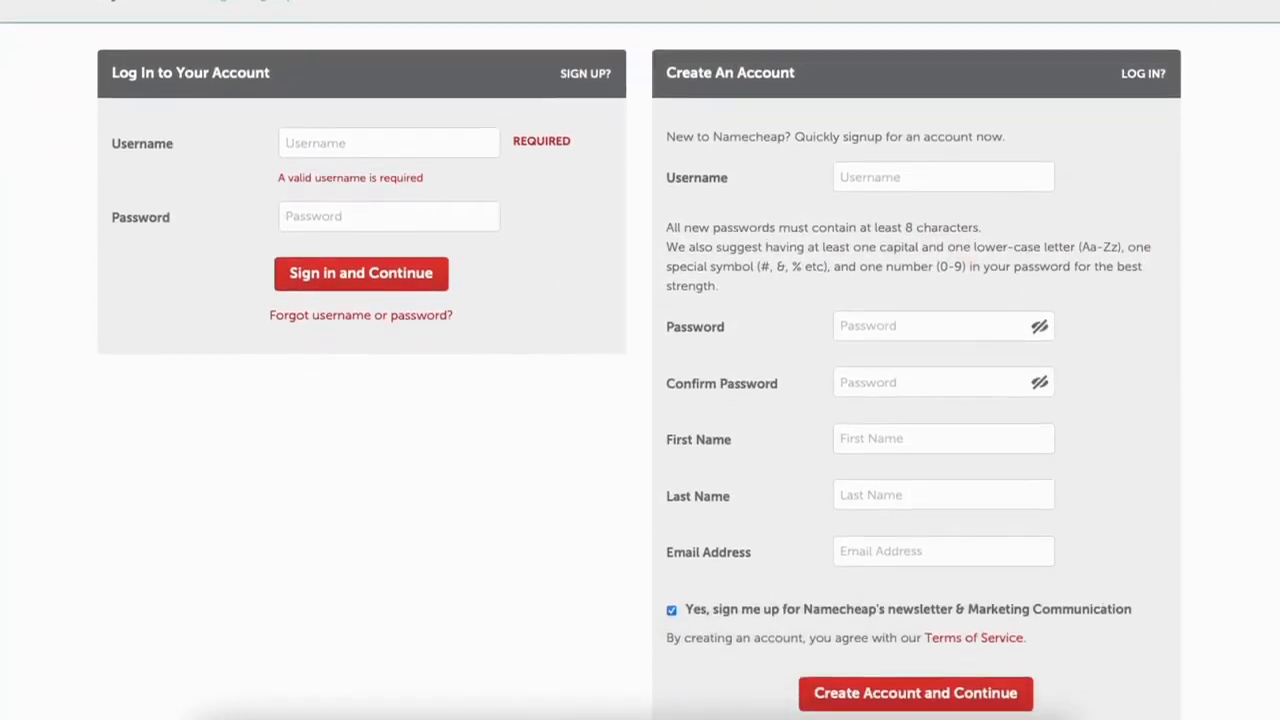
scroll(640, 400, "down", 1)
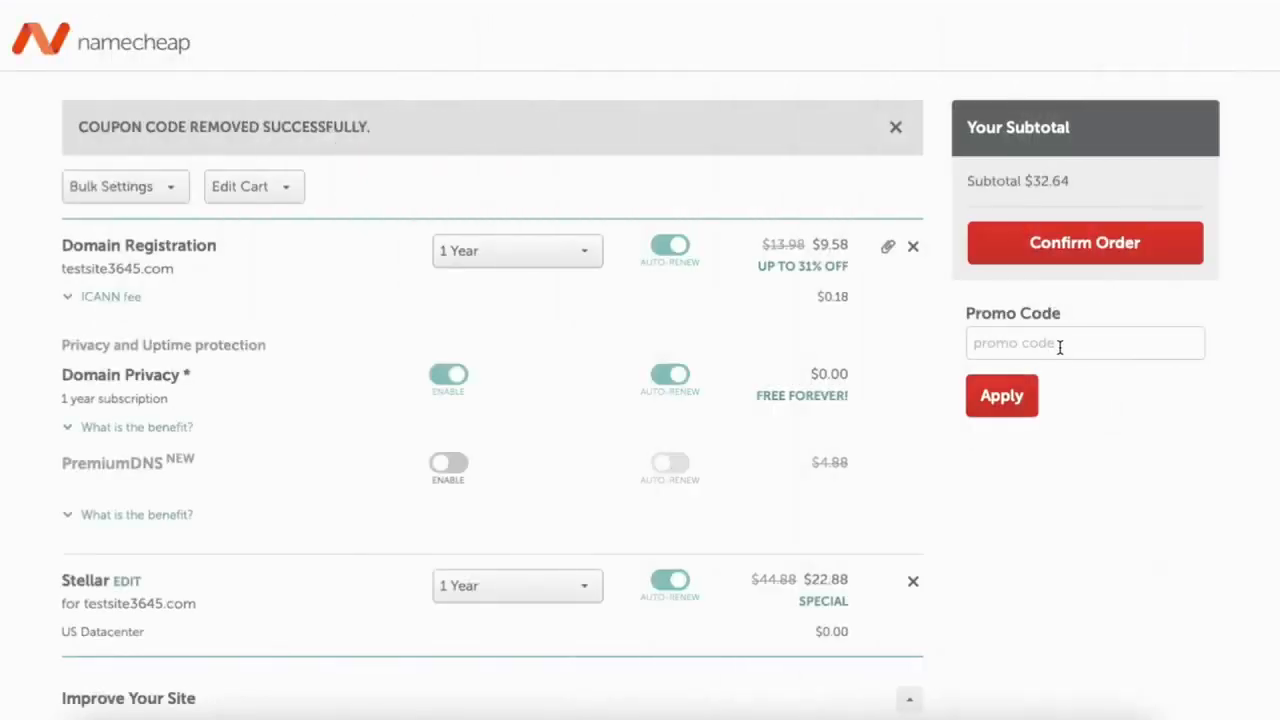
Re-enter and apply the promo code NEWCOM698, and check the term options for the domain registration and Stellar hosting.
left_click(1056, 343)
type("NEWCOM698")
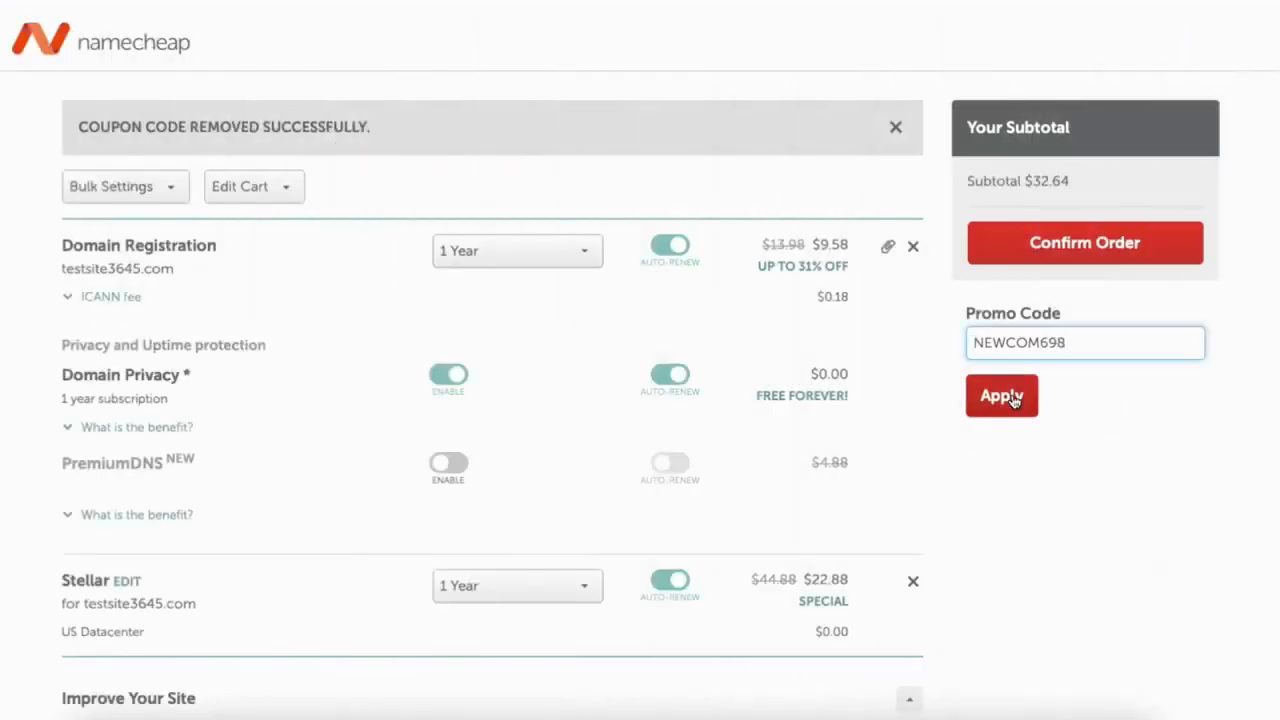
left_click(1013, 398)
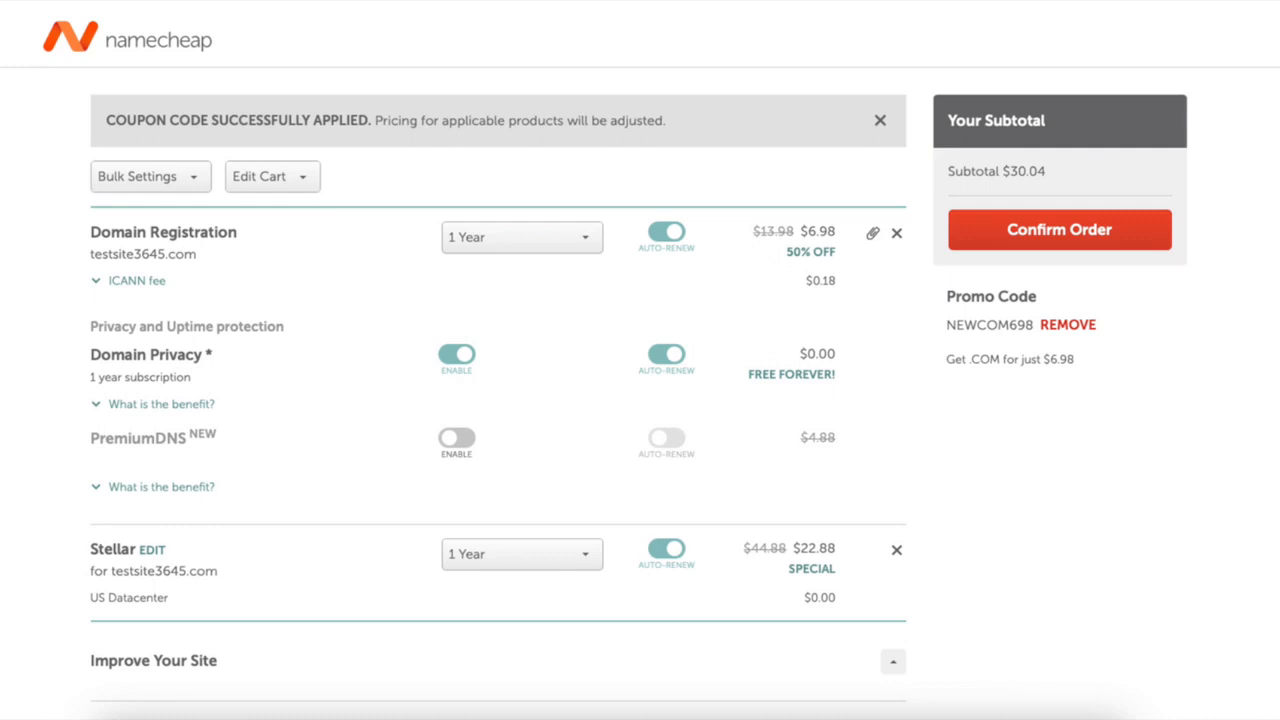
left_click(522, 238)
left_click(522, 554)
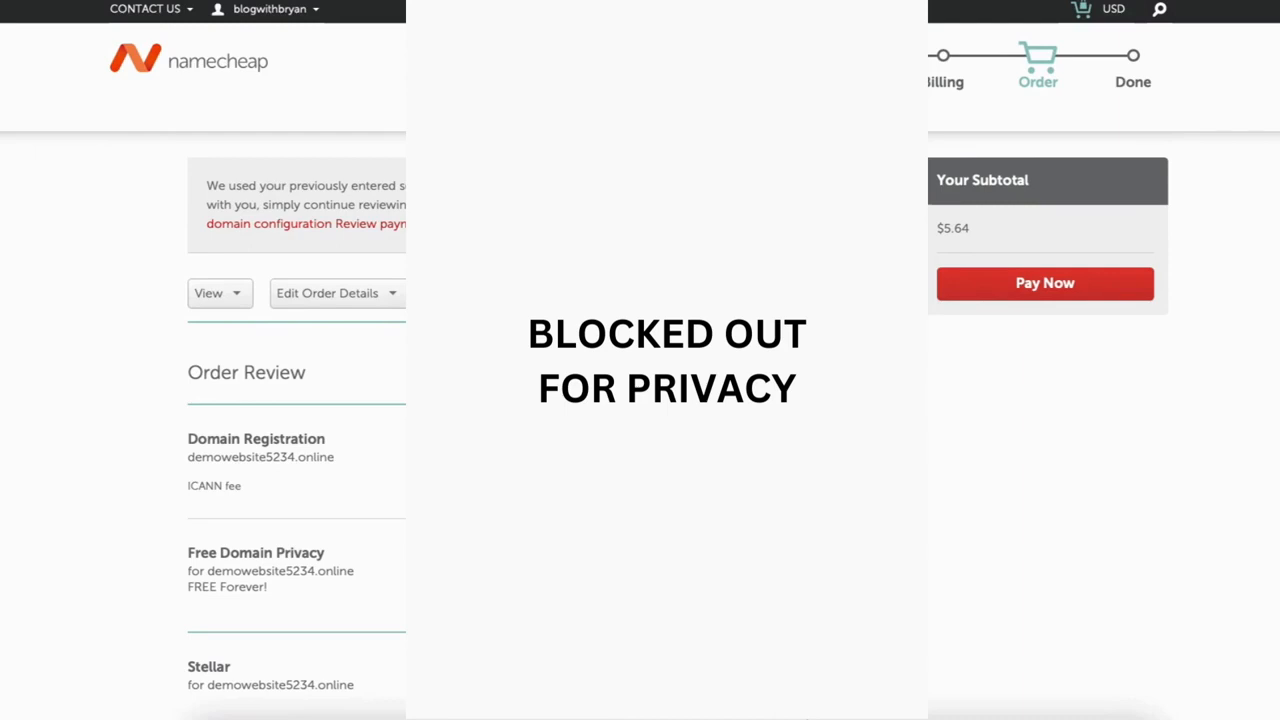
Agree to the terms and agreements in the order review and pay for the order.
scroll(640, 360, "down", 8)
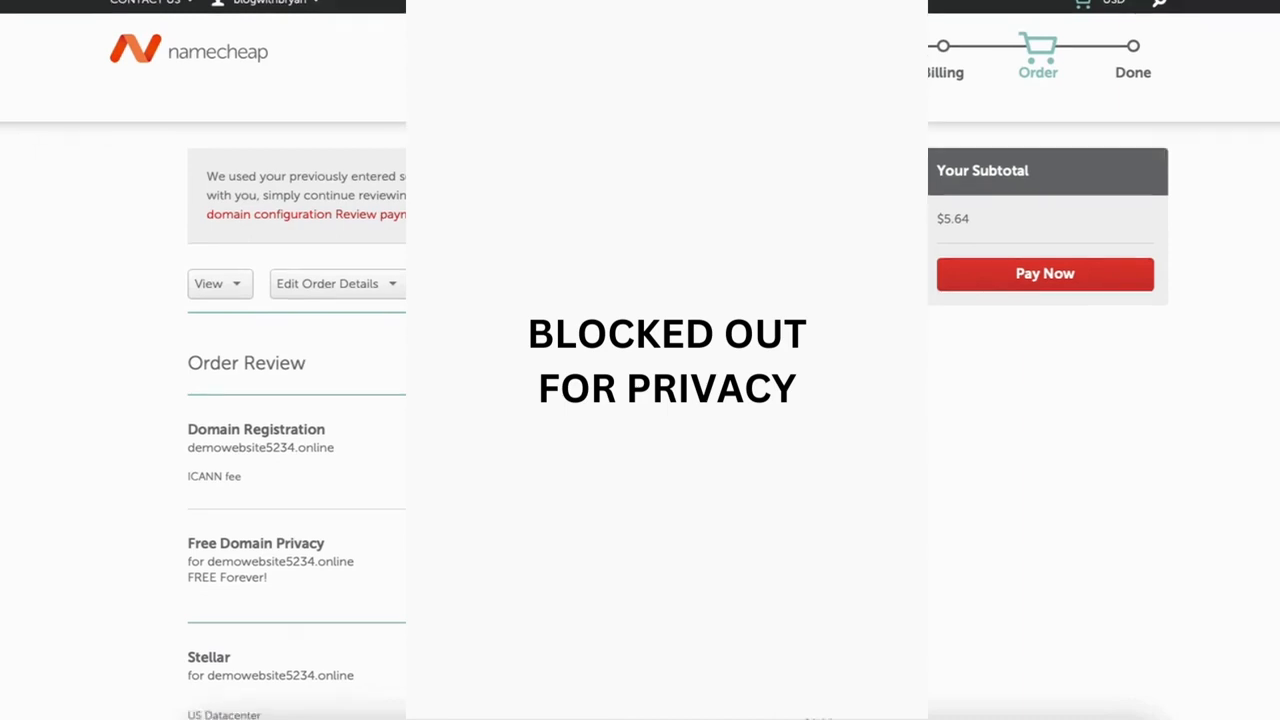
scroll(640, 360, "down", 4)
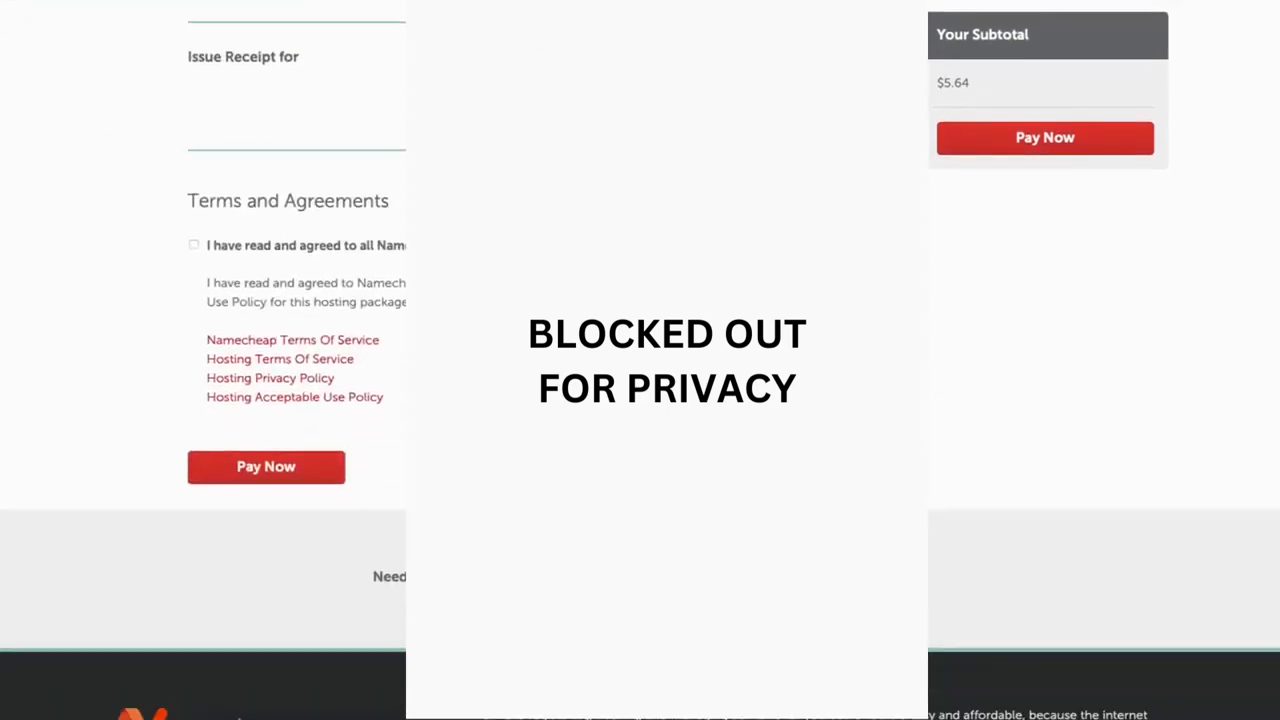
left_click(194, 160)
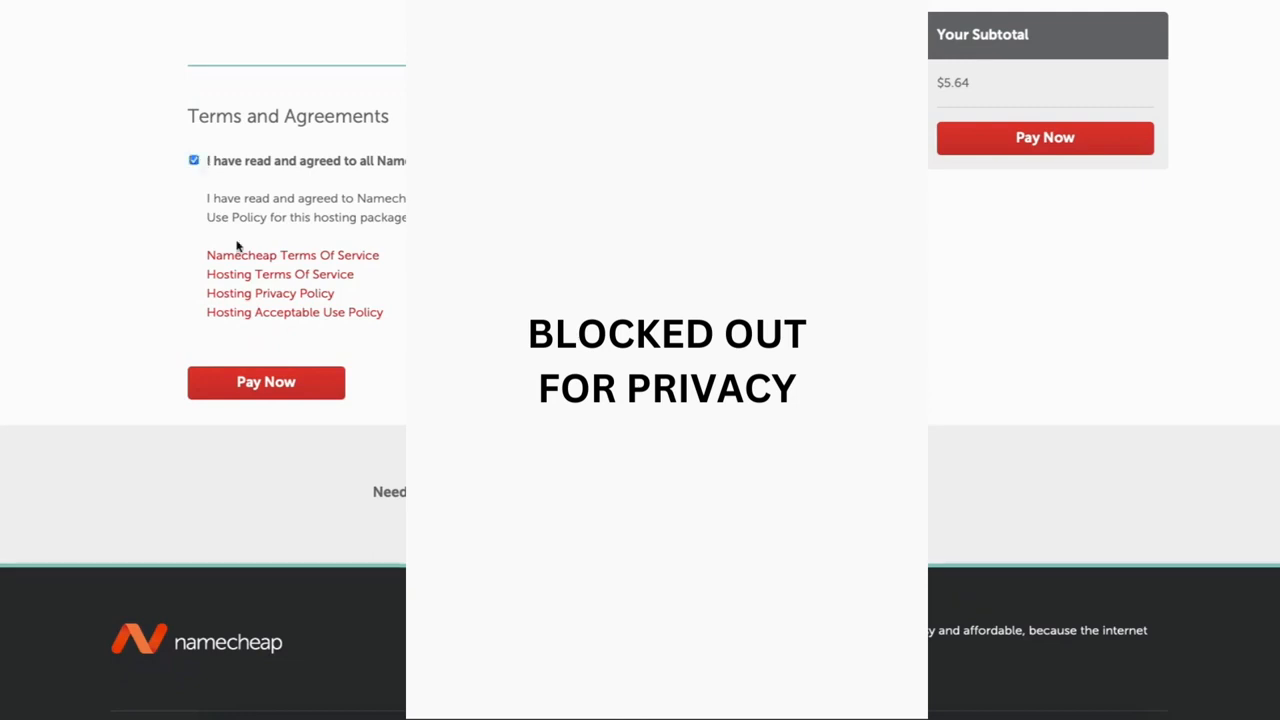
left_click(265, 382)
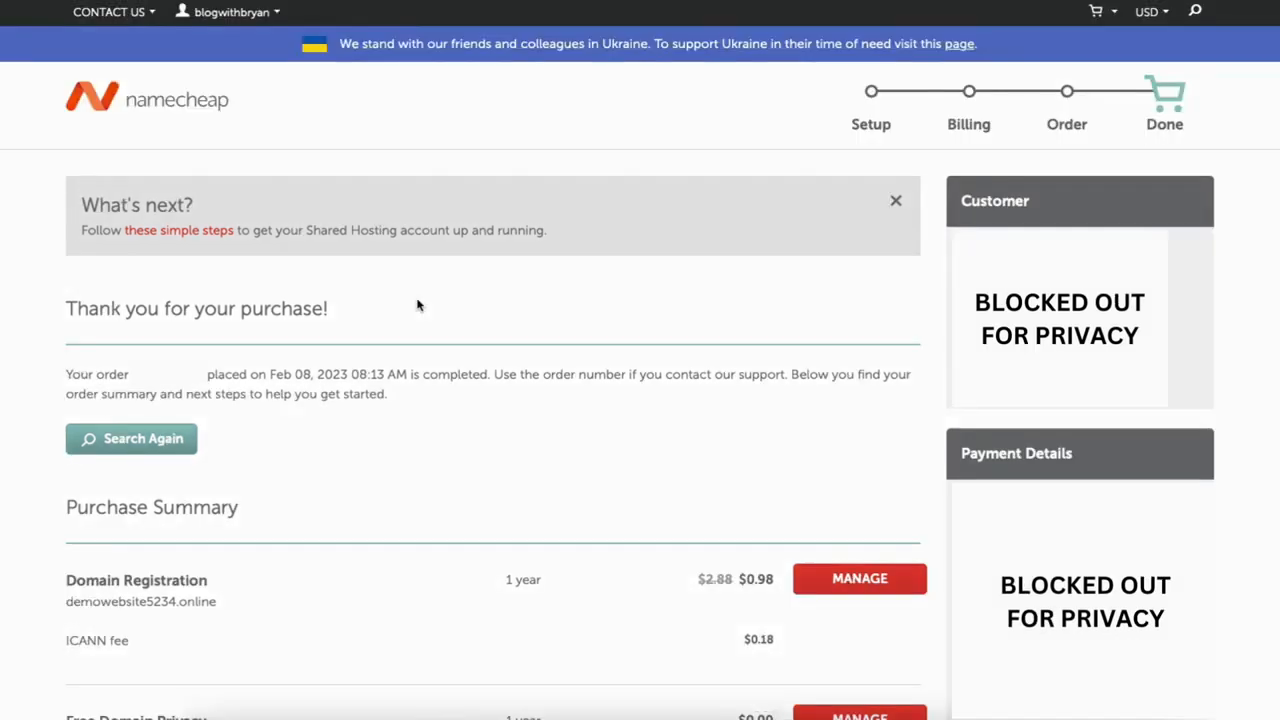
Open cPanel for the demowebsite5234.online hosting subscription from the account dashboard and start the WordPress installer.
left_click(250, 14)
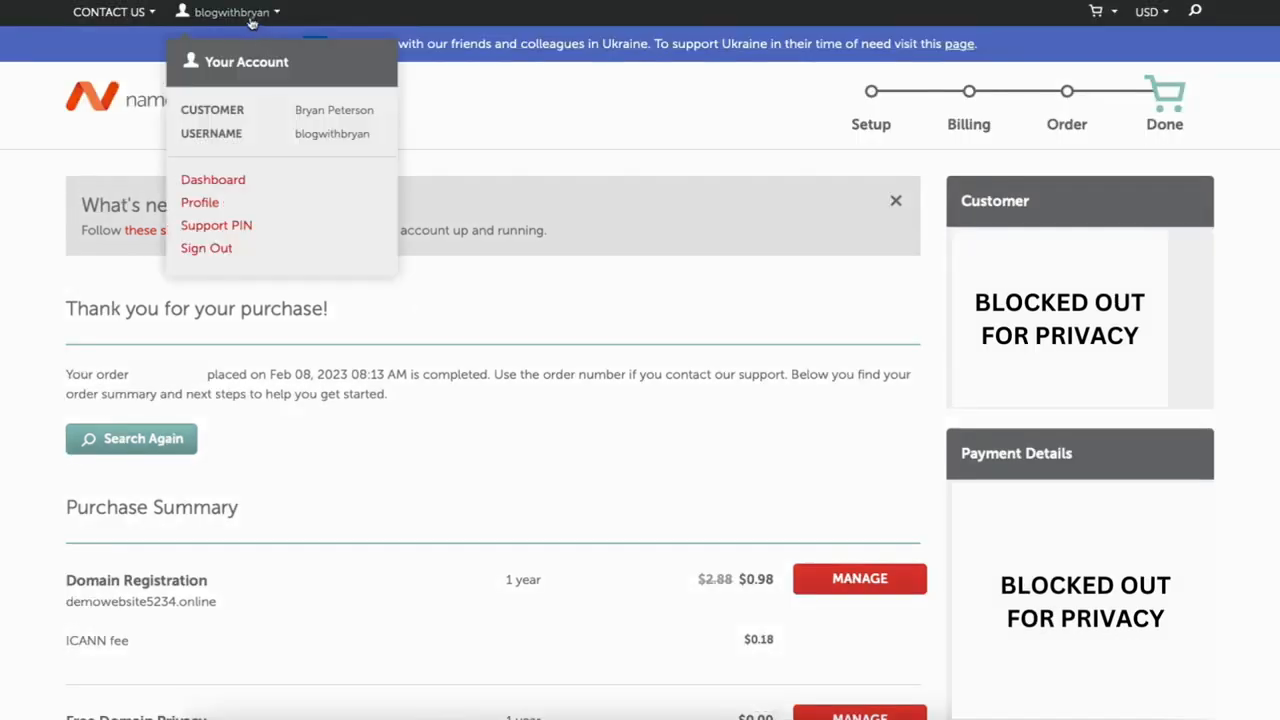
left_click(213, 180)
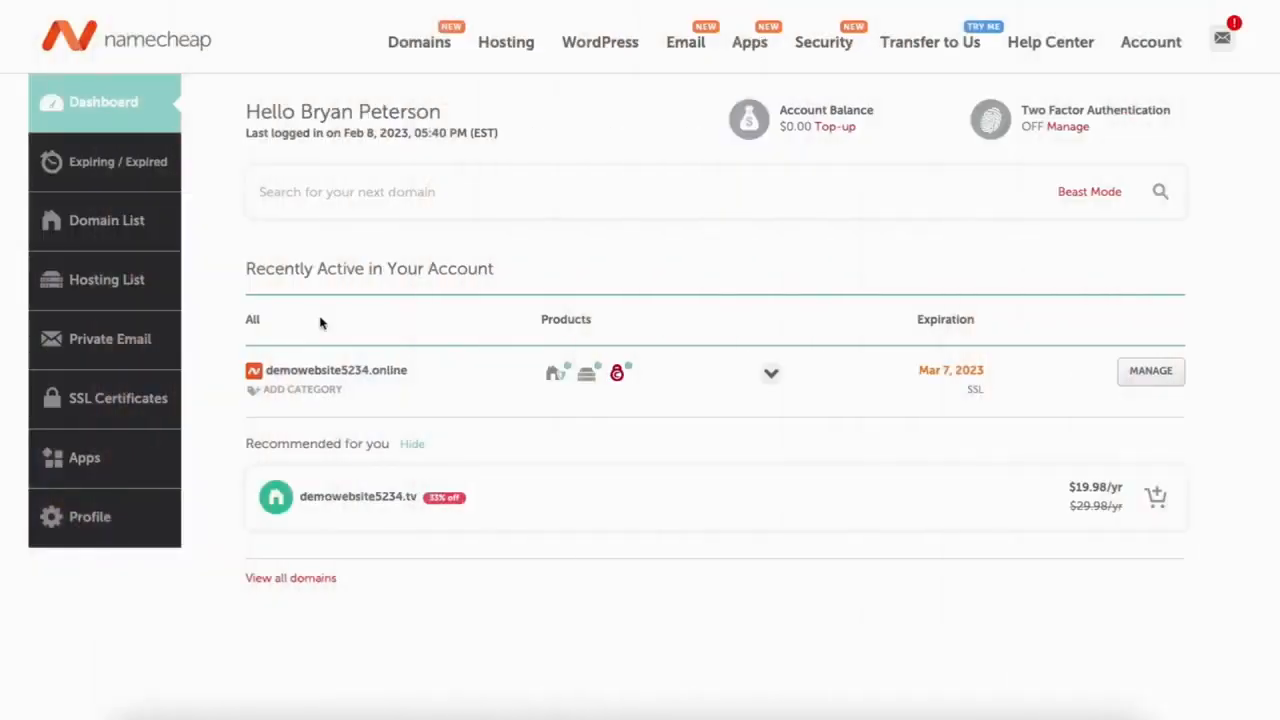
left_click(91, 285)
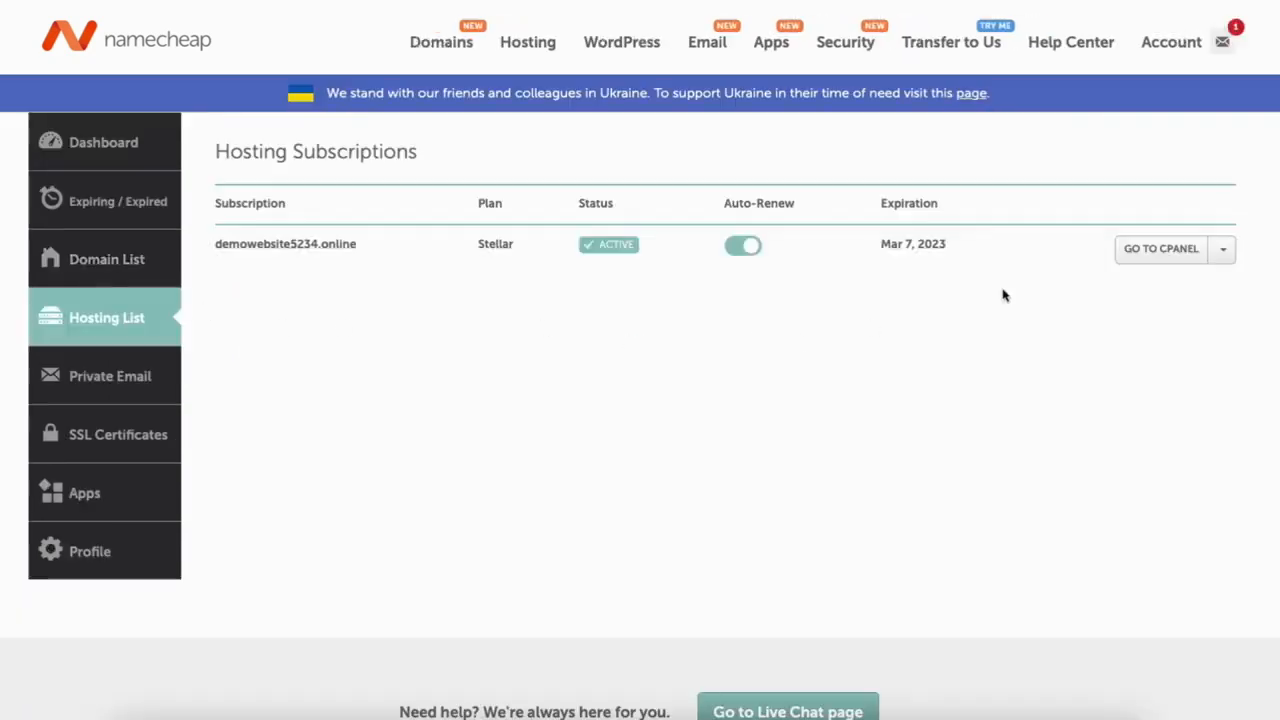
left_click(1163, 251)
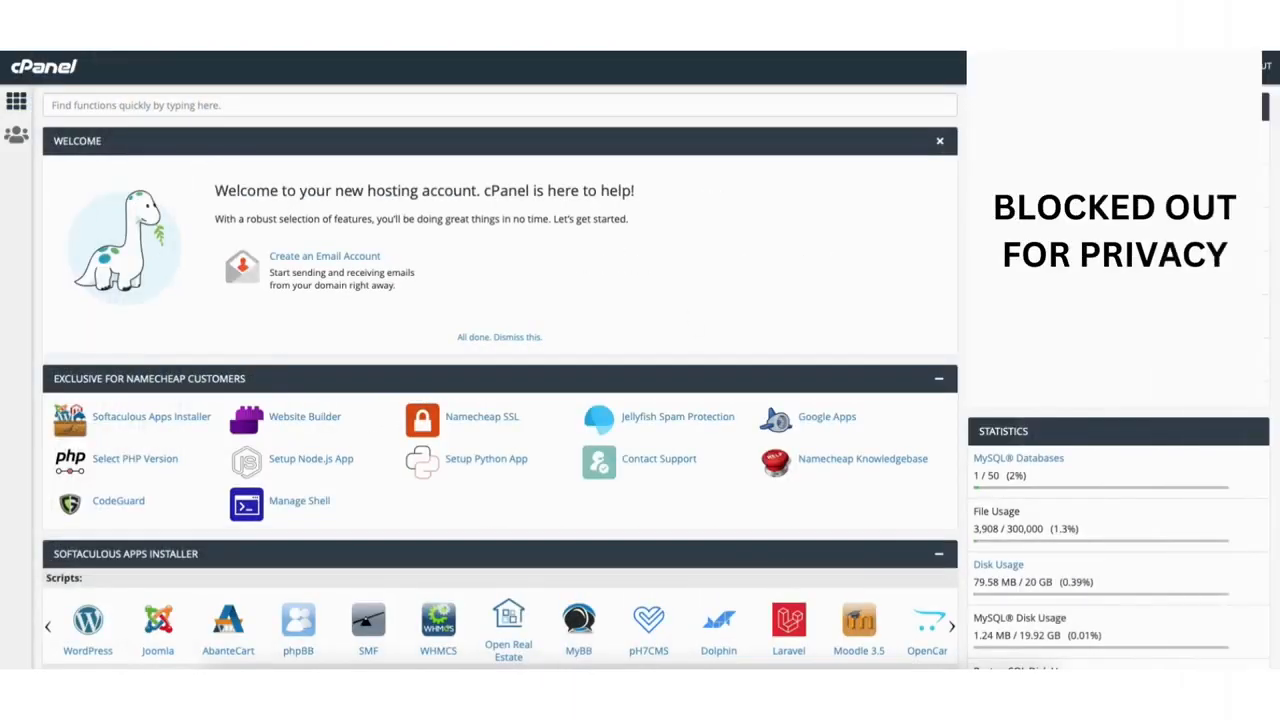
scroll(222, 276, "down", 5)
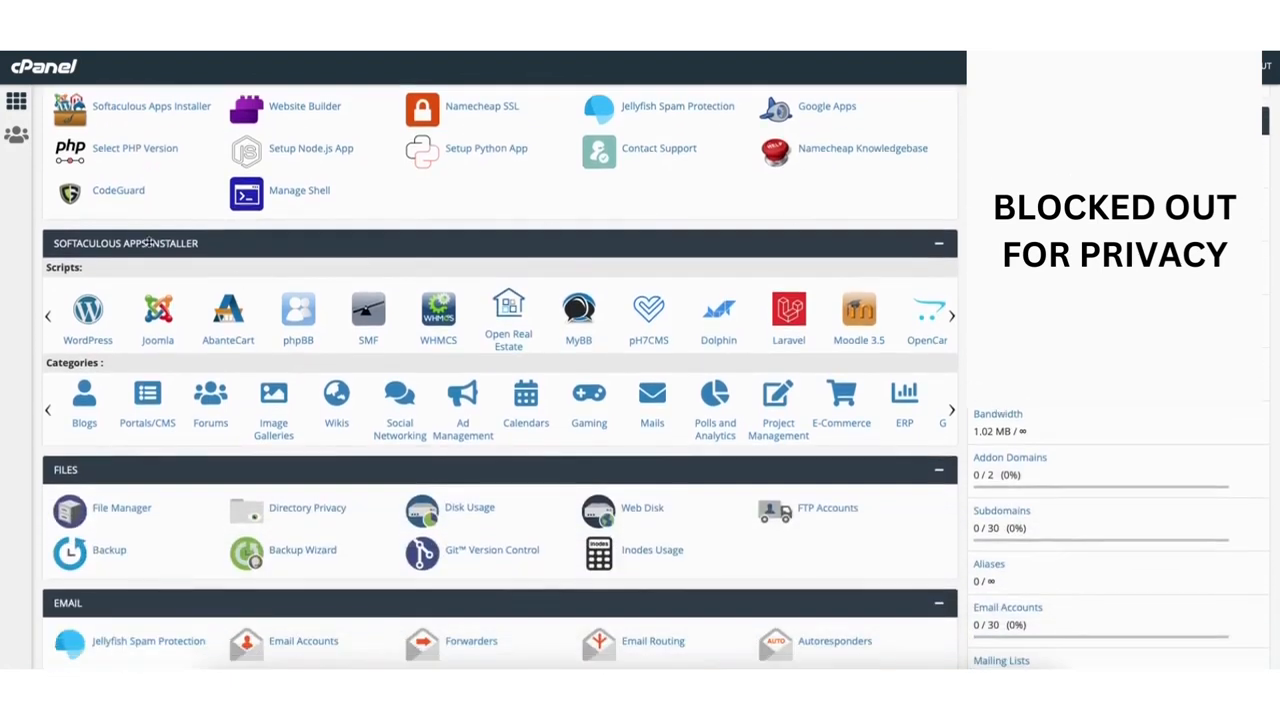
left_click(89, 315)
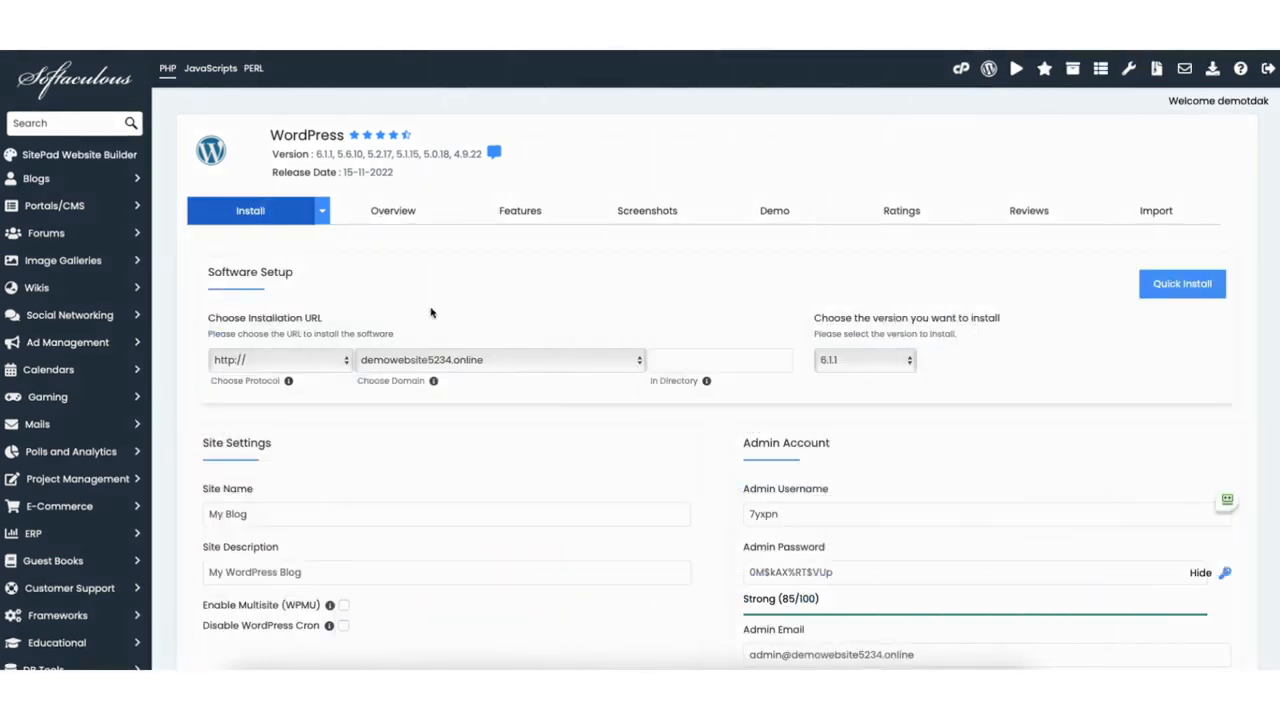
left_click(252, 366)
left_click(242, 389)
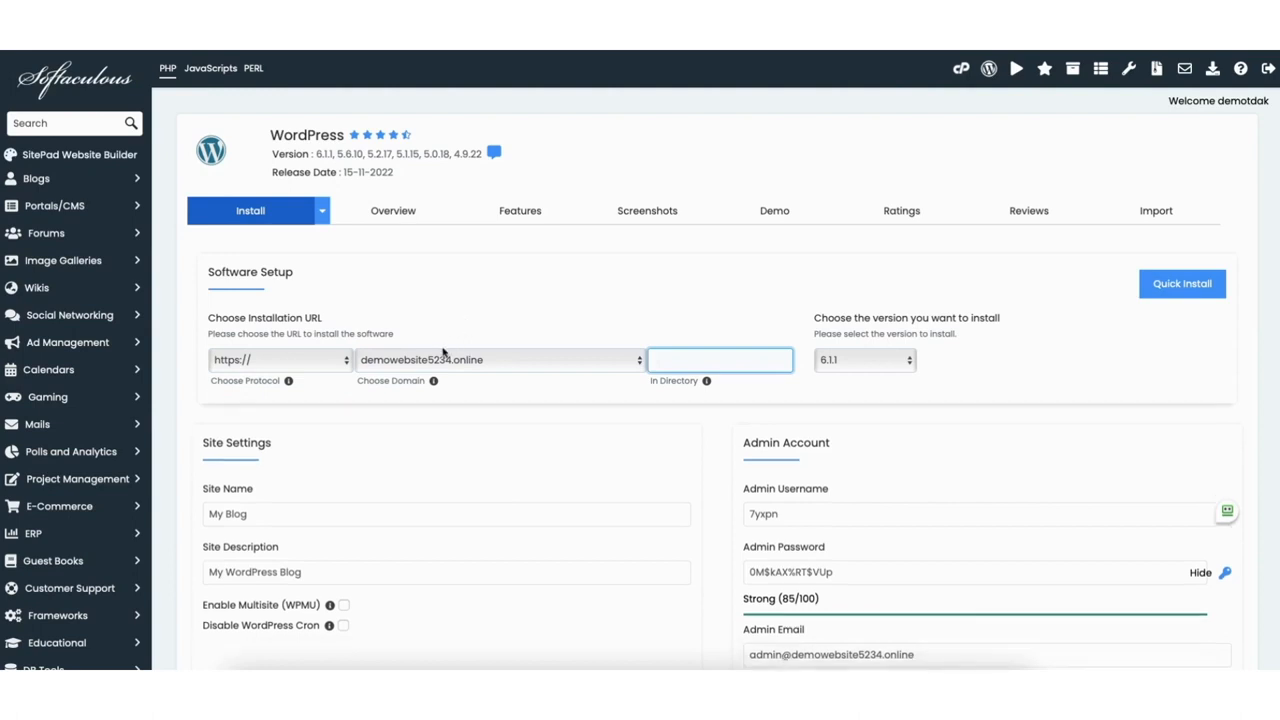
left_click(437, 360)
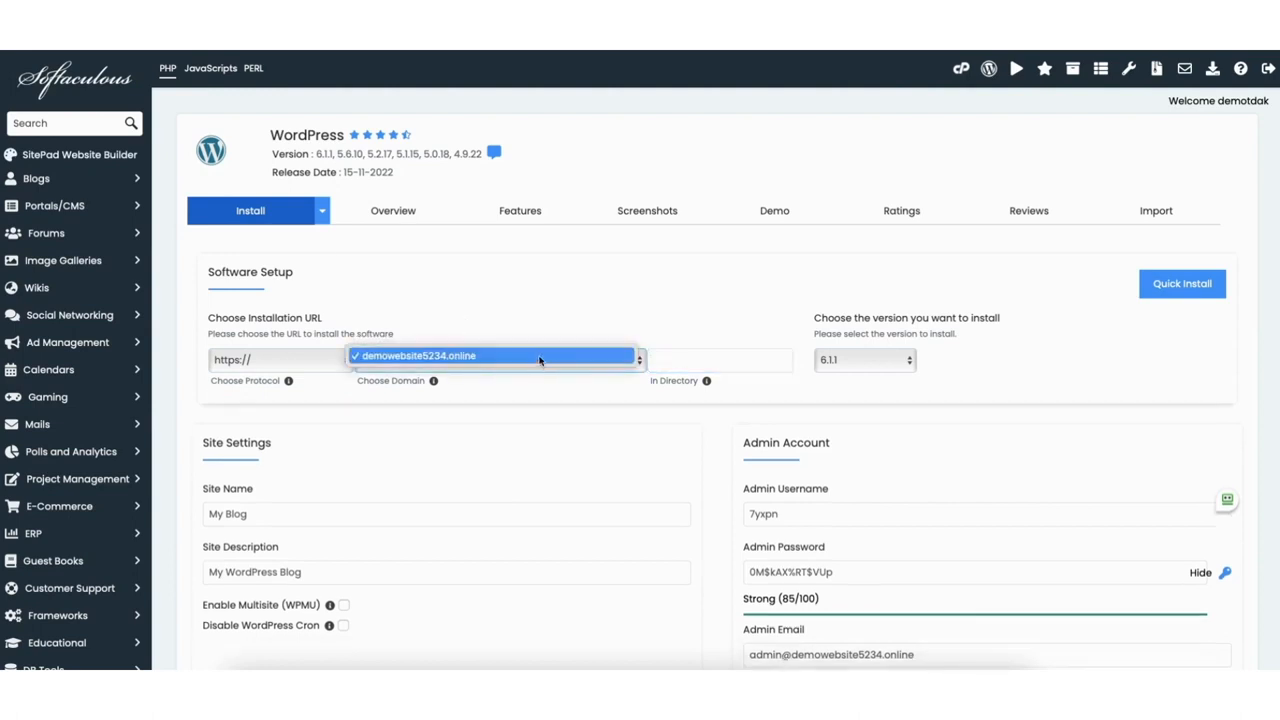
left_click(540, 360)
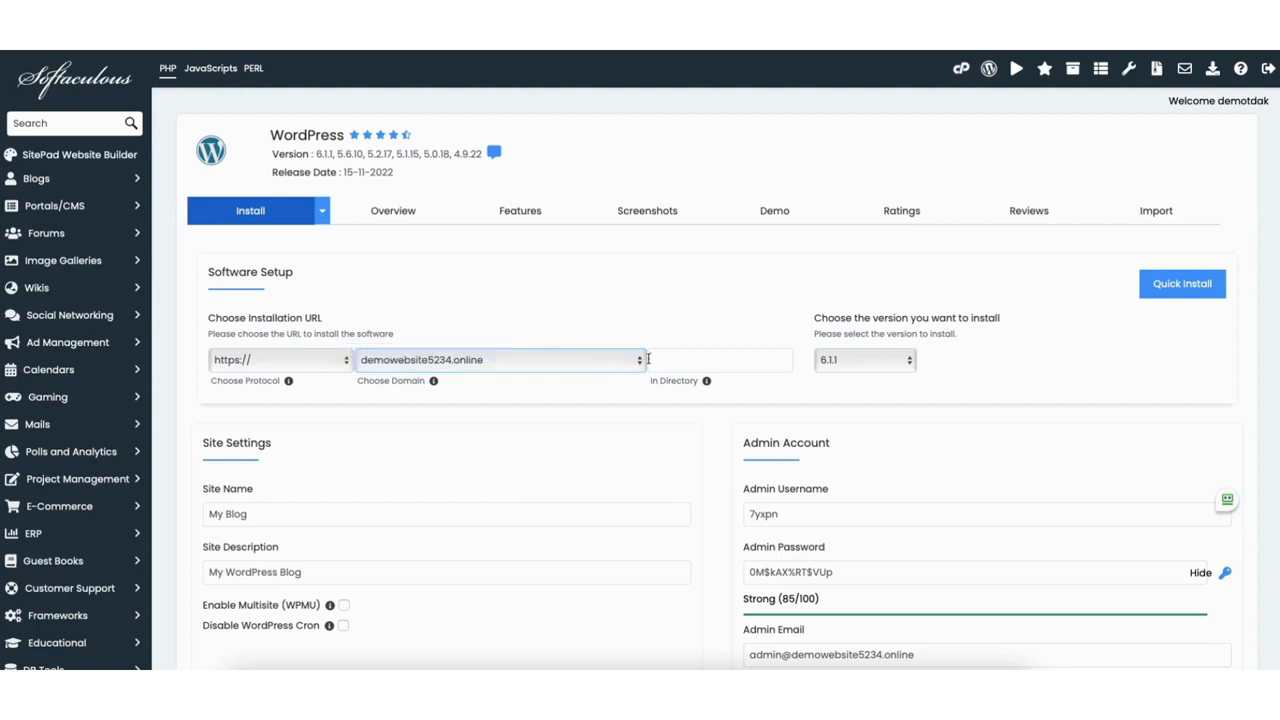
left_click(884, 362)
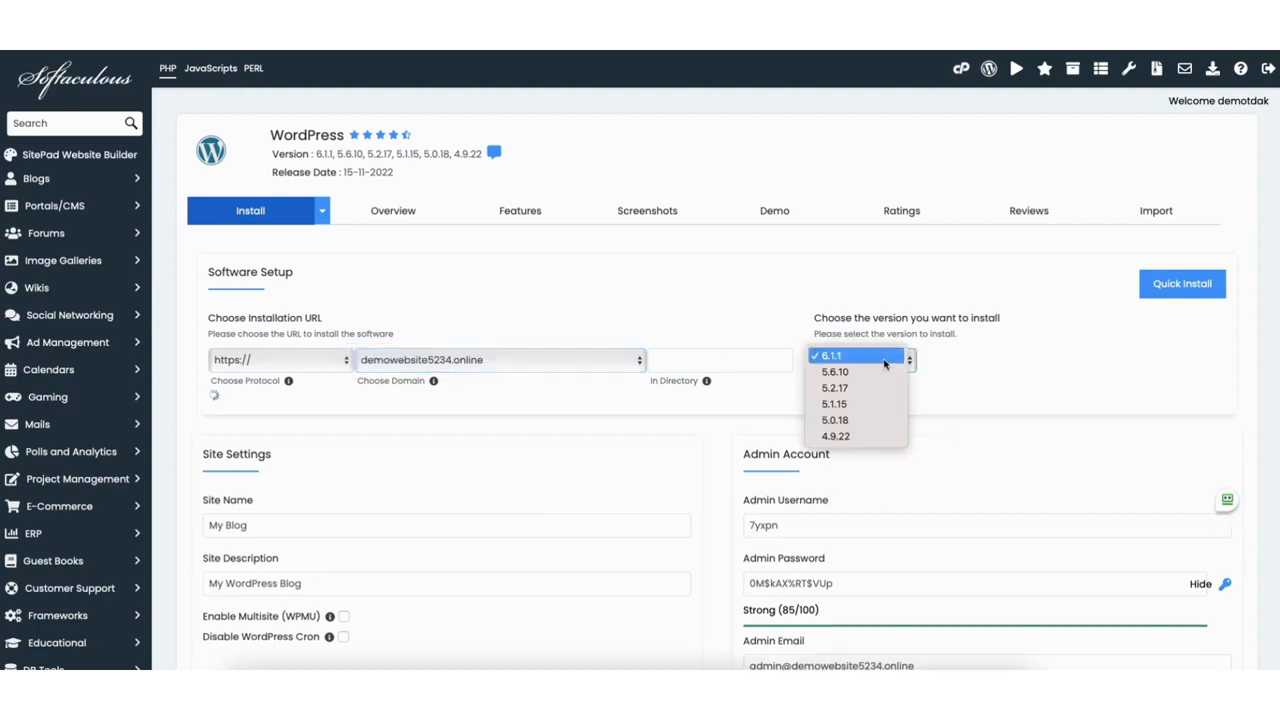
left_click(886, 362)
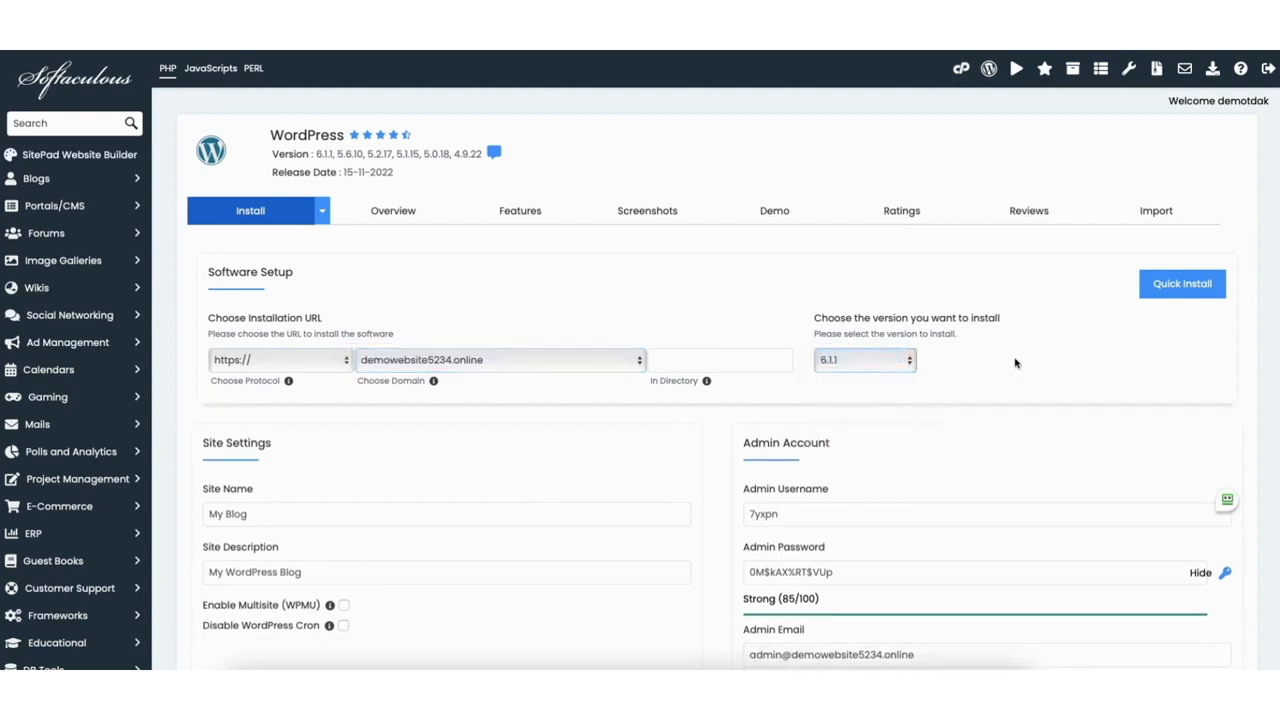
Review the site settings and the admin username, password and email fields of the WordPress installation.
scroll(640, 360, "down", 3)
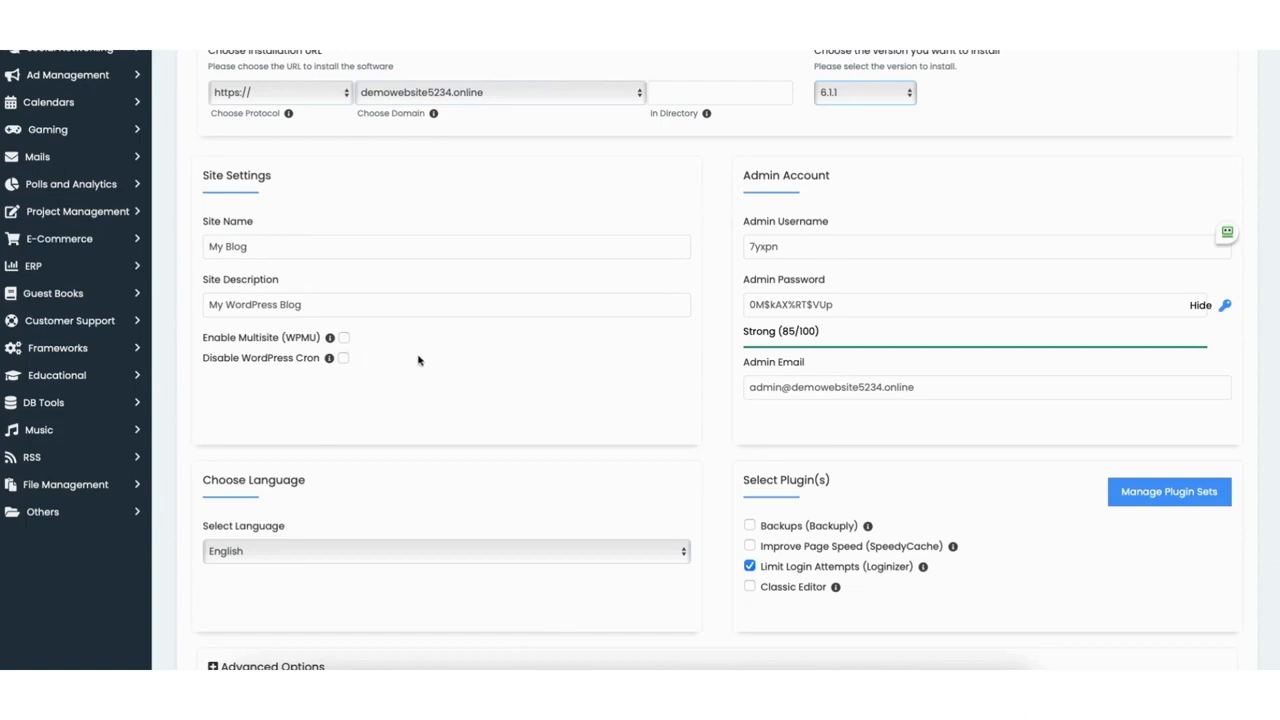
left_click(854, 243)
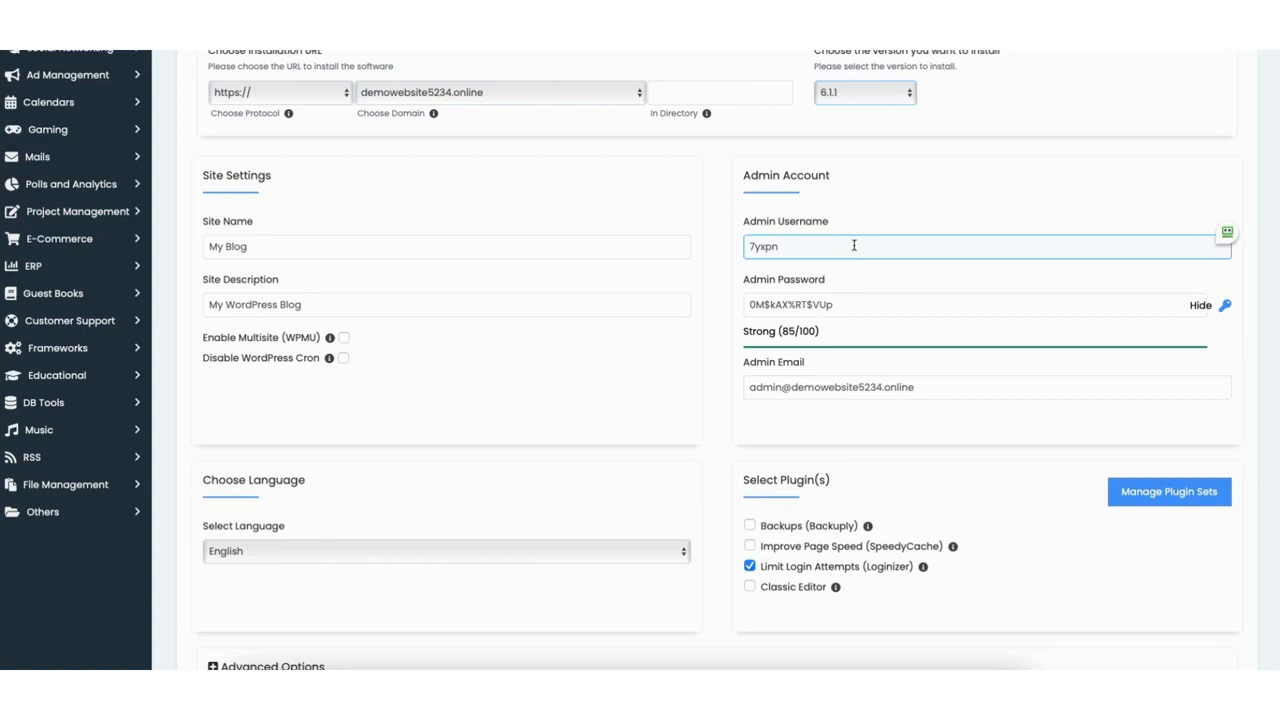
left_click(858, 300)
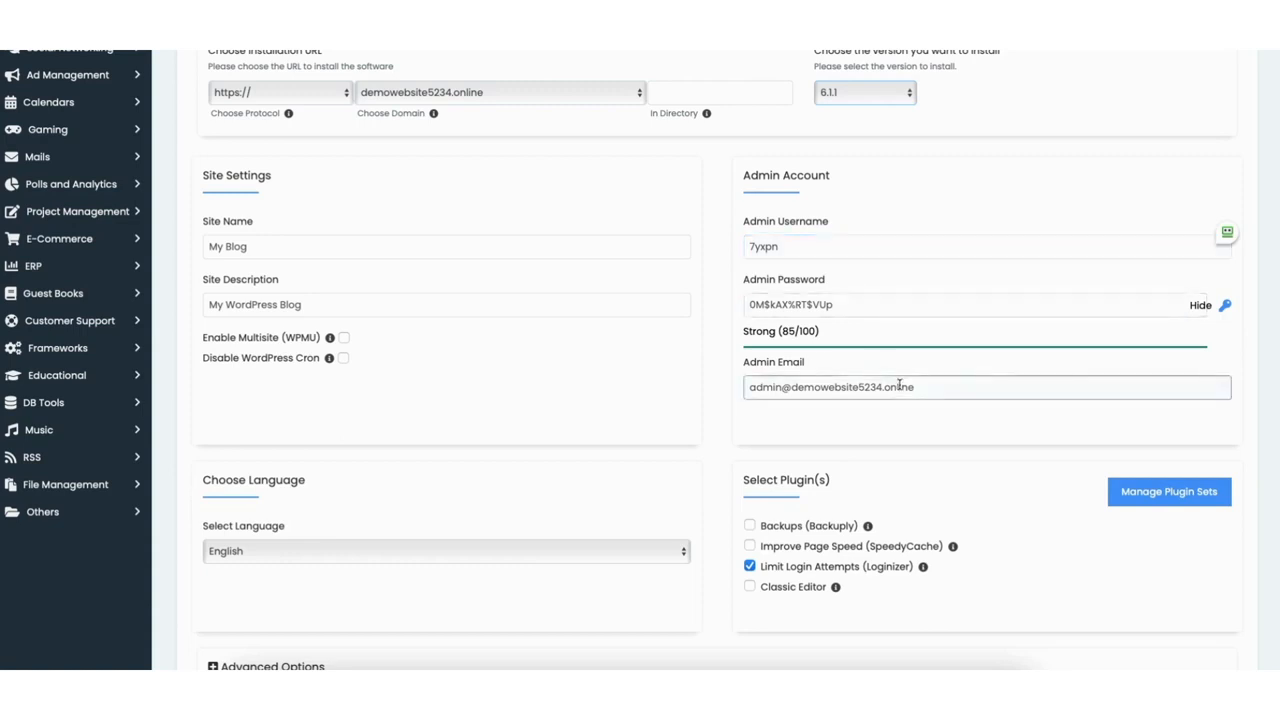
Choose English as the language of the WordPress installation.
scroll(394, 337, "down", 3)
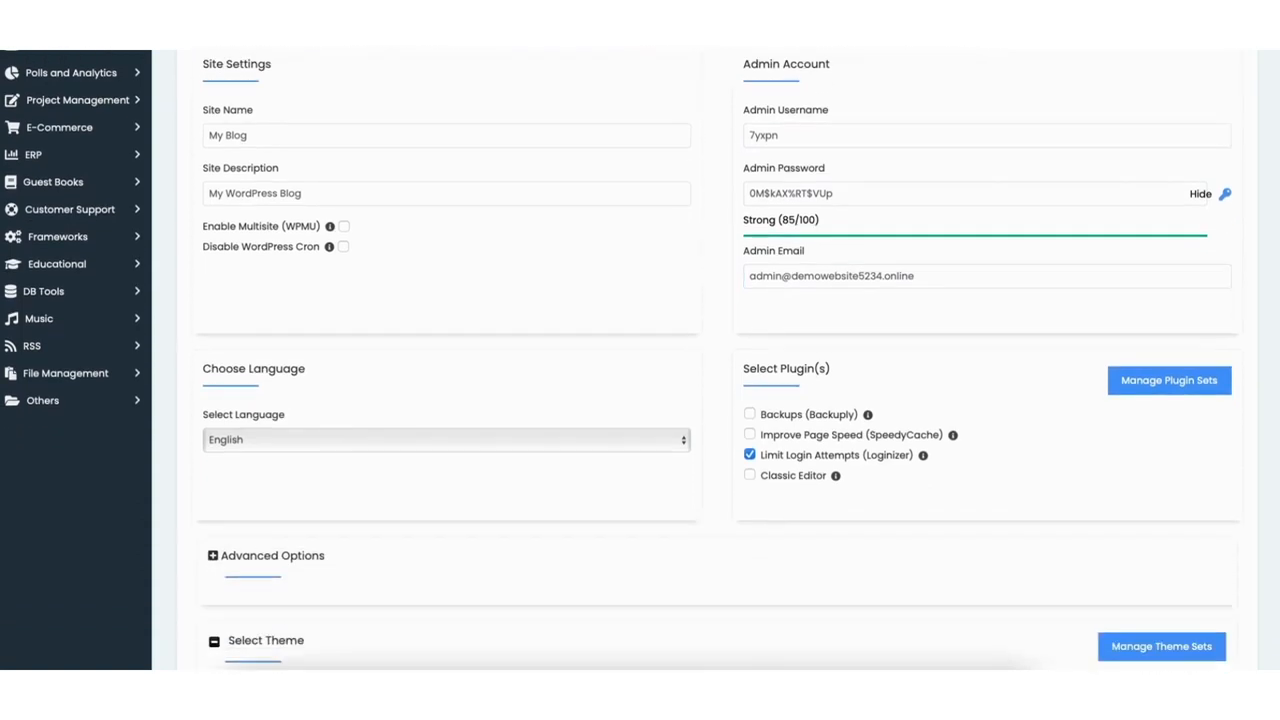
left_click(320, 260)
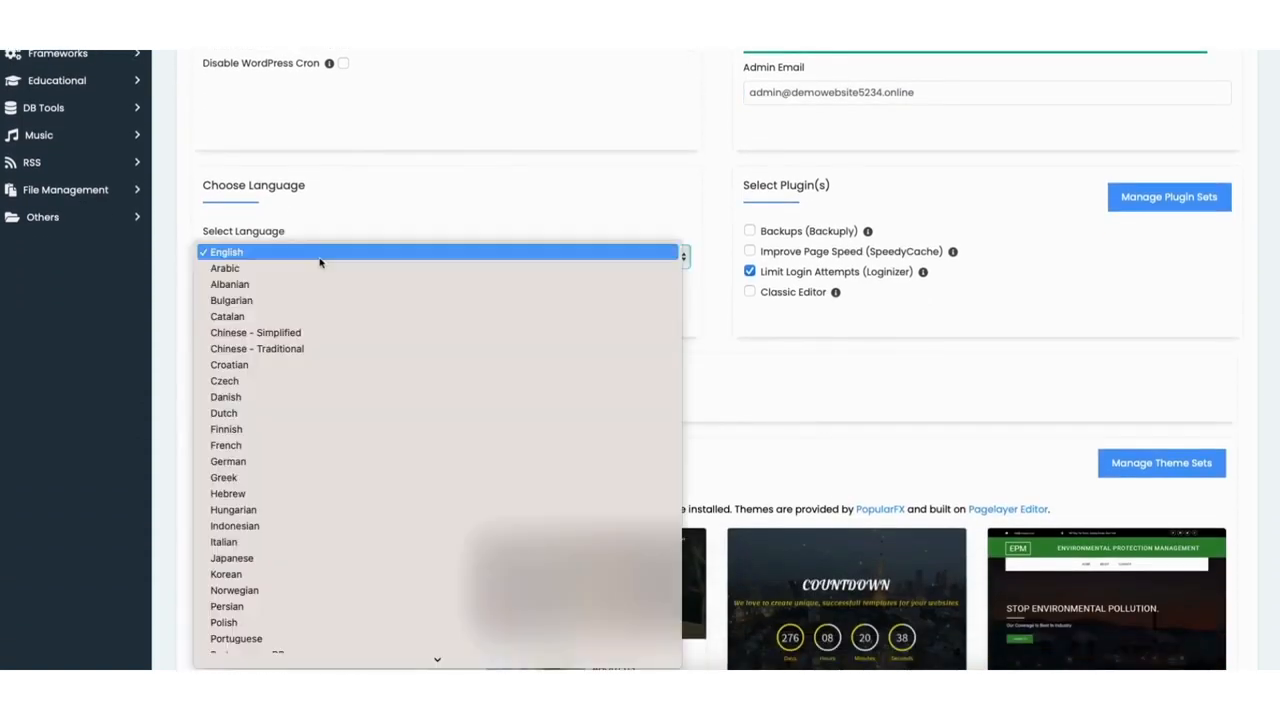
left_click(318, 259)
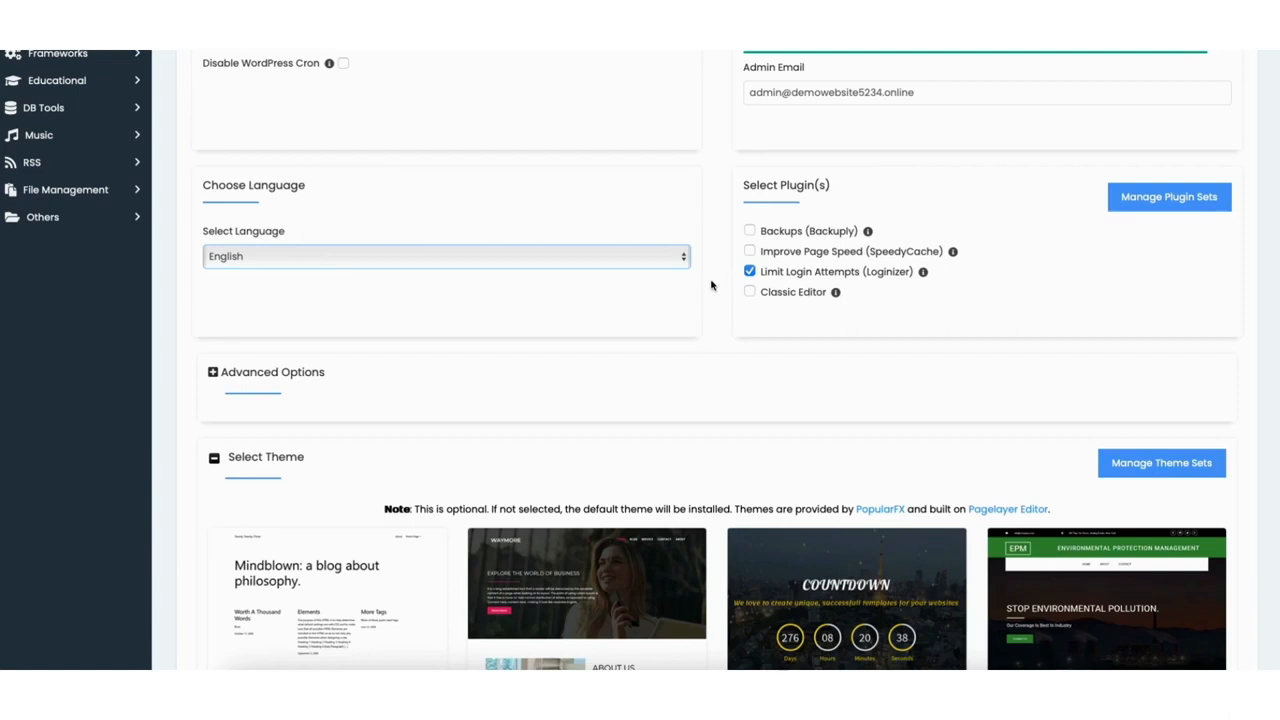
Review the installer's advanced options for the database, automatic upgrades and backups, and look over the selectable themes.
left_click(268, 375)
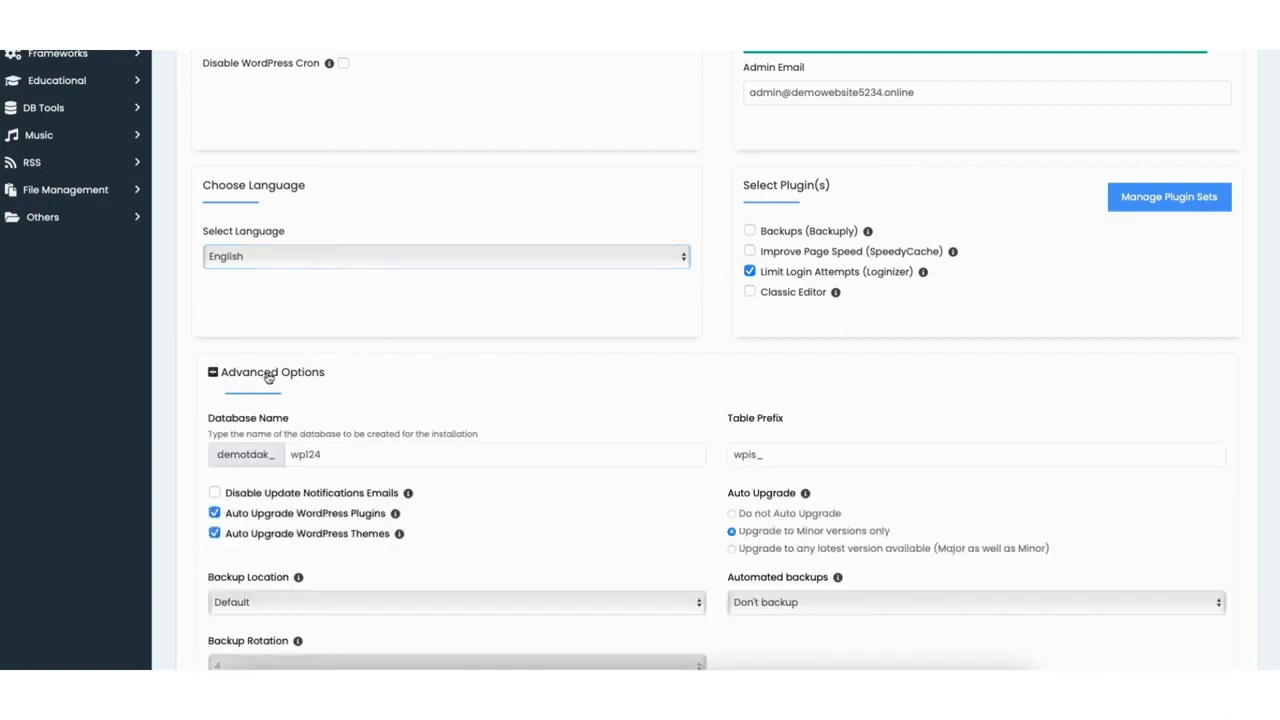
scroll(640, 360, "down", 2)
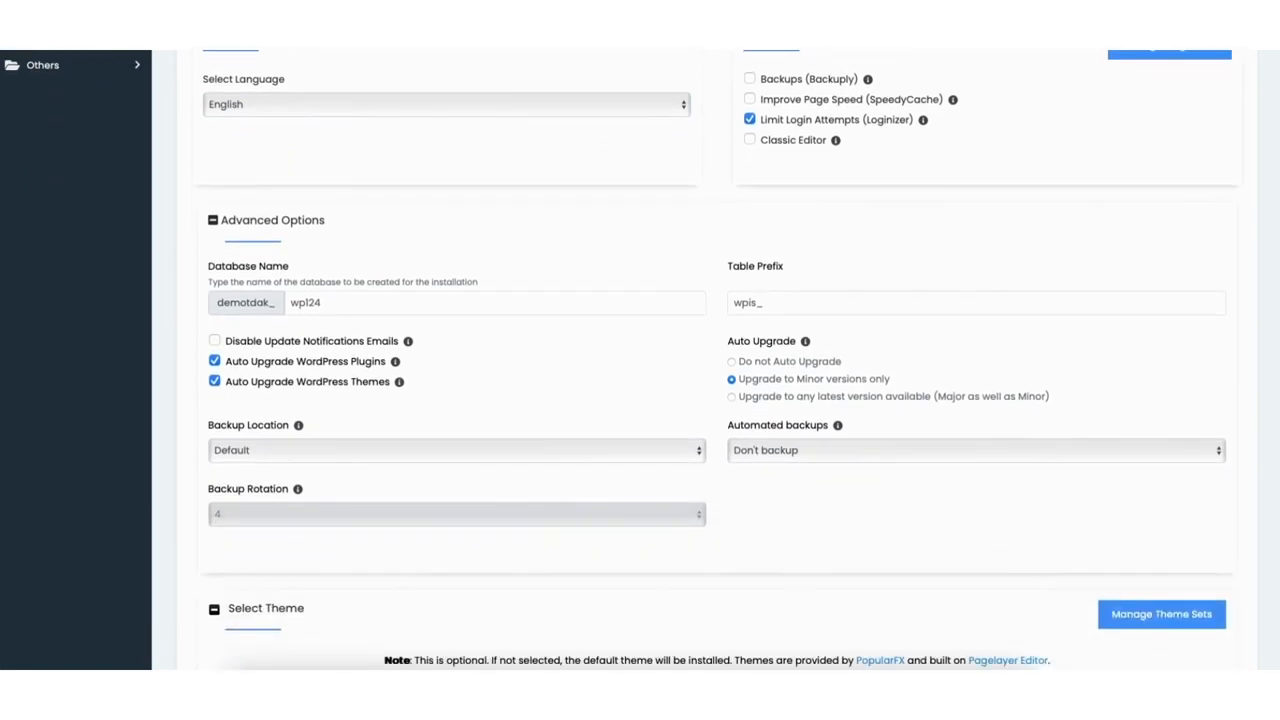
left_click(294, 224)
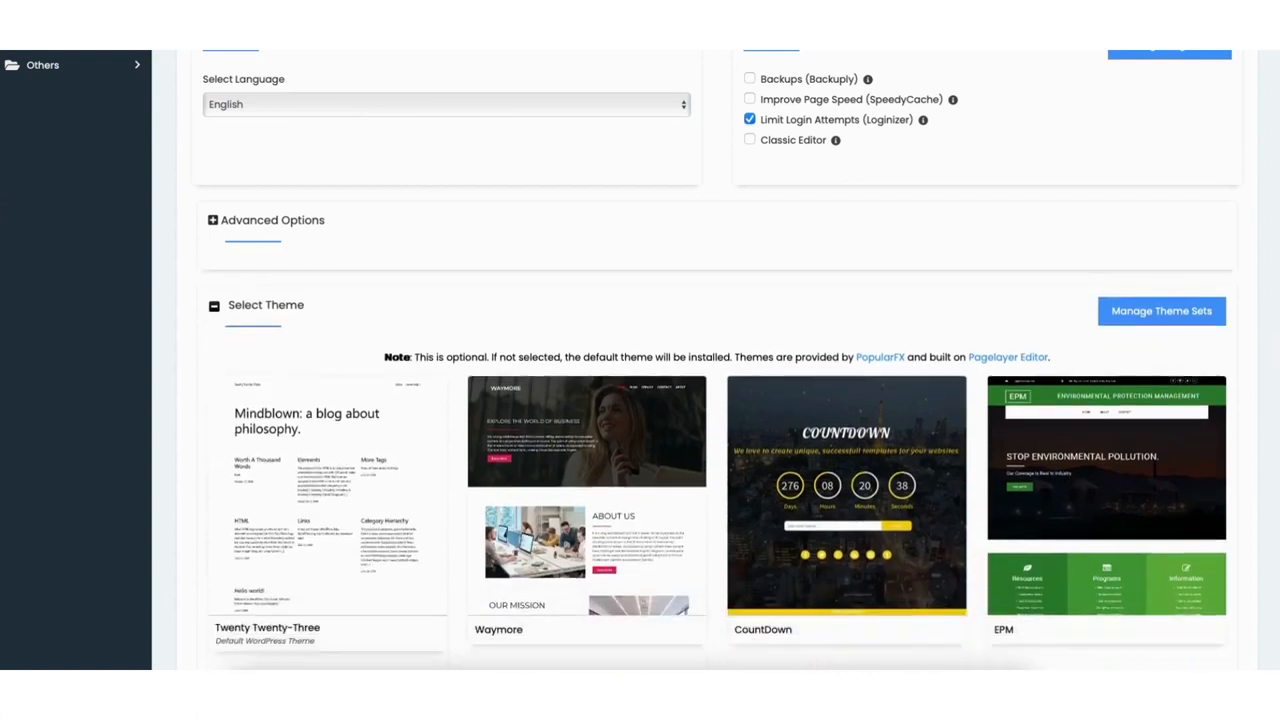
scroll(640, 360, "down", 2)
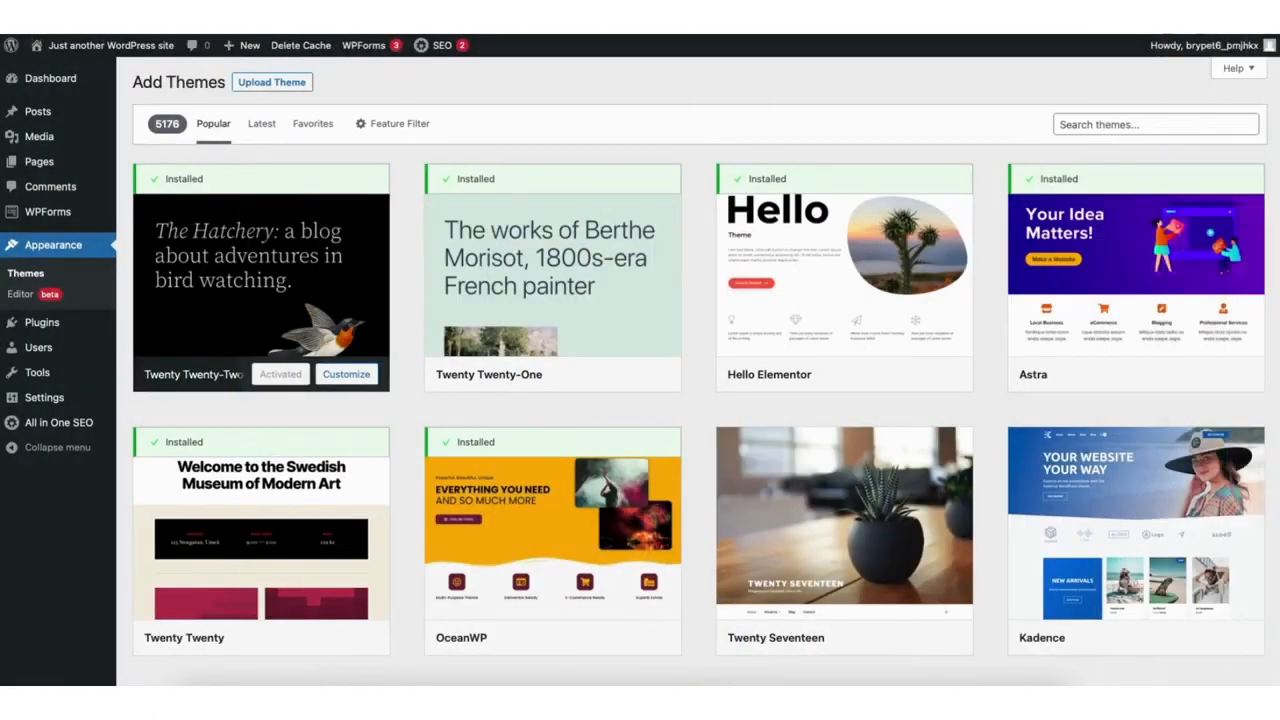
Browse the popular themes in the WordPress theme catalogue and the Elementor starter templates.
scroll(700, 370, "down", 1)
scroll(700, 370, "down", 5)
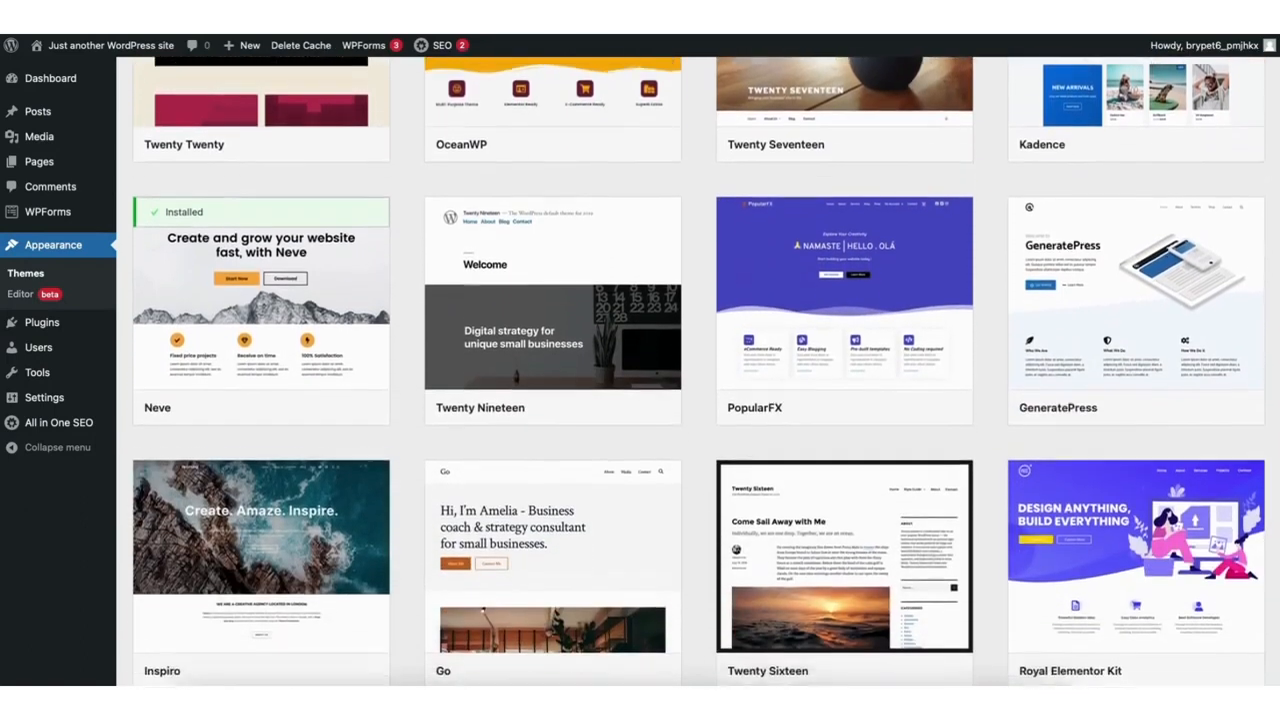
scroll(700, 370, "down", 5)
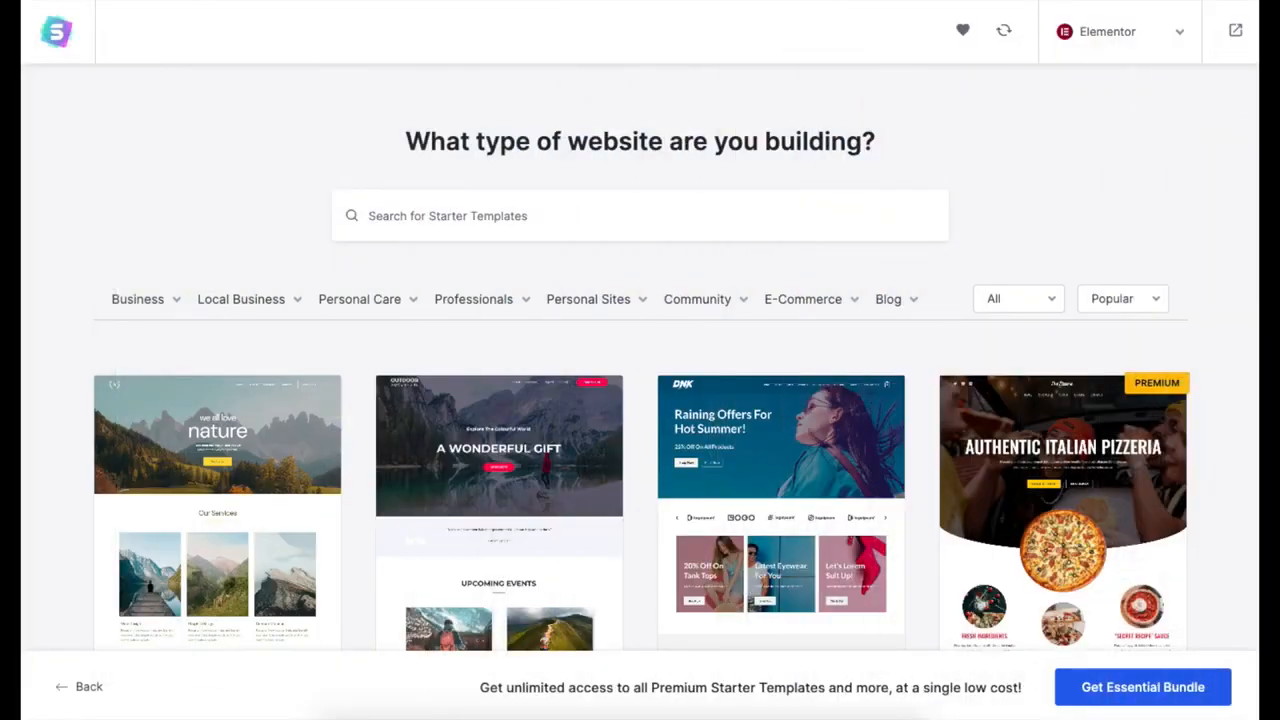
scroll(640, 400, "down", 3)
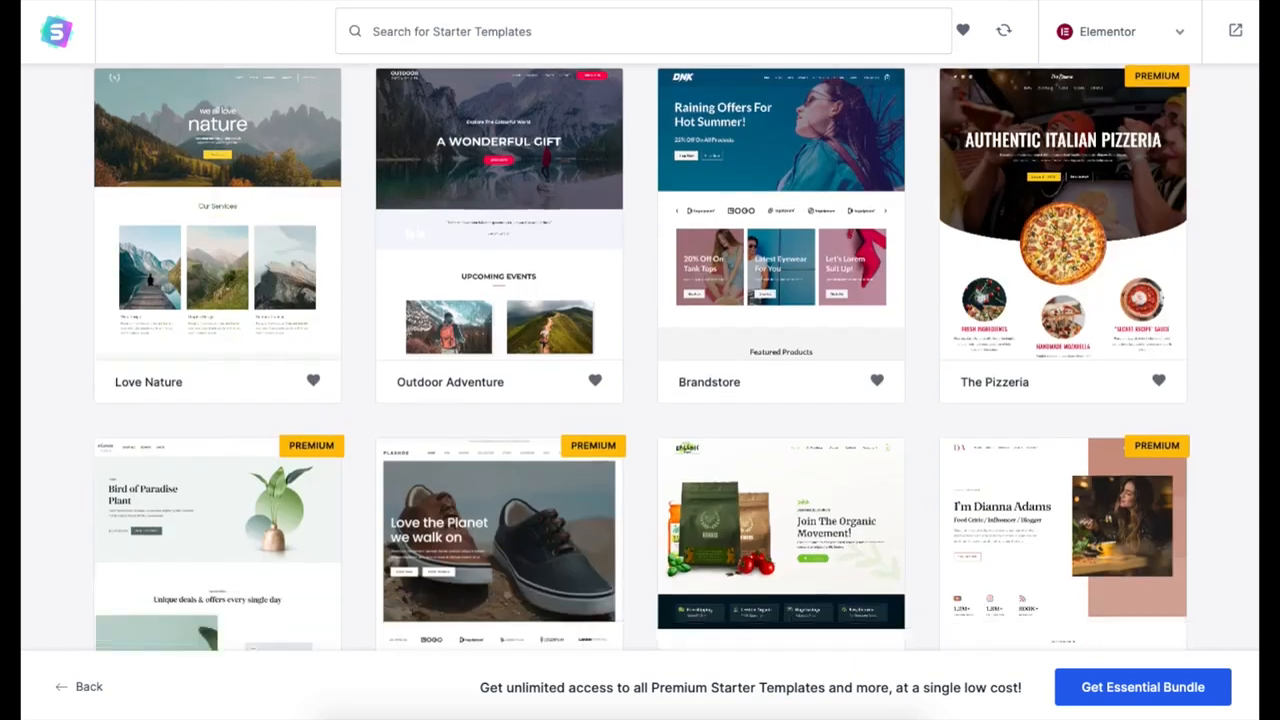
scroll(640, 380, "down", 3)
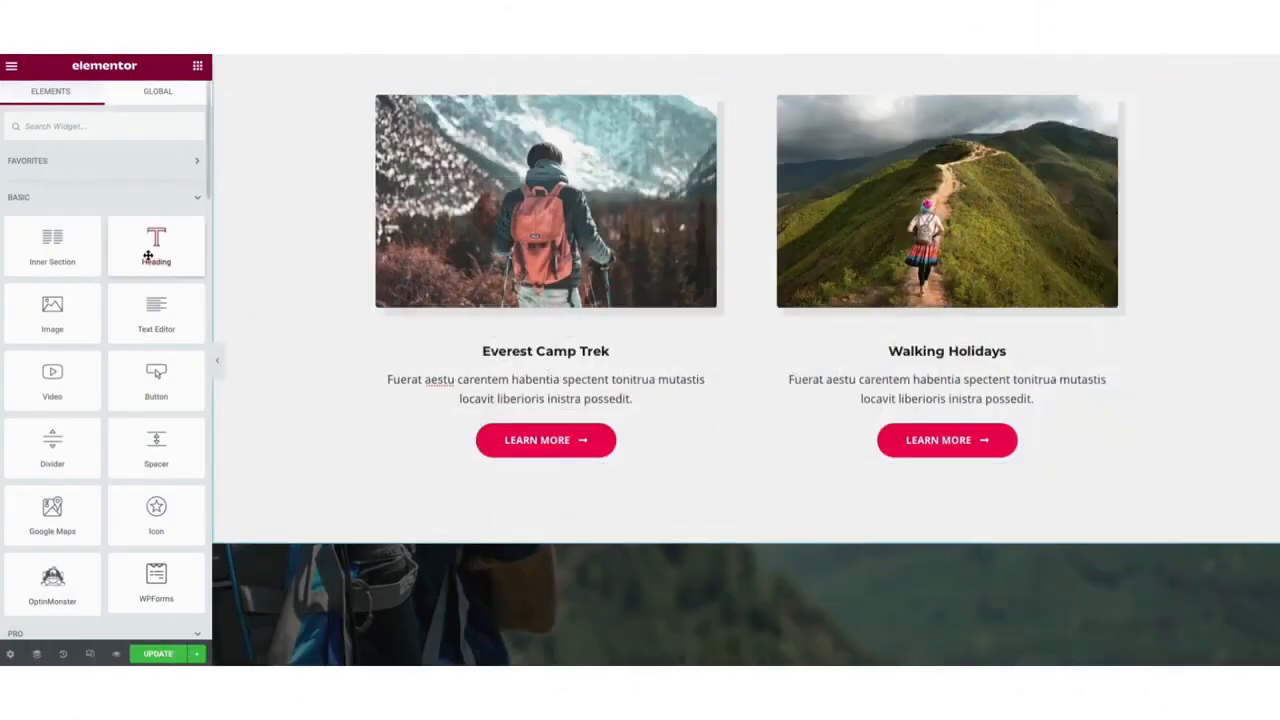
Place a Heading widget in the Everest Camp Trek column, between the photo and the title.
left_click_drag(149, 251, 506, 344)
left_click_drag(506, 344, 506, 344)
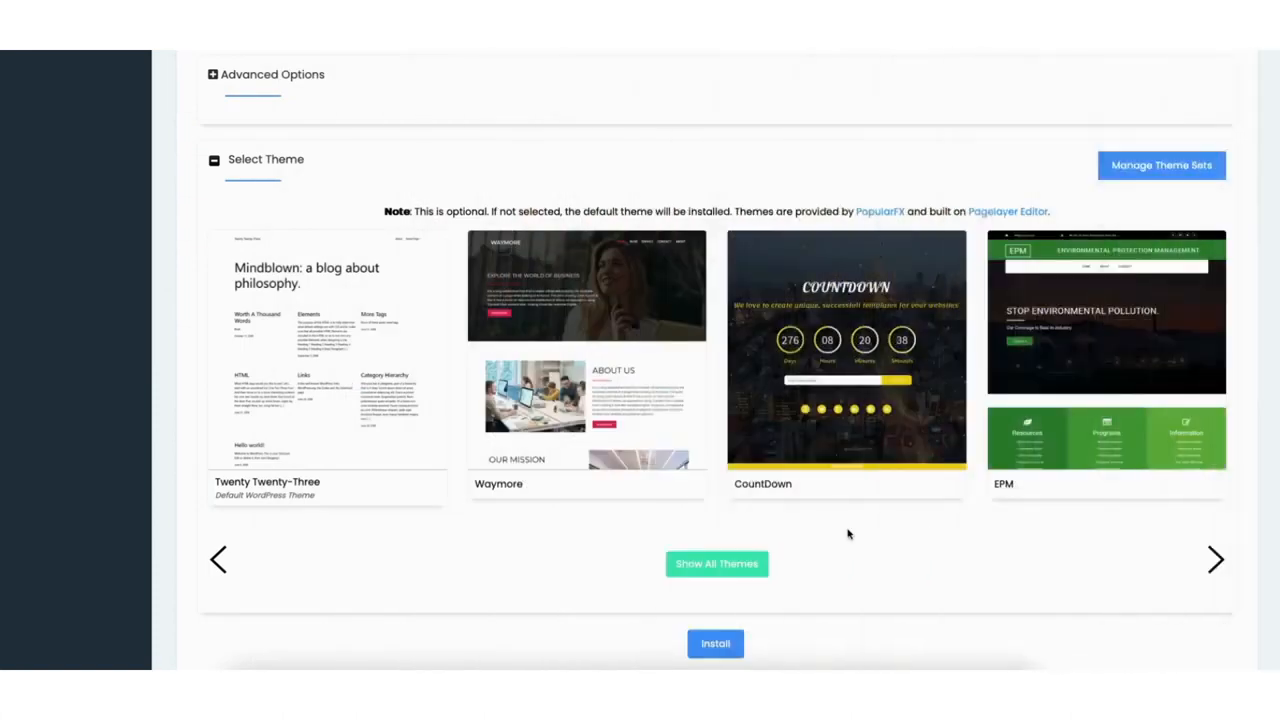
Start the WordPress installation from the completed installer form.
left_click(715, 645)
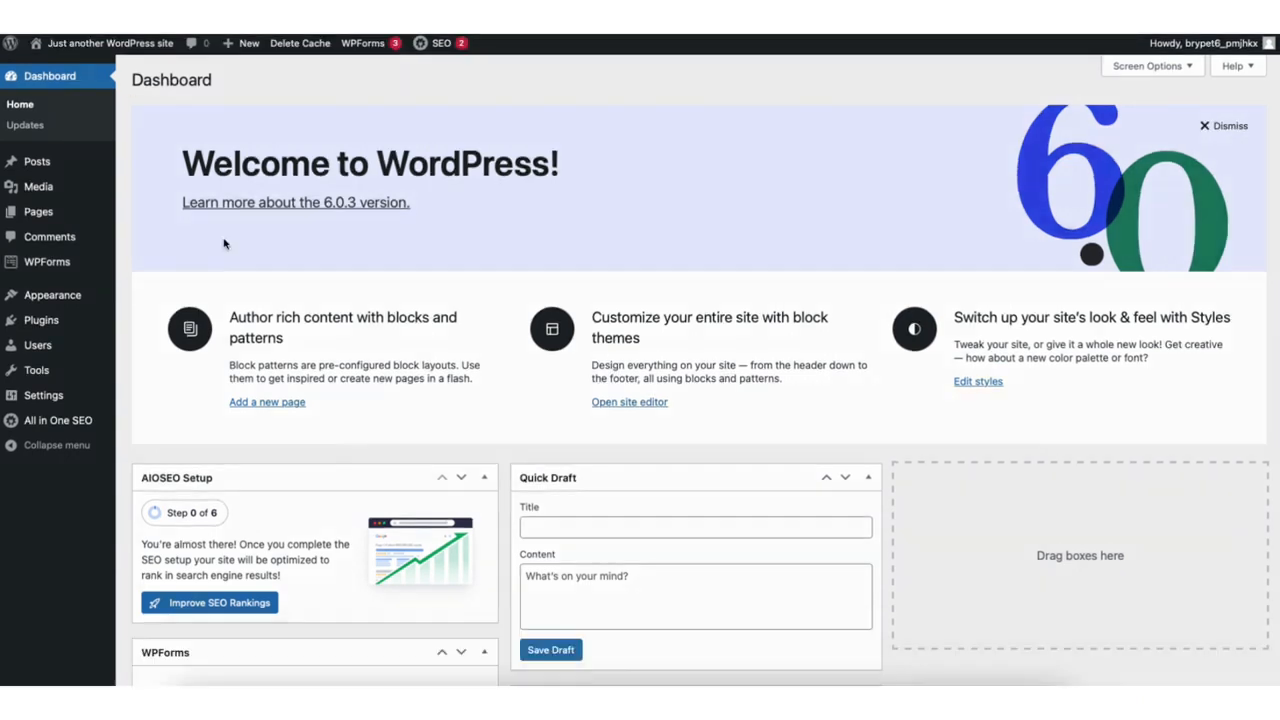
Open the catalogue for adding a new theme from the installed themes, and browse the popular themes.
mouse_move(51, 221)
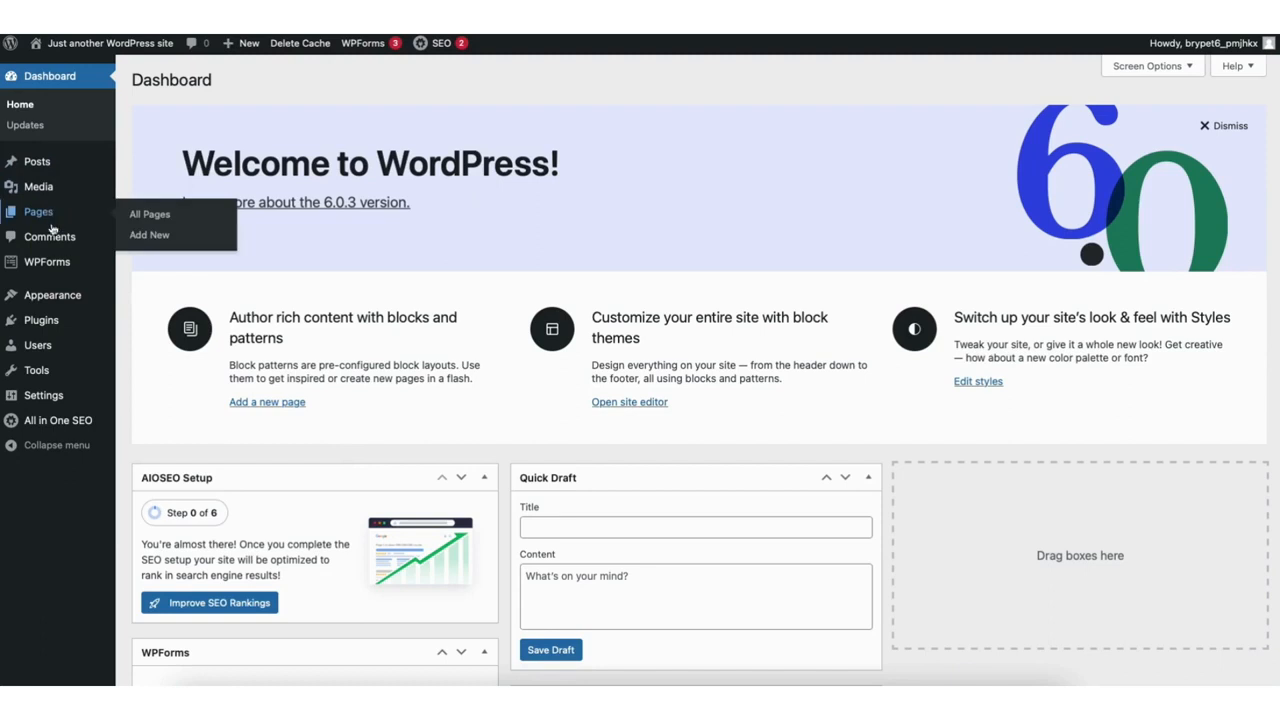
mouse_move(65, 297)
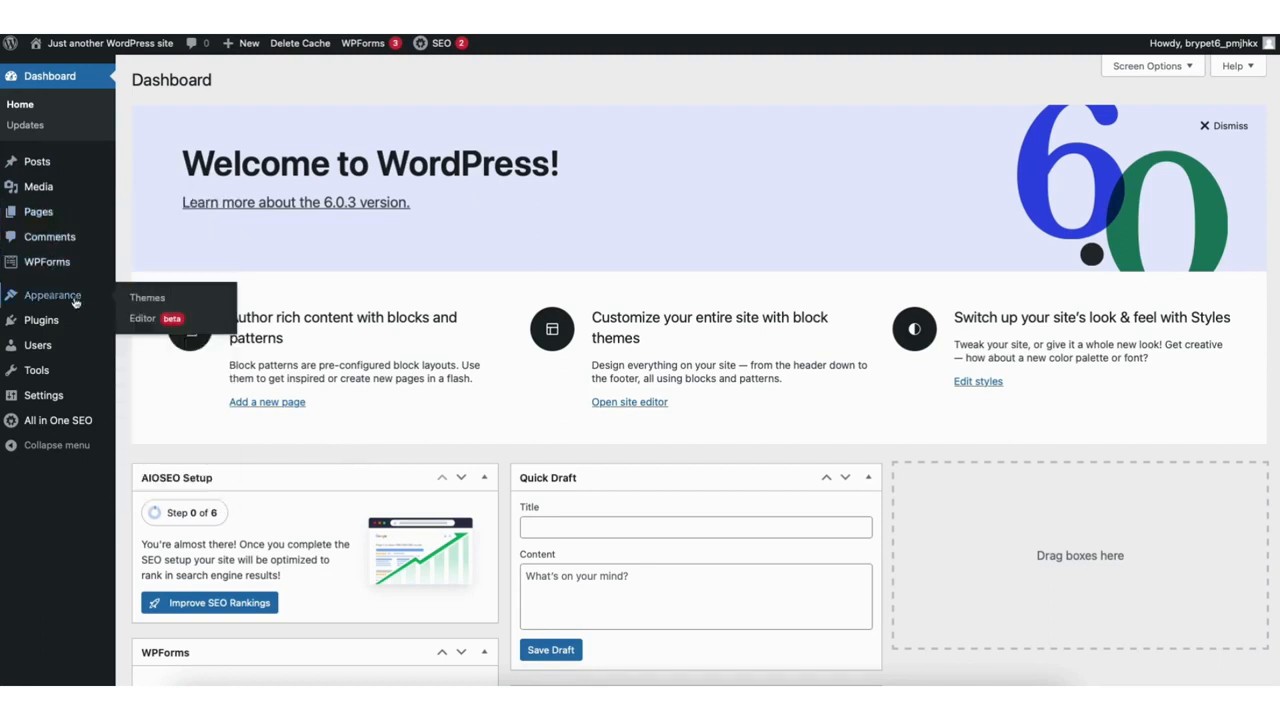
left_click(148, 300)
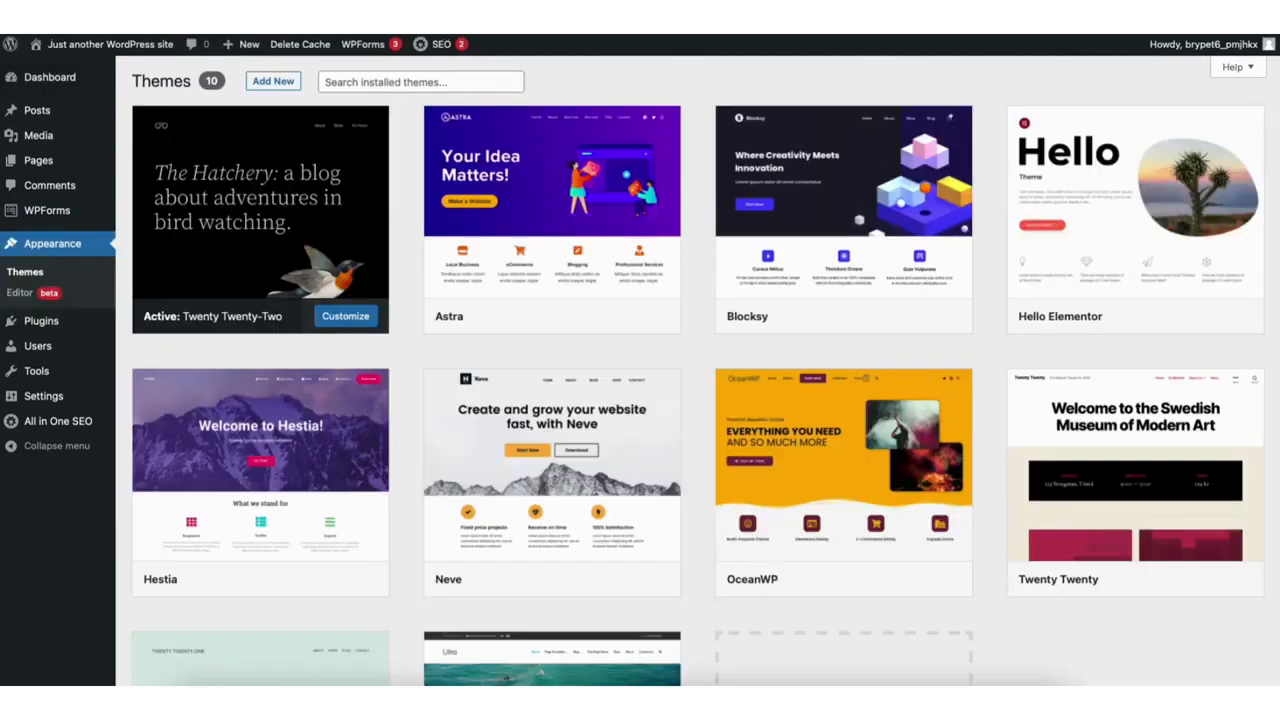
scroll(1268, 296, "down", 5)
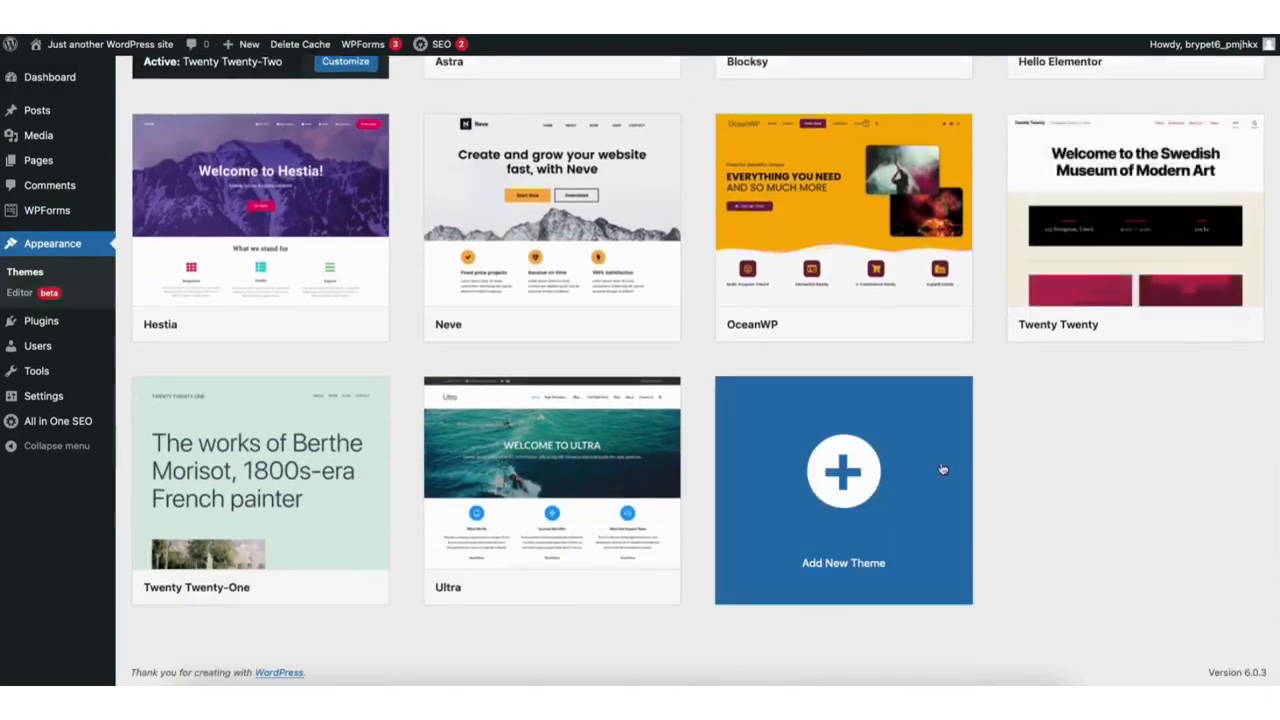
left_click(868, 480)
scroll(868, 480, "down", 4)
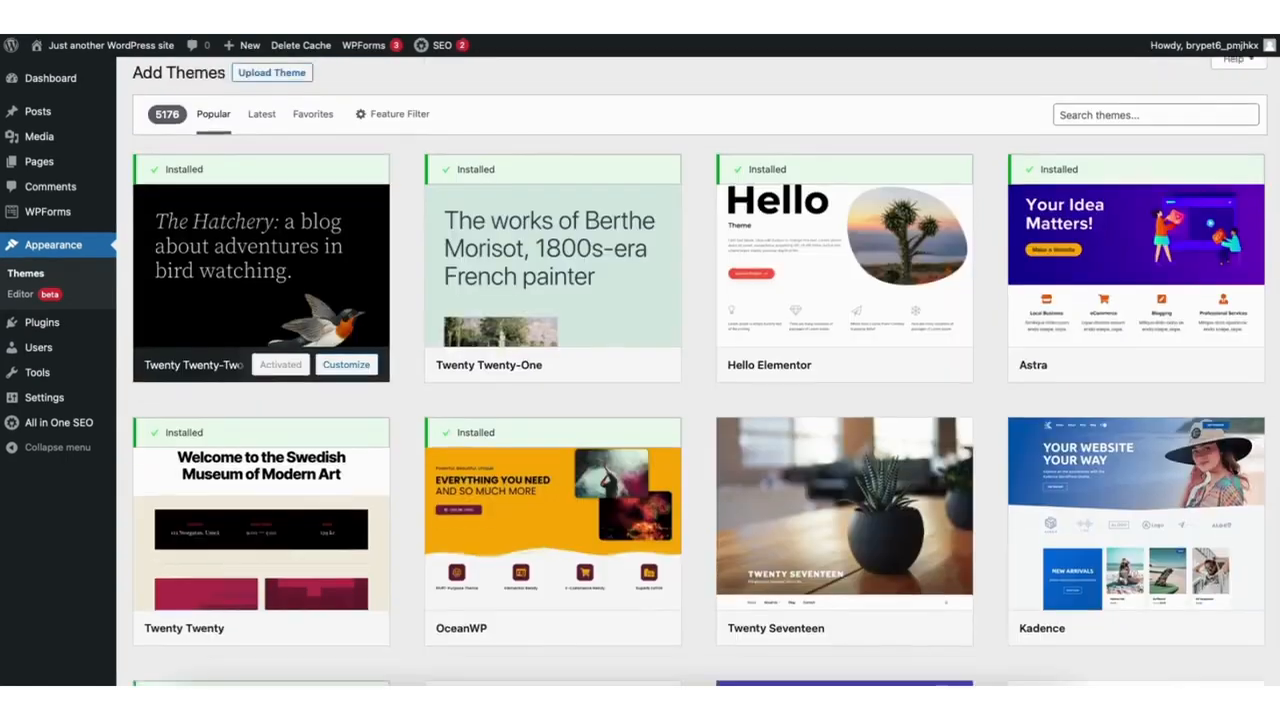
scroll(699, 372, "down", 5)
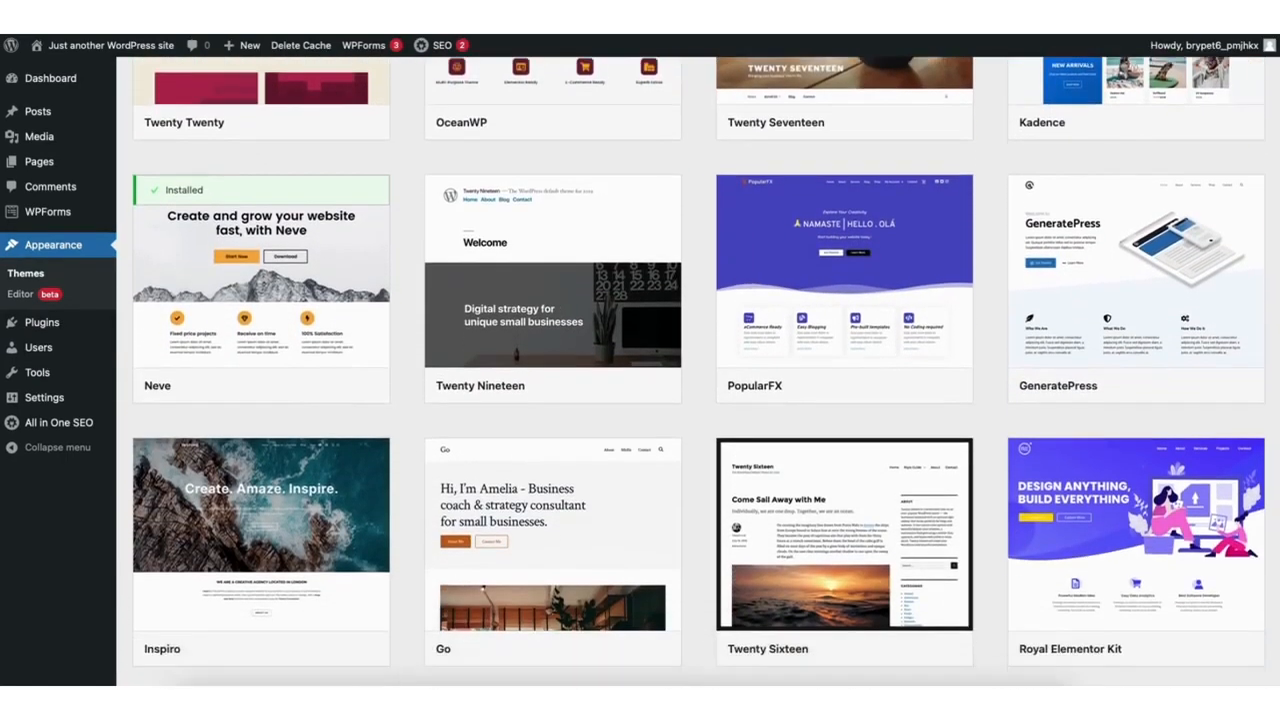
scroll(699, 372, "down", 5)
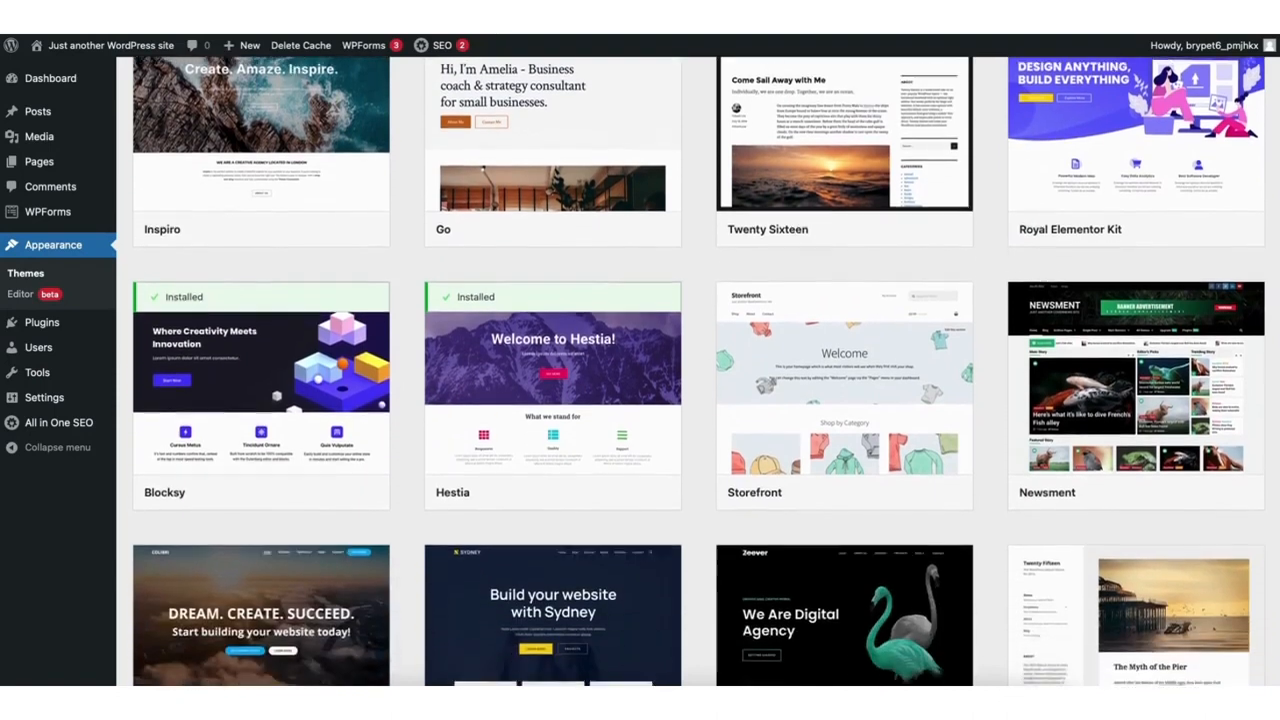
scroll(699, 372, "down", 4)
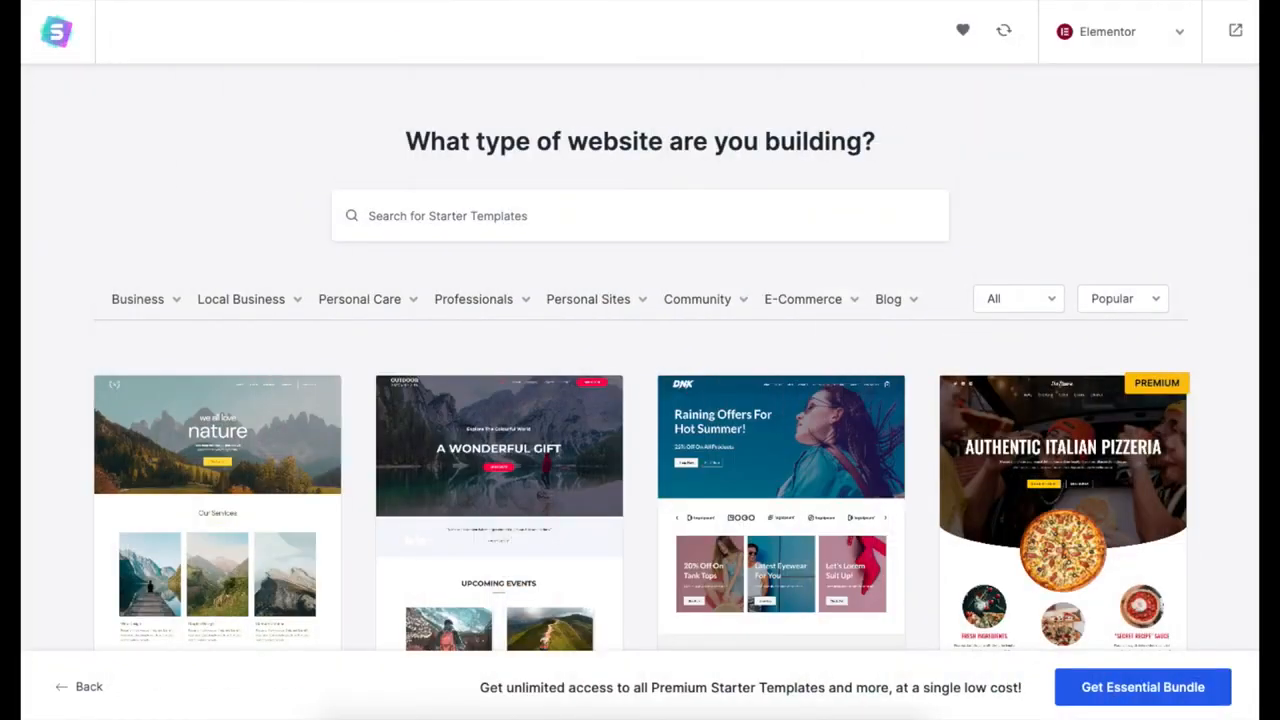
Browse the Elementor starter templates, and select the words "Wonderful Gift" in the page's main heading.
scroll(640, 400, "down", 5)
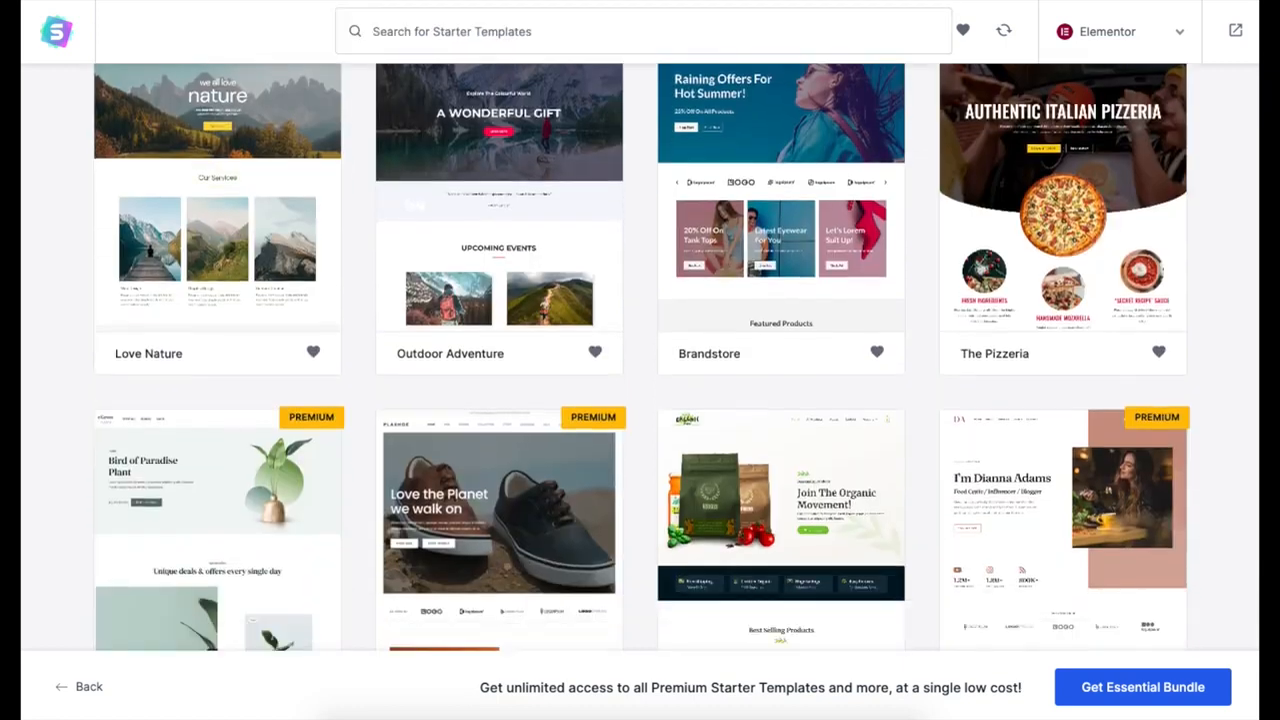
scroll(640, 400, "down", 1)
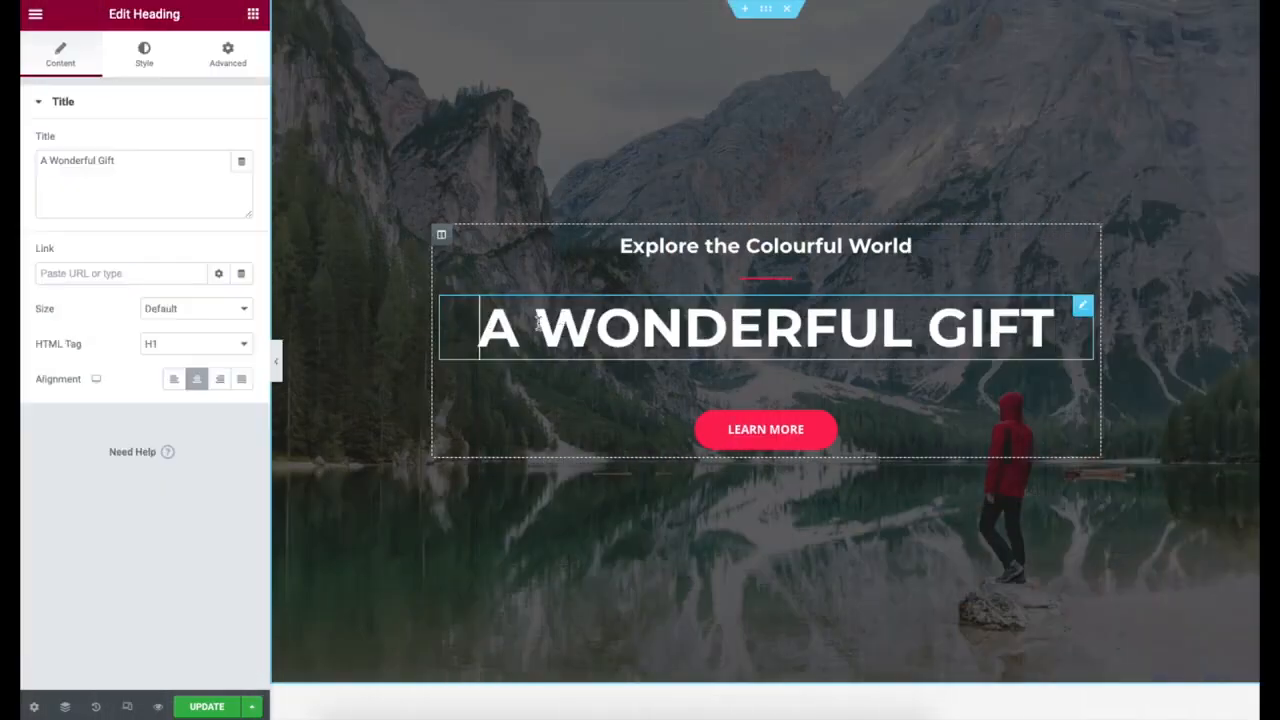
left_click_drag(537, 320, 1039, 318)
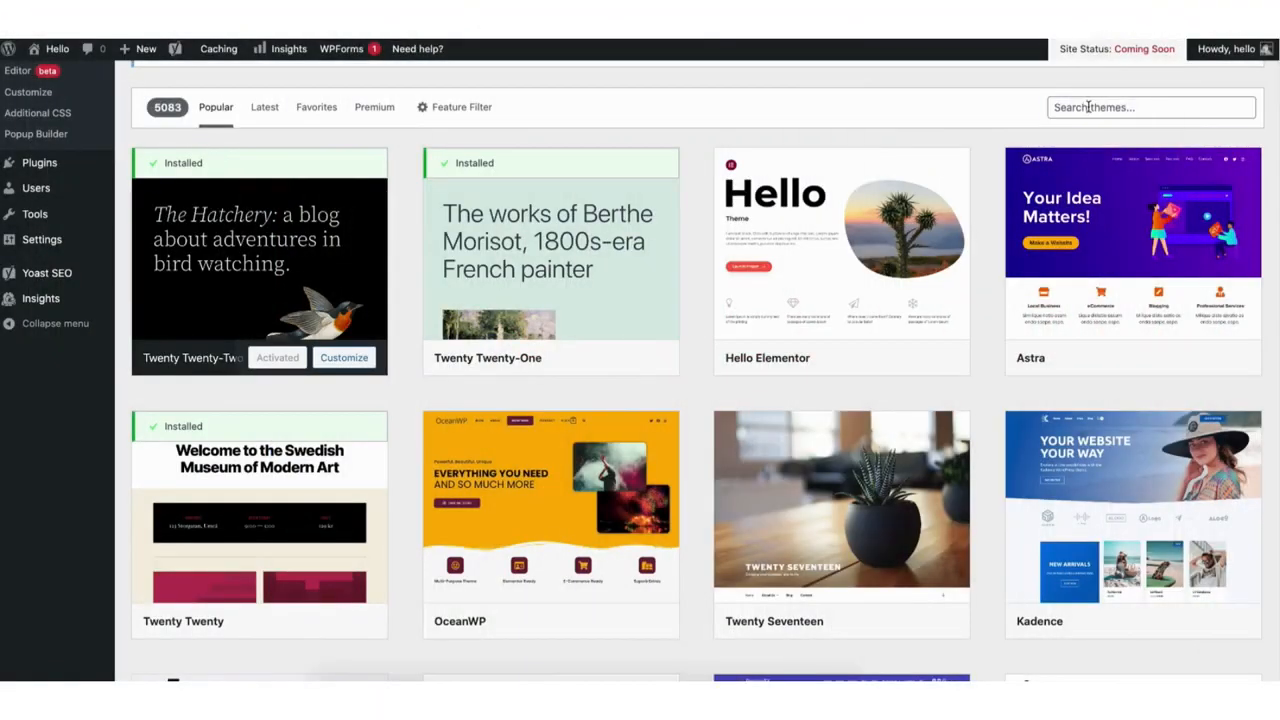
Search the theme catalogue for "astra", and install and activate the Astra theme.
left_click(1150, 107)
type("astra")
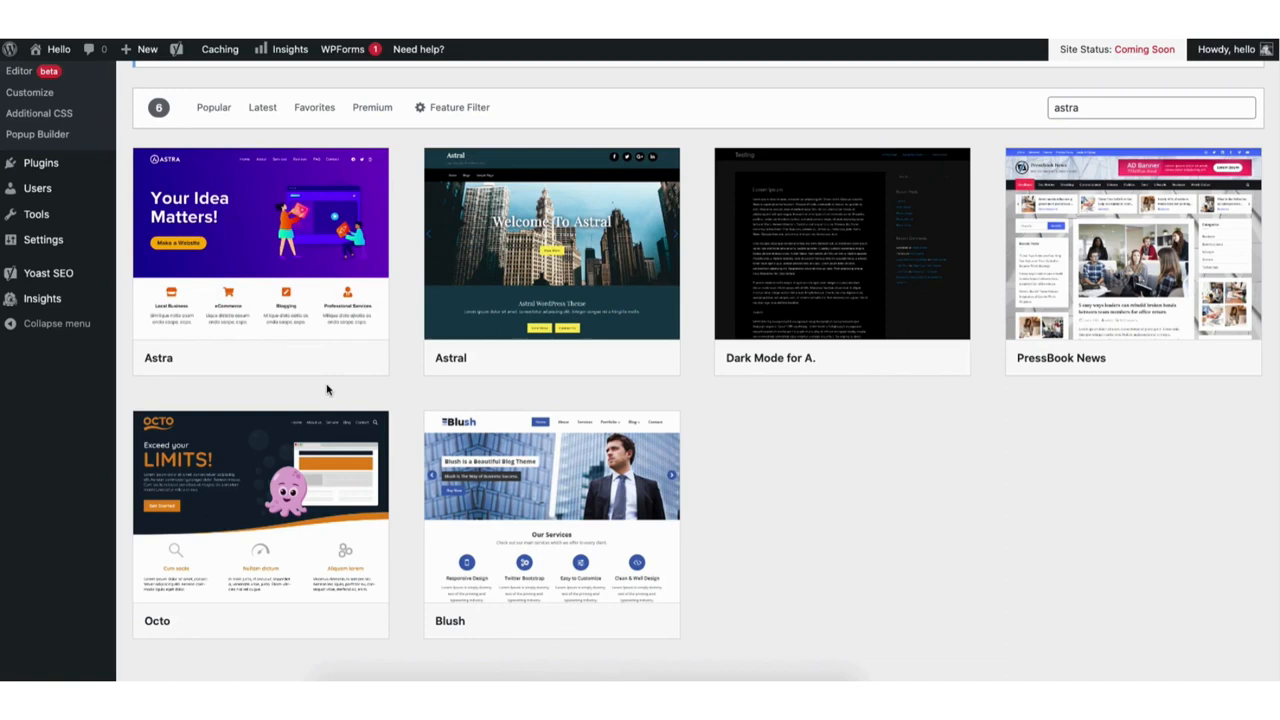
left_click(290, 357)
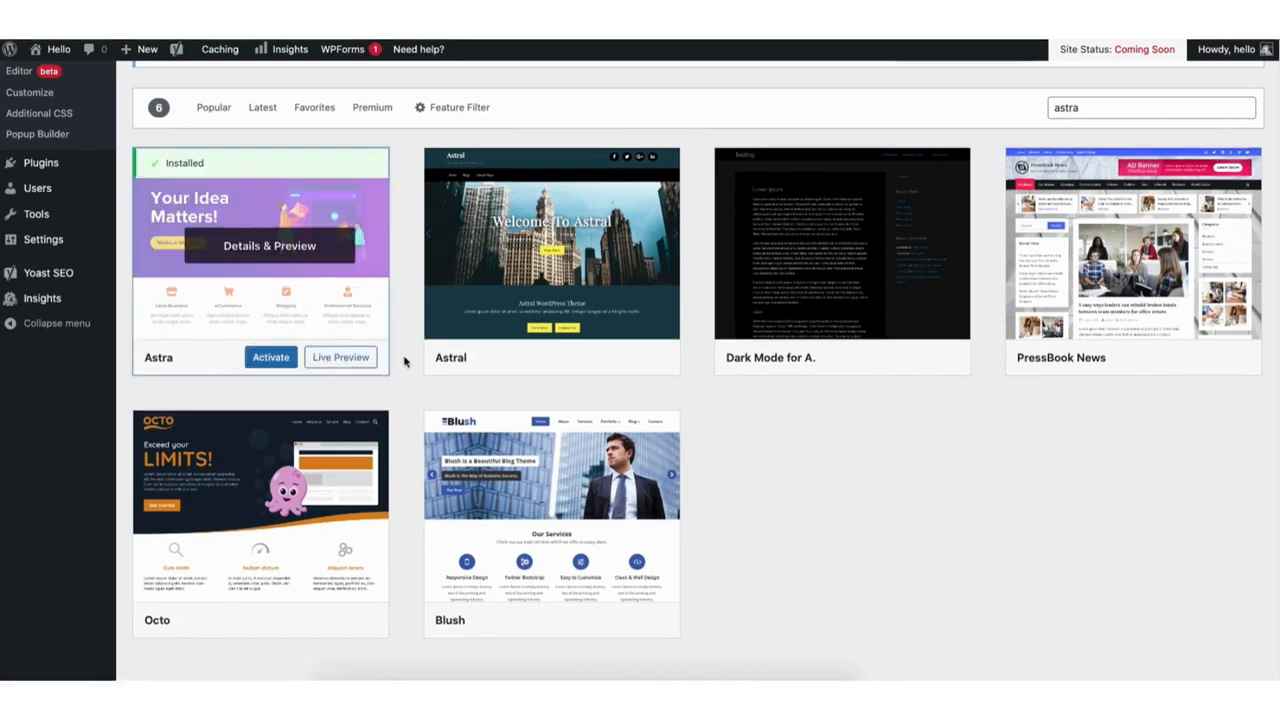
left_click(268, 360)
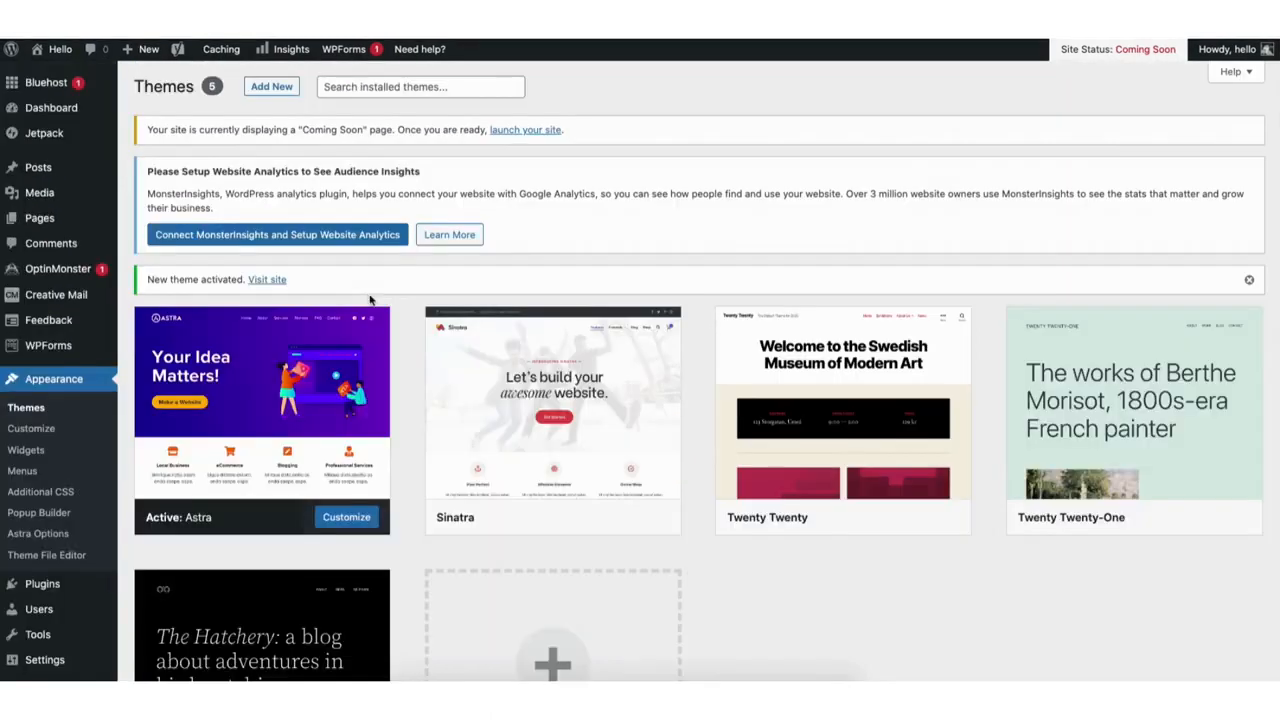
Search the plugin catalogue for "starter templates", and install and activate the Starter Templates plugin by Brainstorm Force.
mouse_move(43, 587)
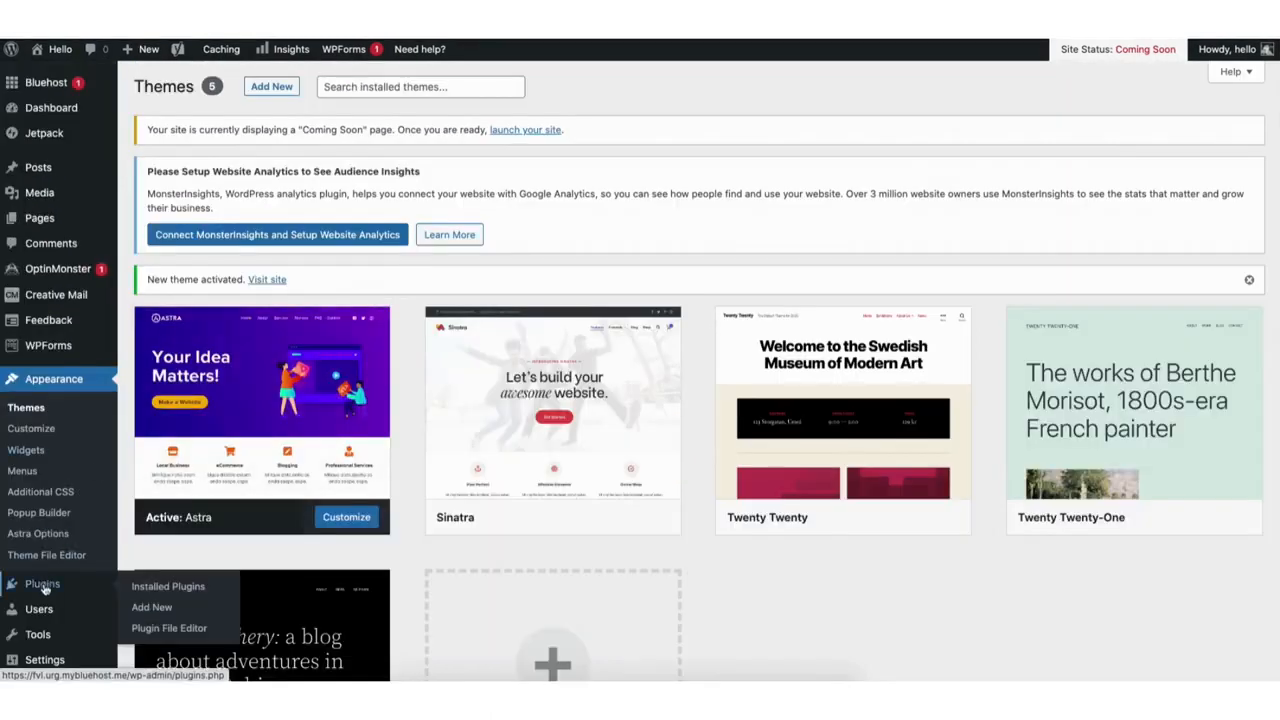
left_click(152, 610)
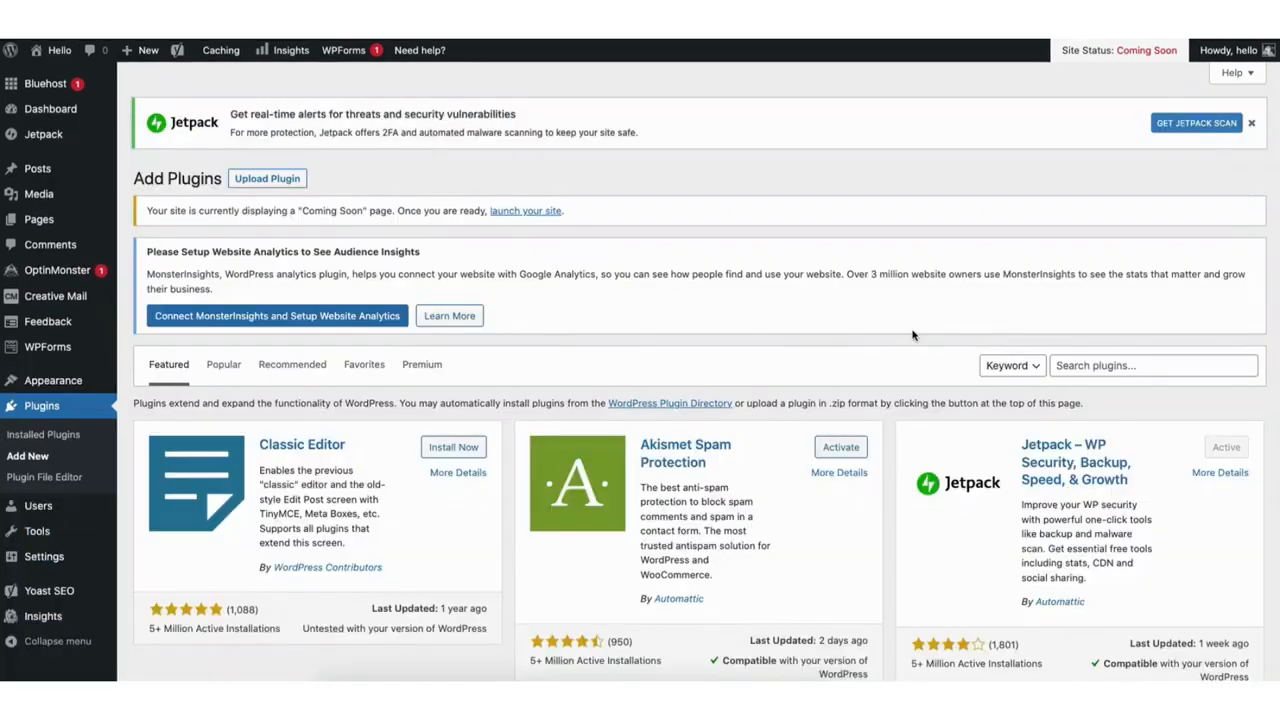
left_click(1082, 364)
type("starter templates")
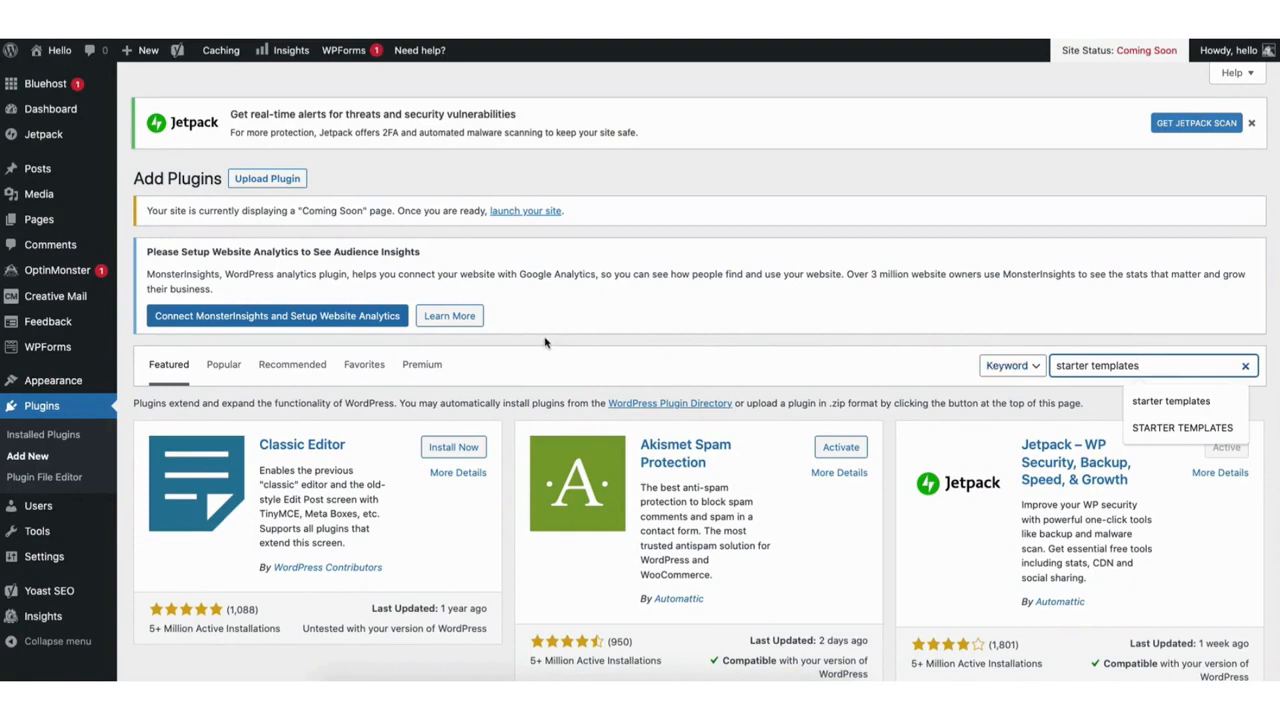
key("Return")
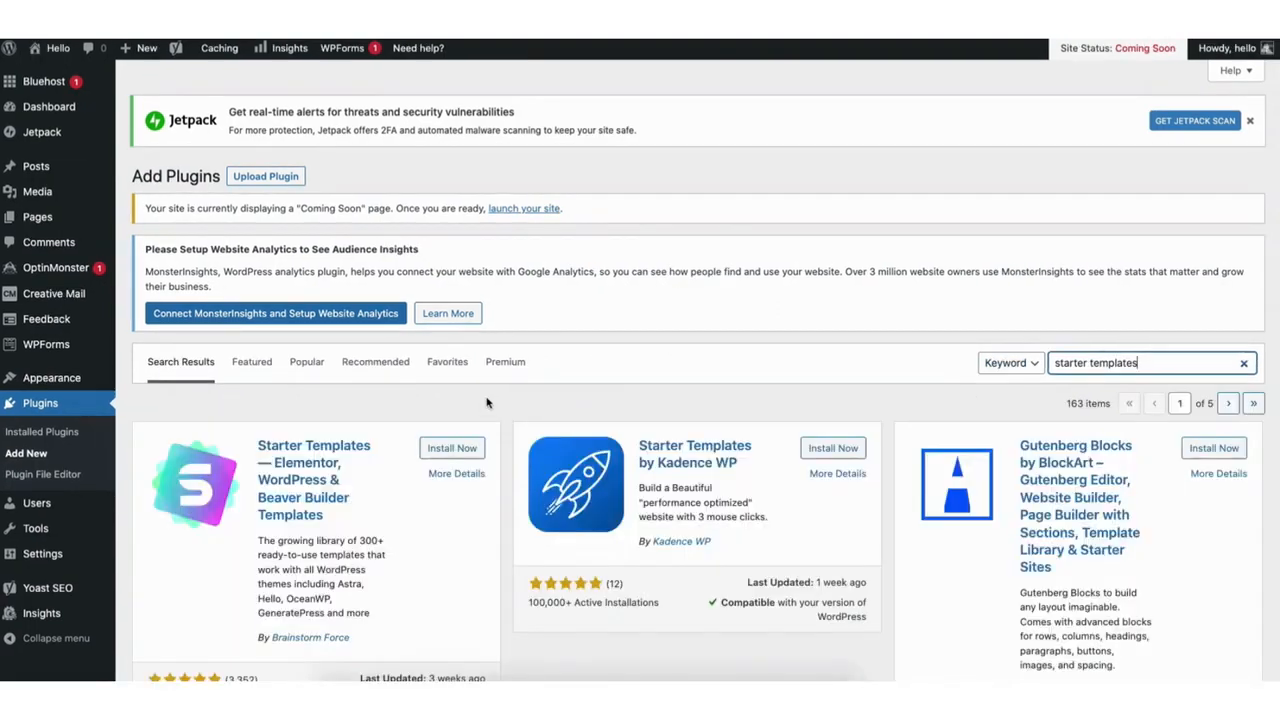
left_click(449, 449)
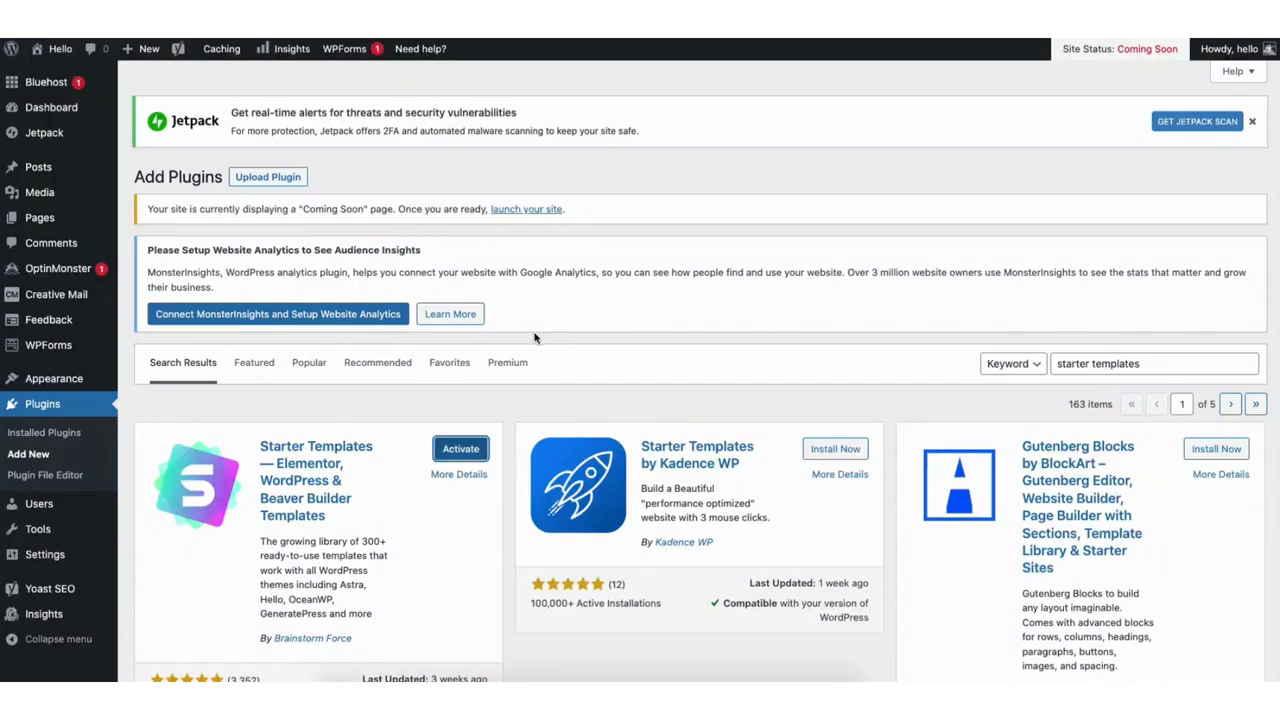
left_click(457, 451)
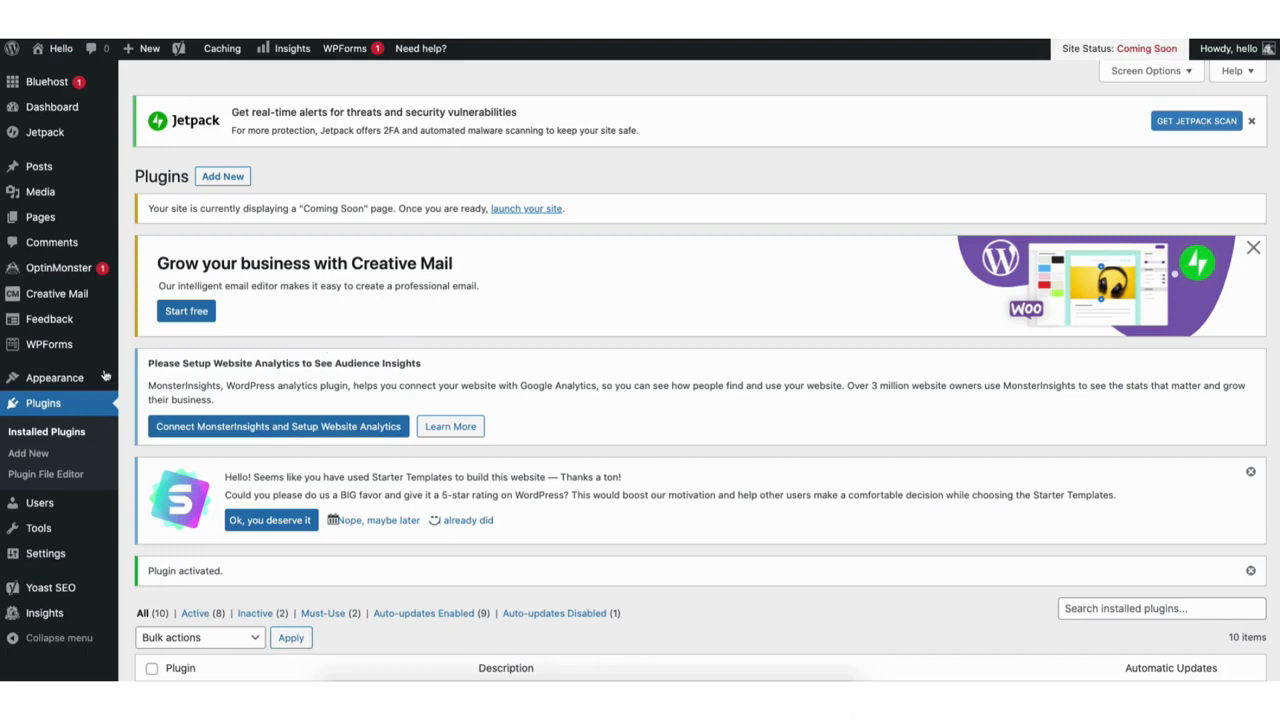
Open the Starter Templates library for the site.
mouse_move(55, 383)
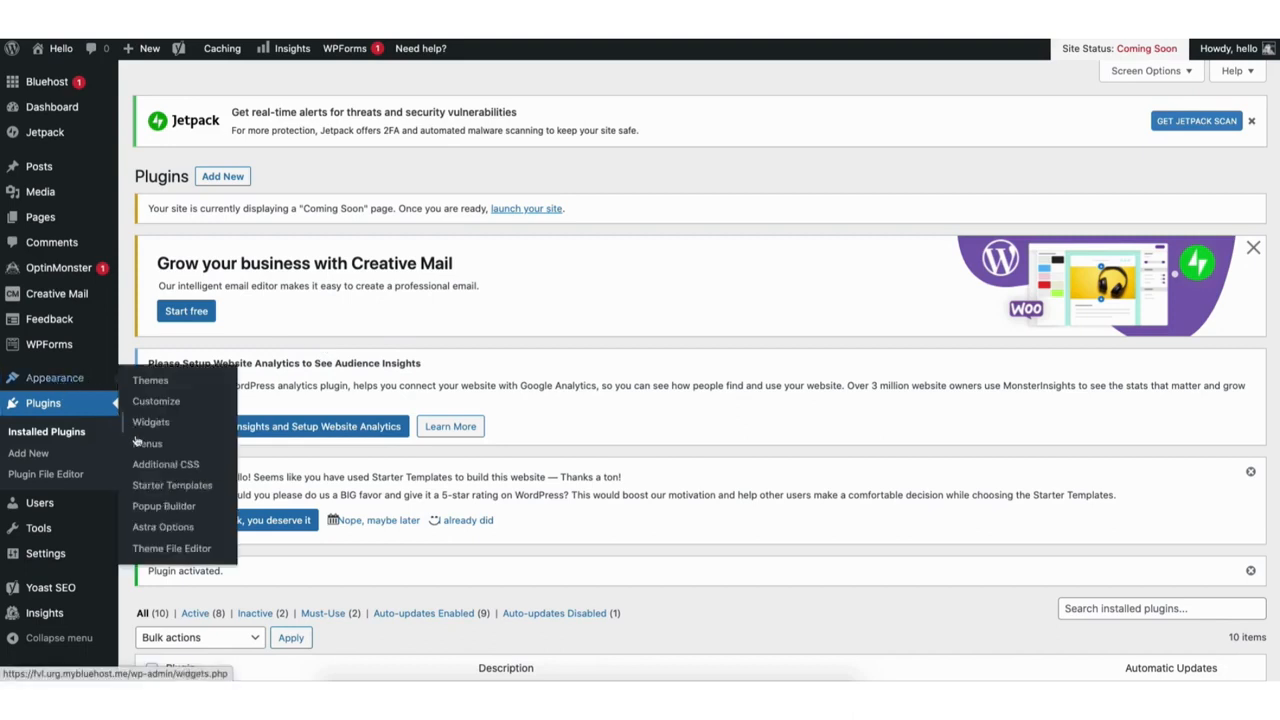
left_click(162, 487)
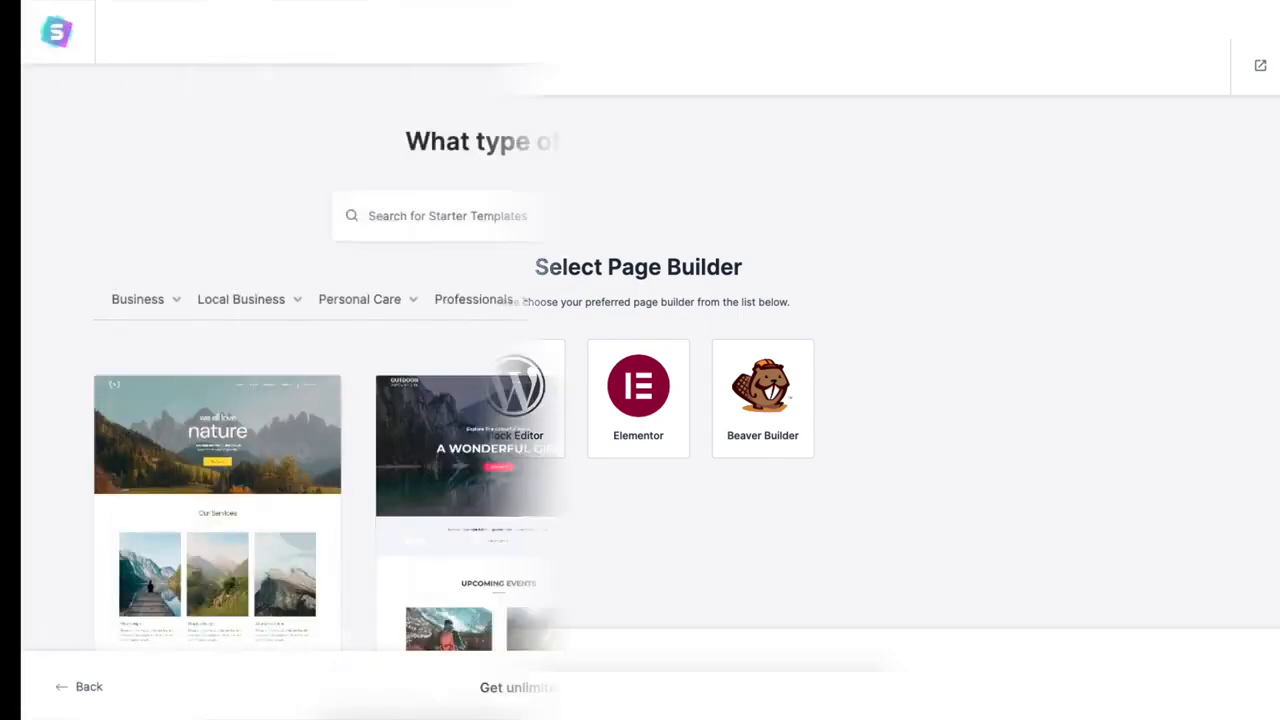
Browse the Elementor starter templates, search them for "photography", and look through the Business and Personal Care categories.
scroll(640, 400, "down", 3)
scroll(640, 400, "down", 5)
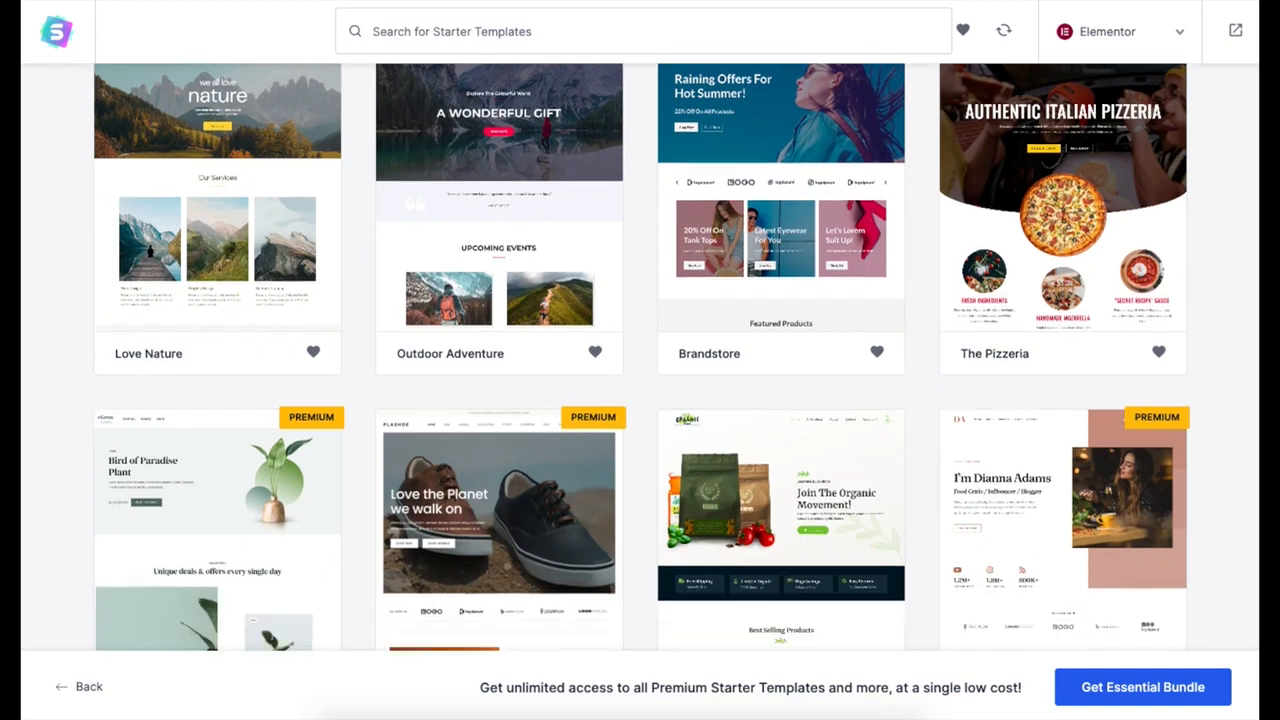
scroll(640, 400, "down", 5)
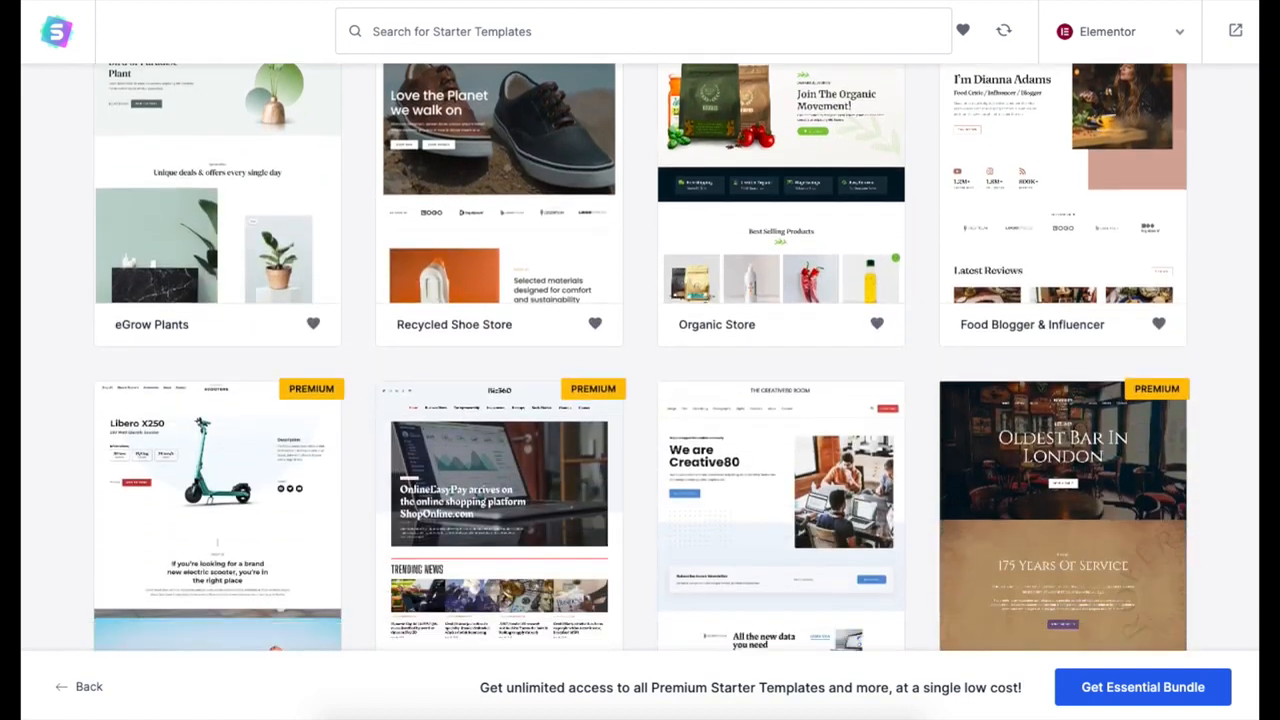
scroll(640, 400, "down", 4)
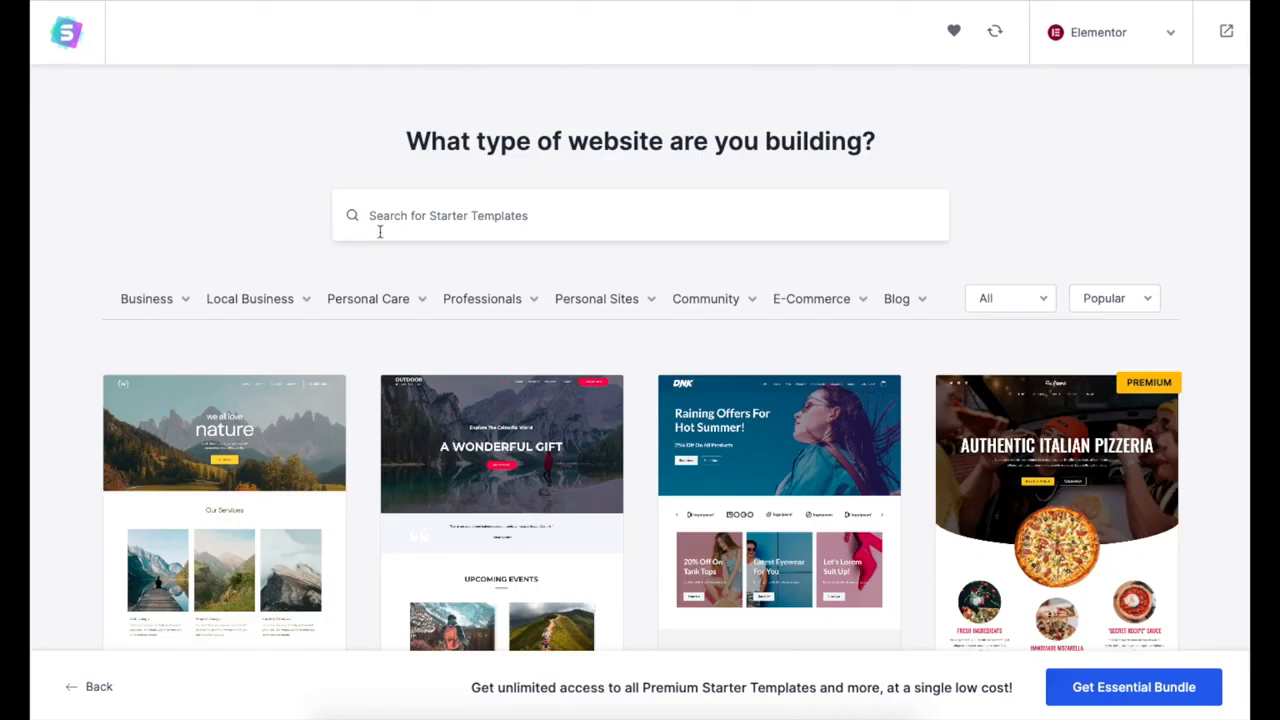
left_click(425, 215)
type("photography")
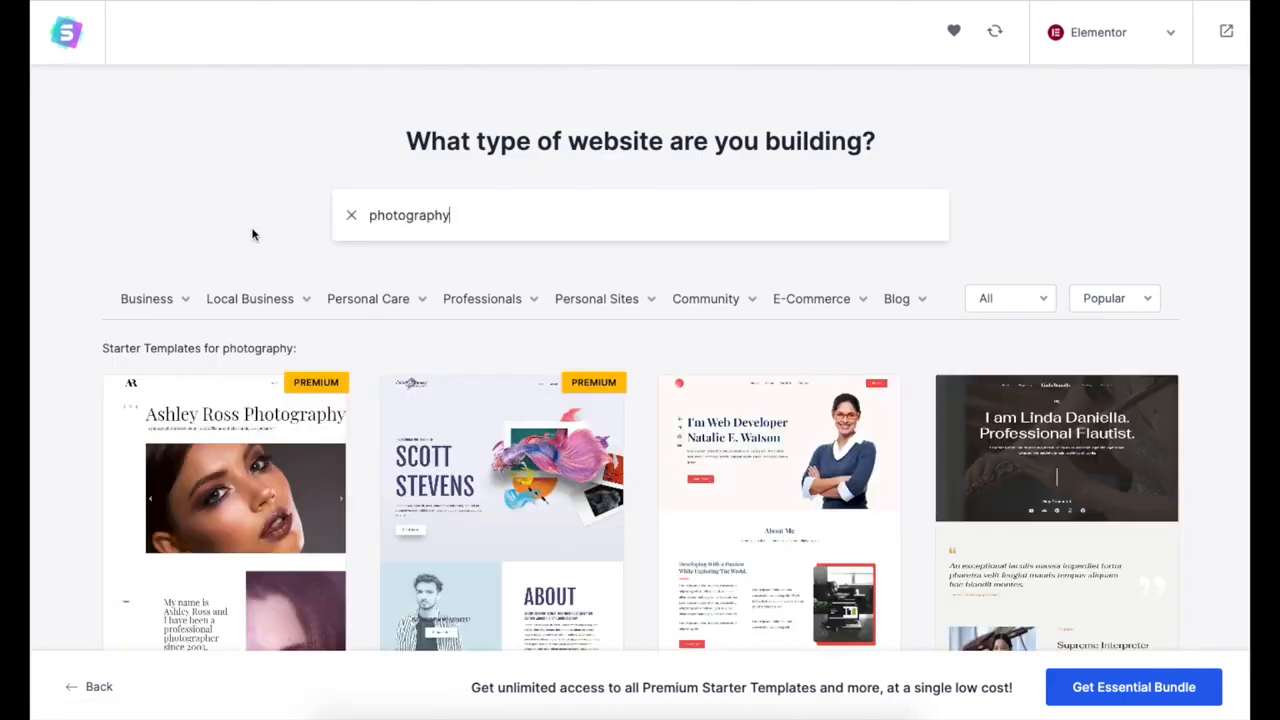
left_click(166, 304)
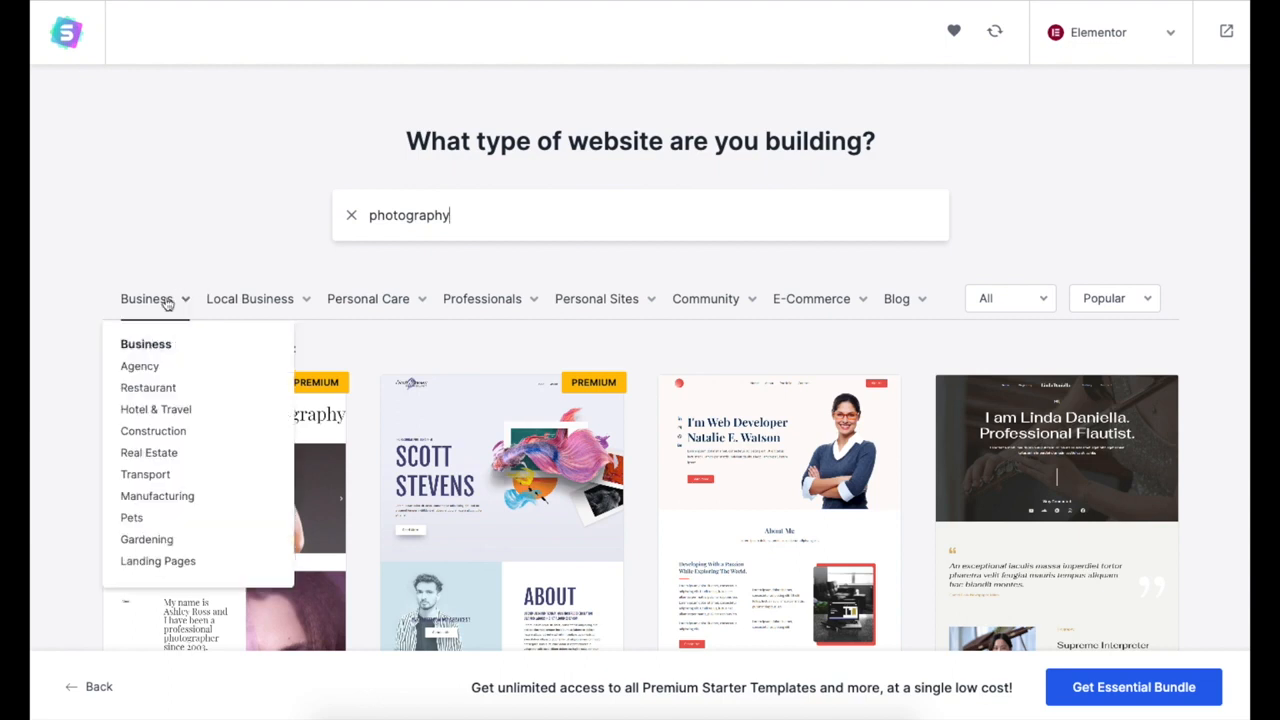
mouse_move(343, 312)
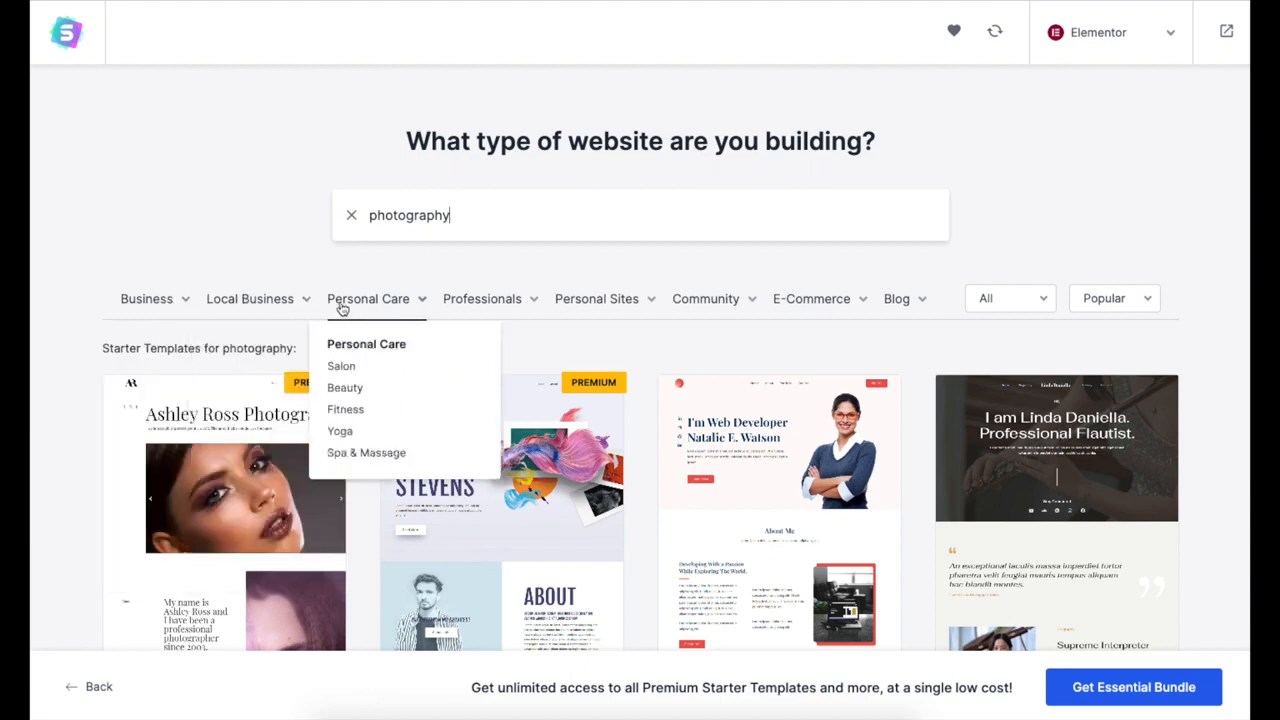
Preview the premium Photographer template down to its Services section, and close the preview.
left_click(490, 514)
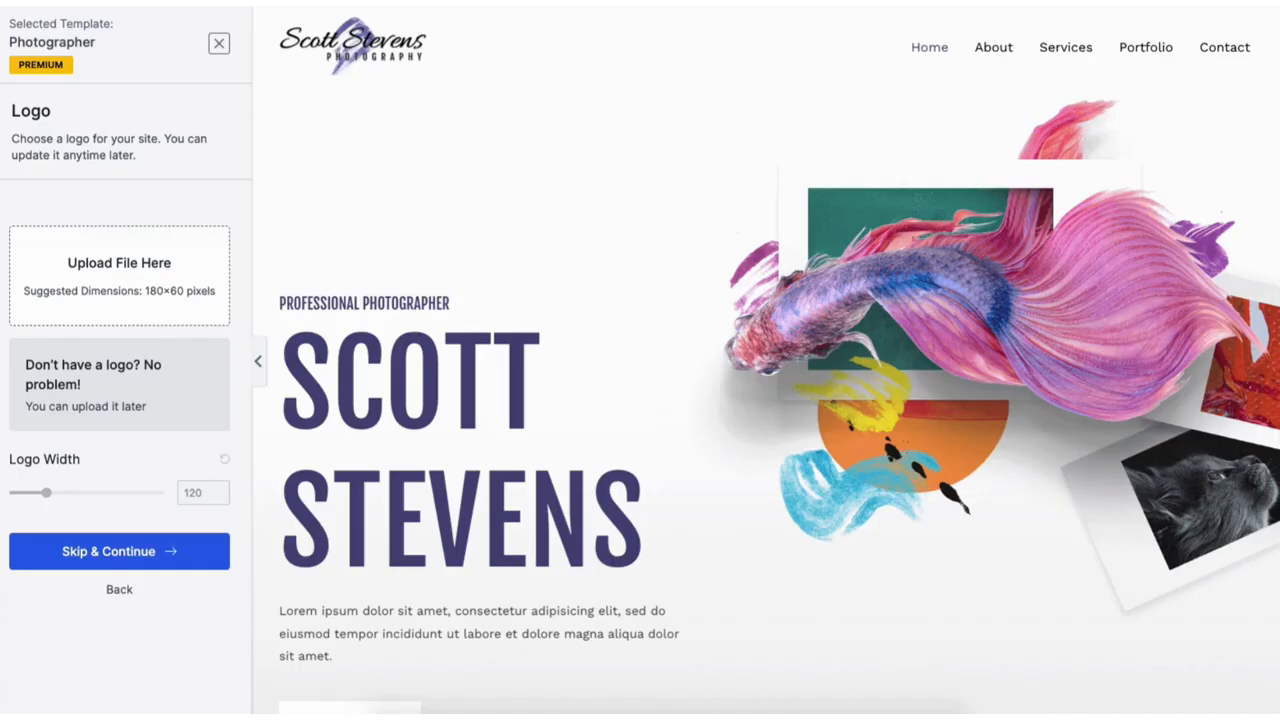
scroll(766, 360, "down", 8)
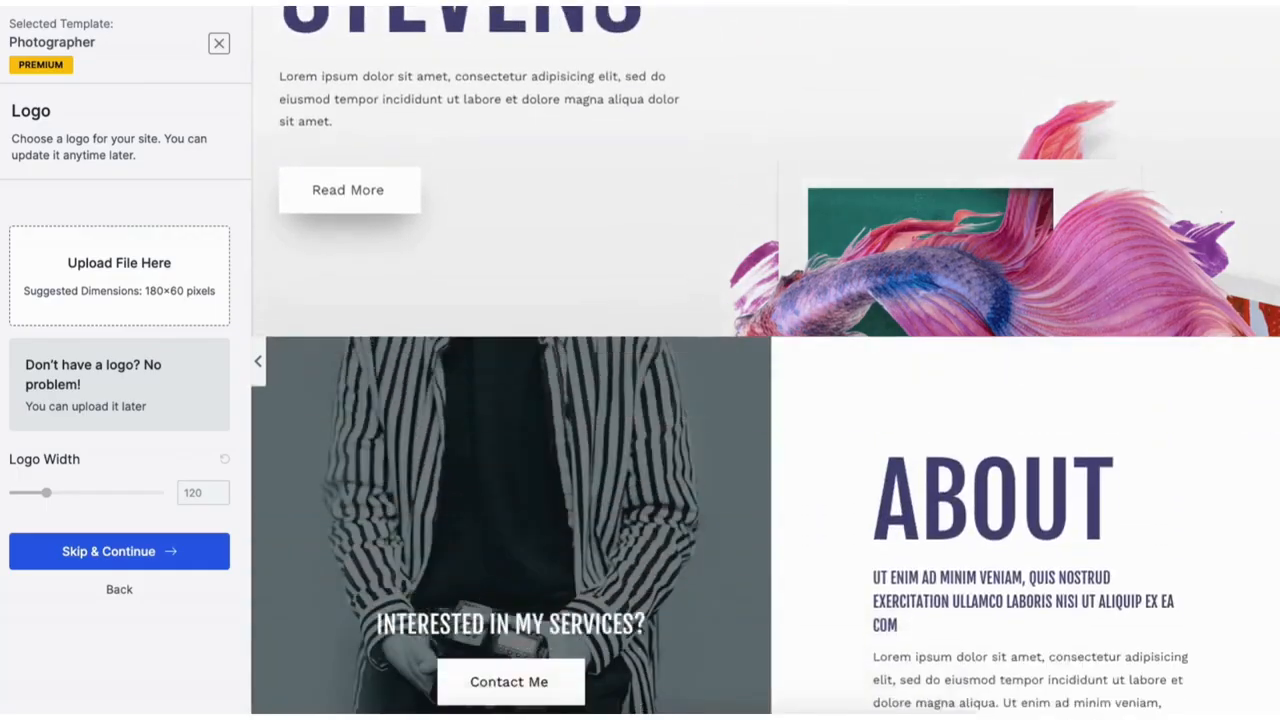
scroll(449, 109, "down", 8)
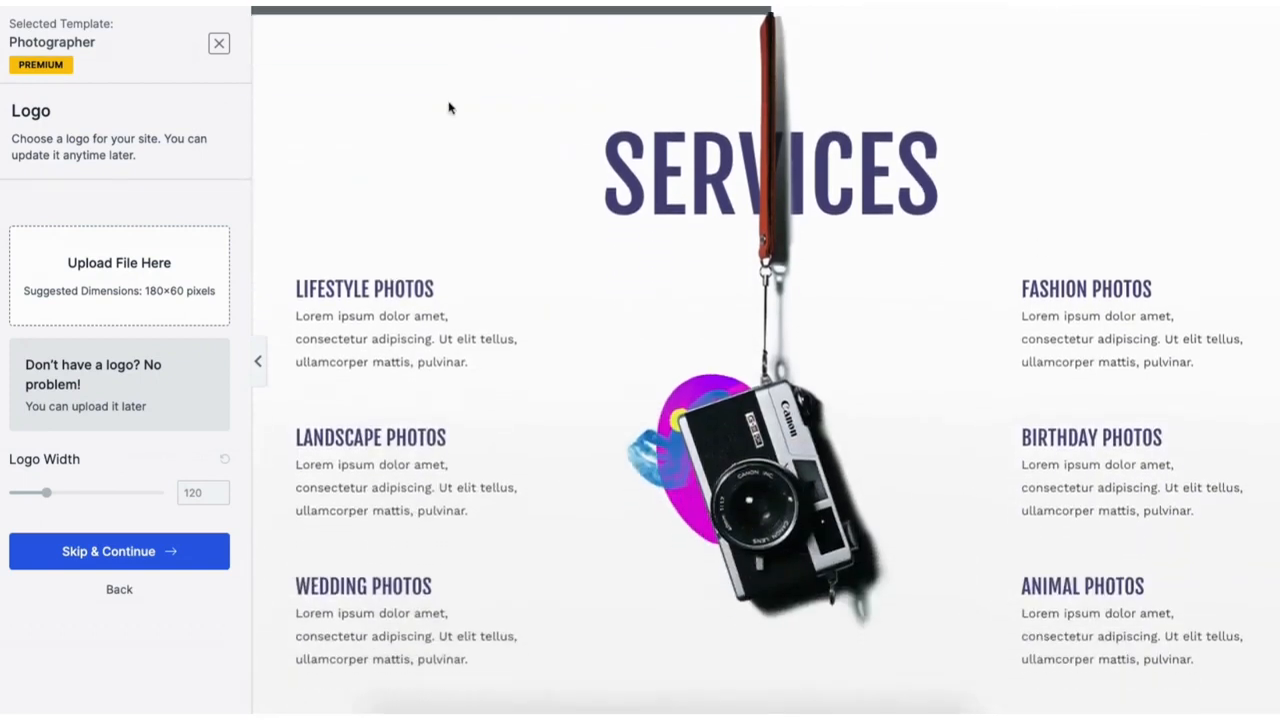
left_click(219, 46)
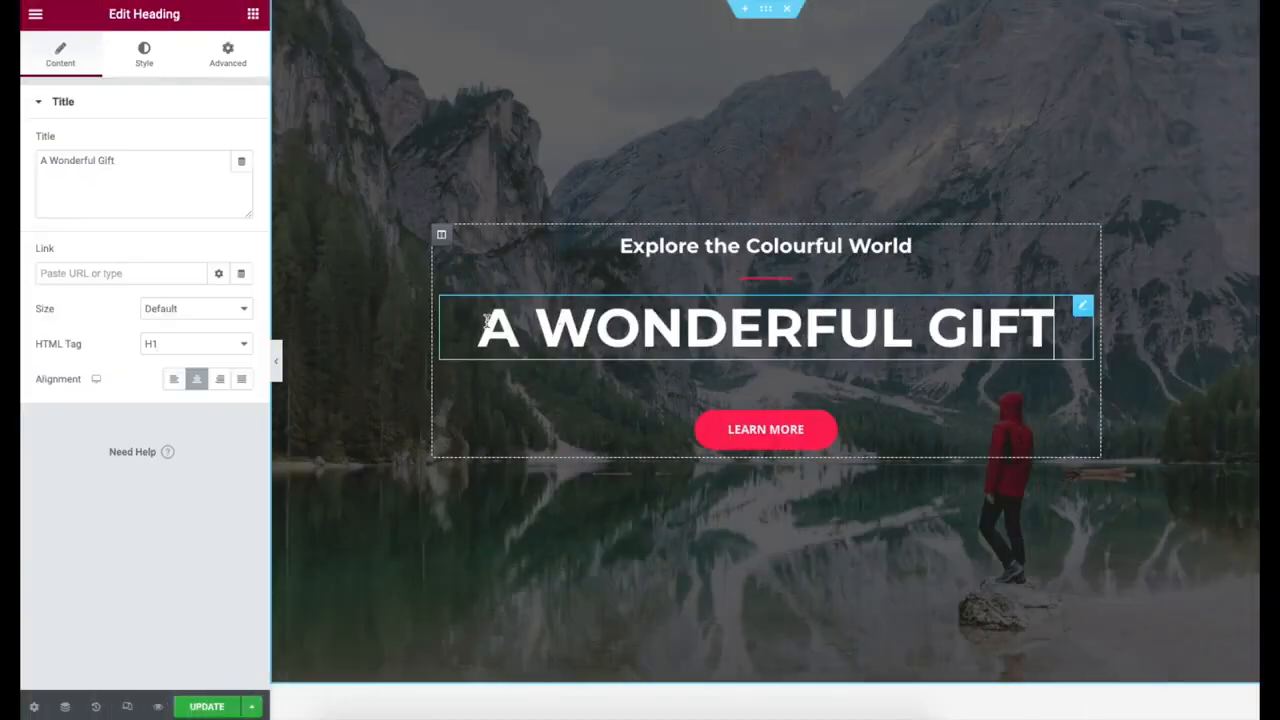
Replace the main heading "A Wonderful Gift" with "My Demo Site".
left_click_drag(486, 320, 1040, 318)
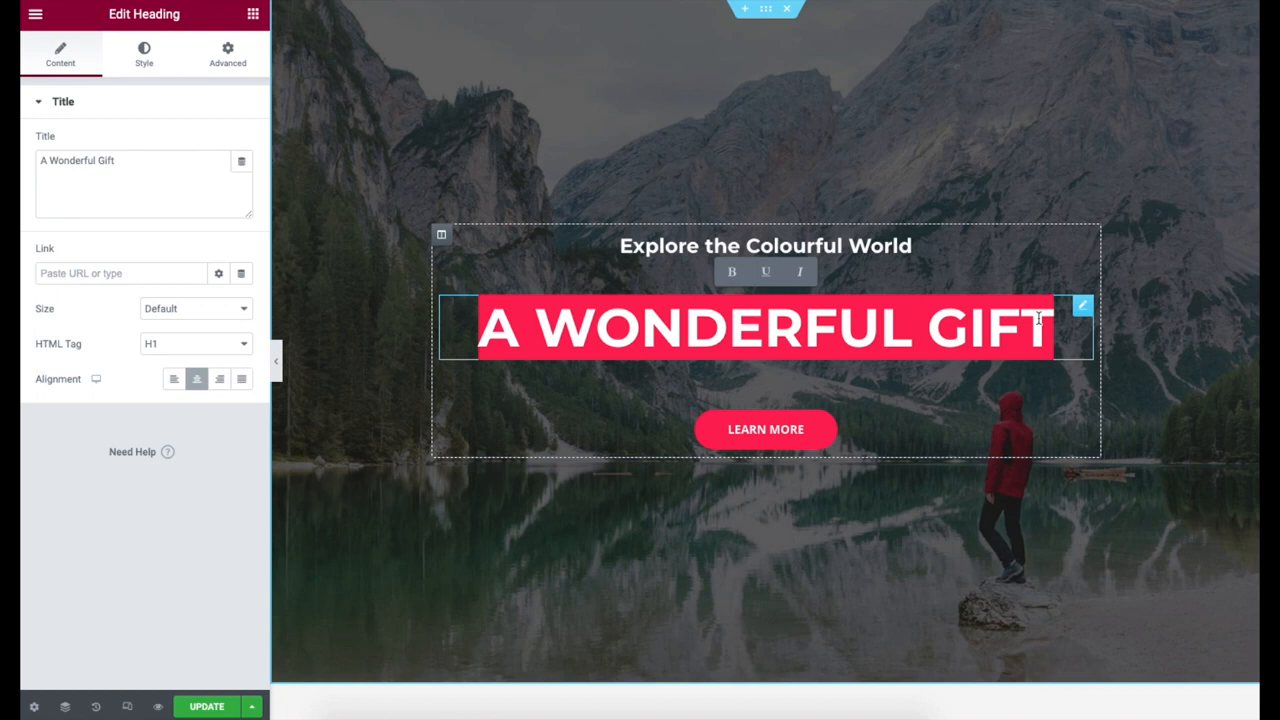
type("My Demo Sit")
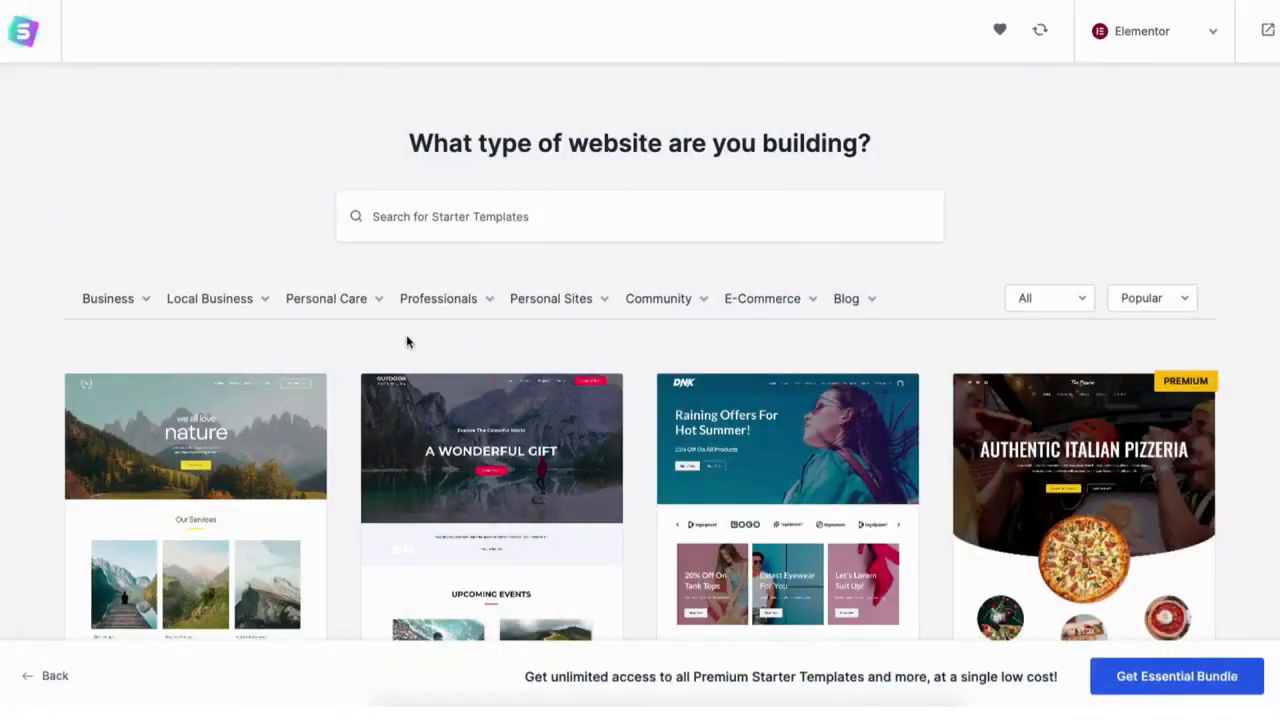
Choose the Outdoor Adventure template and continue without a logo, keeping the default colors and the Montserrat / Noto Sans fonts.
left_click(502, 515)
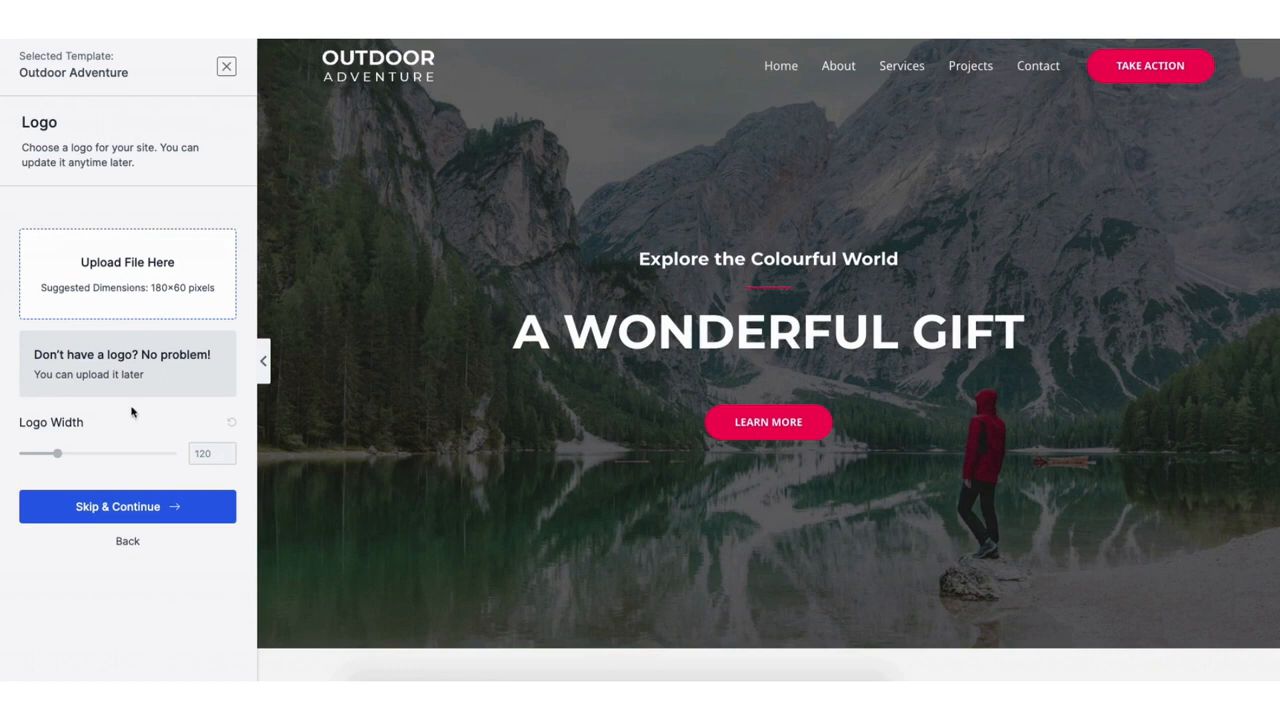
left_click(126, 511)
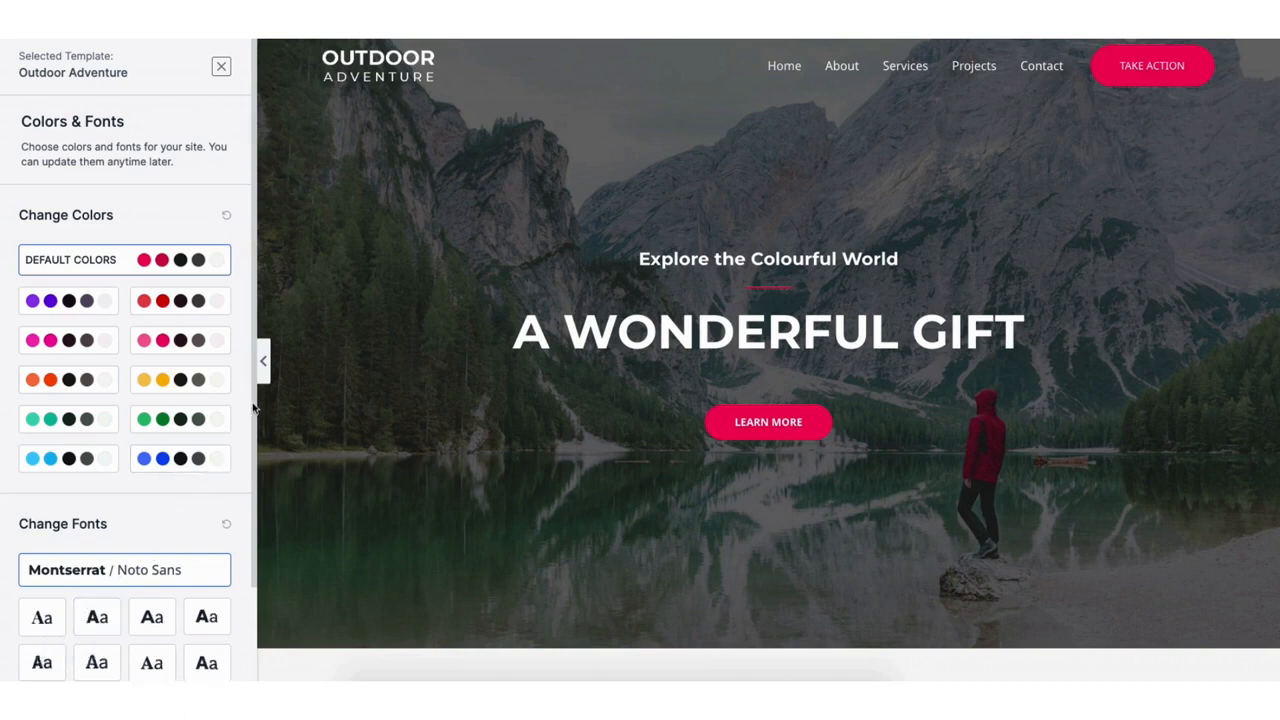
scroll(253, 420, "down", 2)
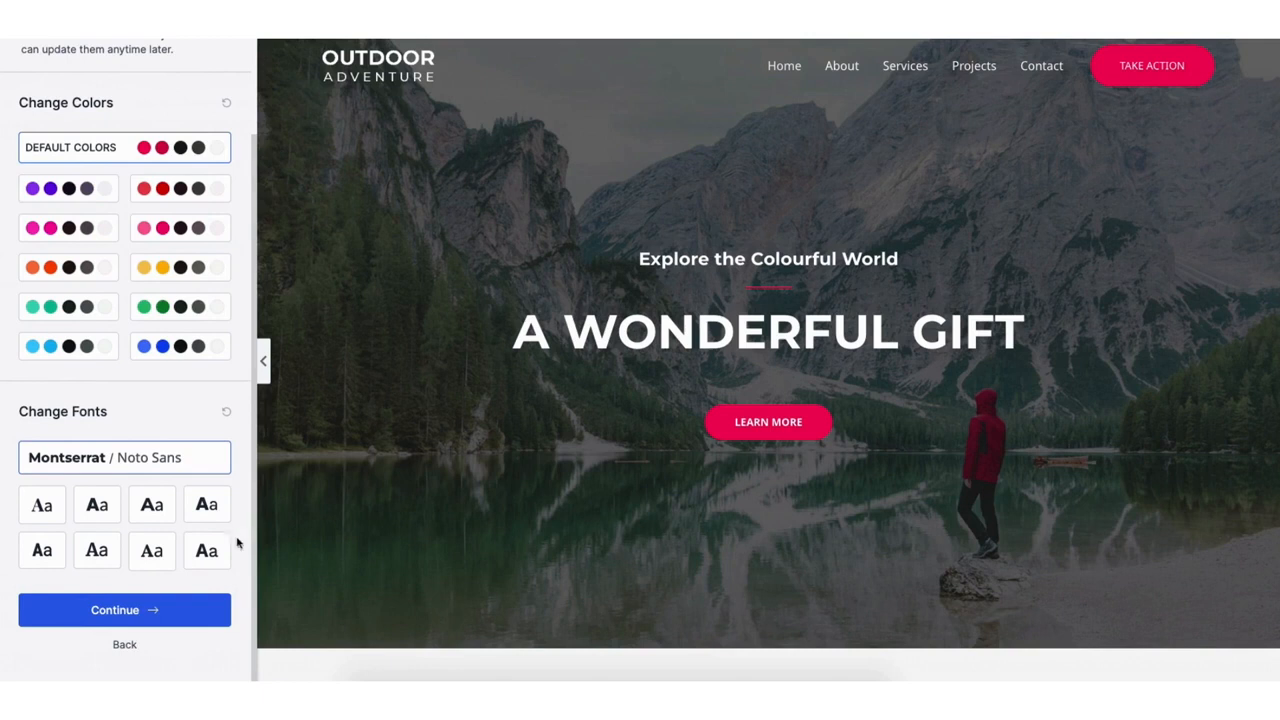
left_click(110, 612)
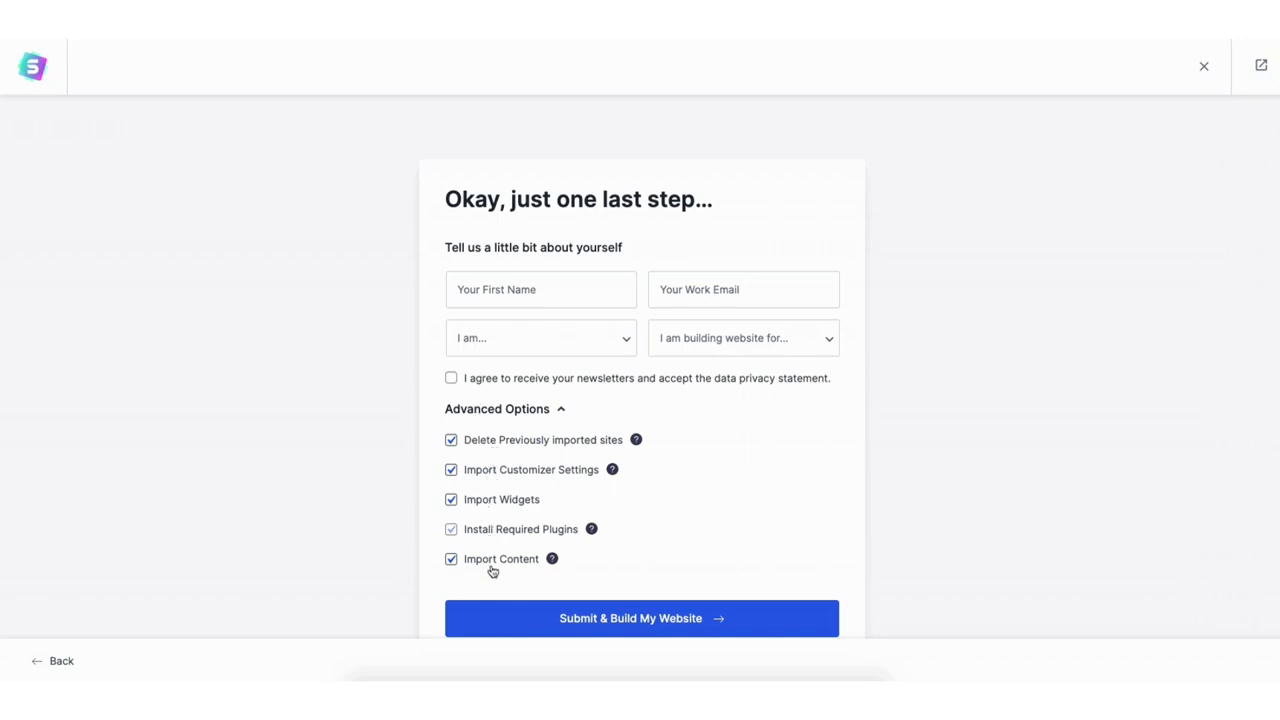
Build the website with all the advanced import options enabled, and view the finished site.
left_click(594, 619)
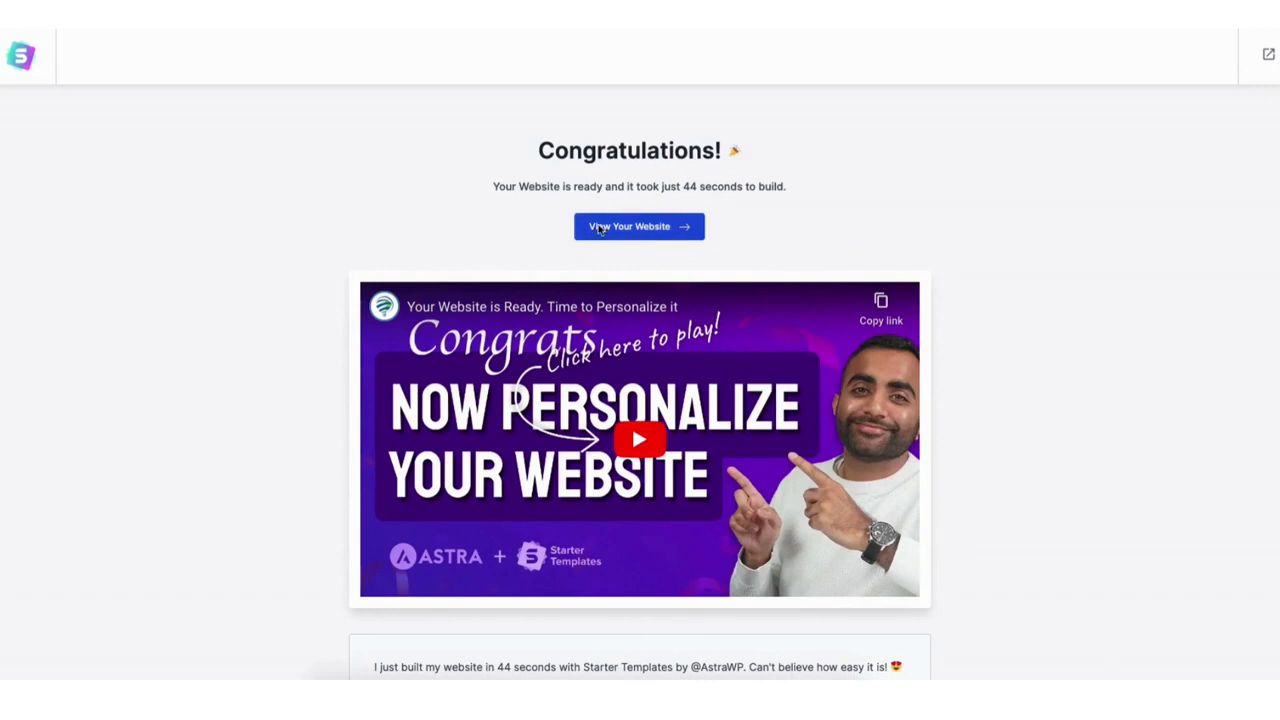
left_click(599, 227)
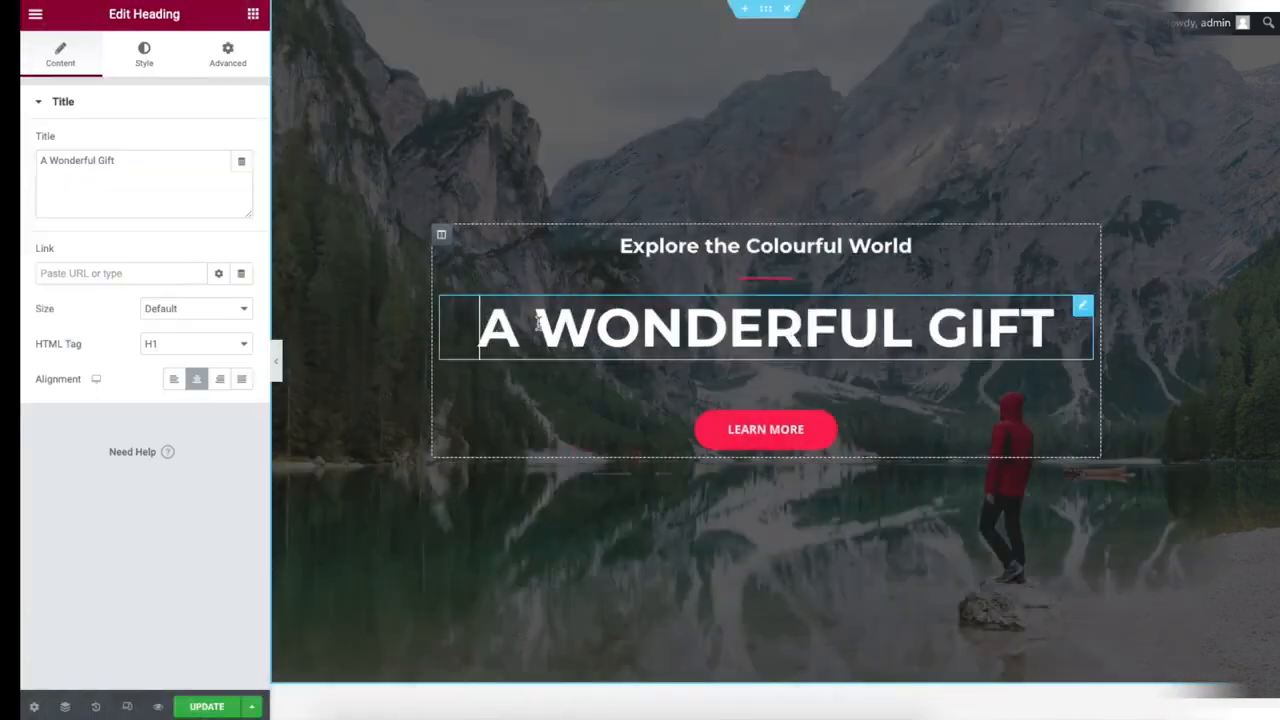
Change the homepage's "A Wonderful Gift" heading text to "my demo site".
left_click_drag(478, 326, 1040, 318)
type("my demo site")
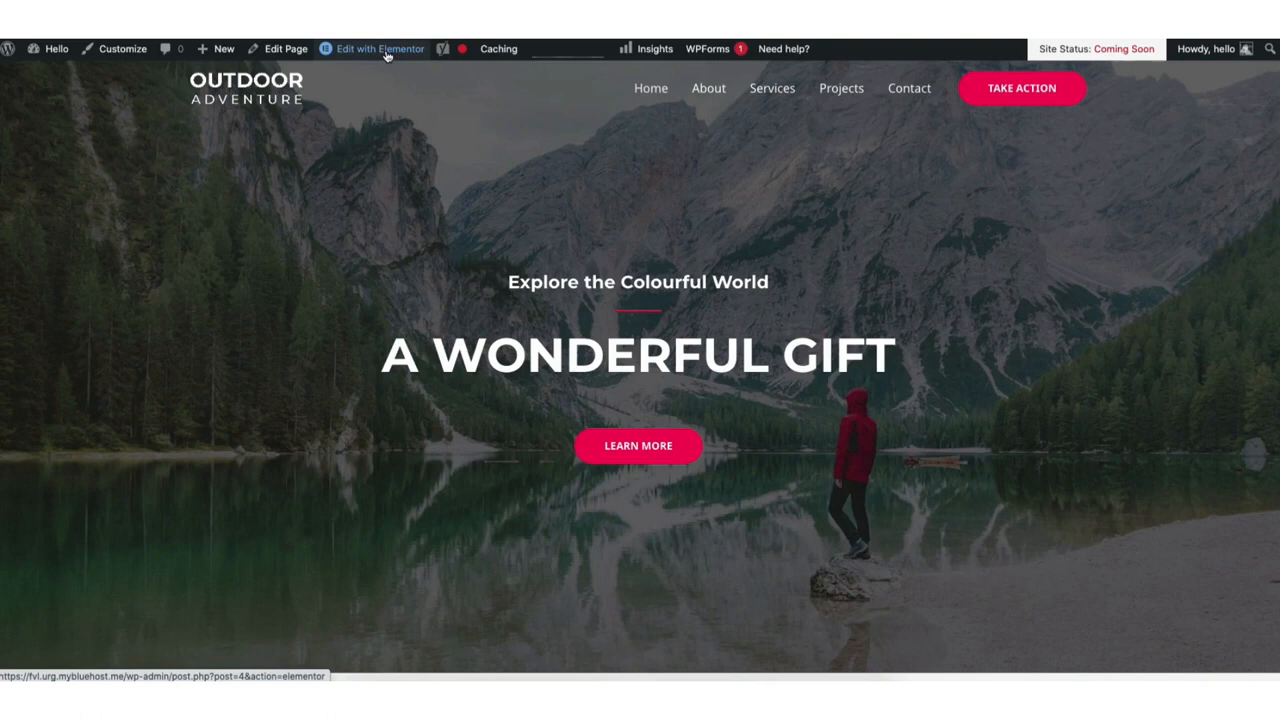
Open the homepage in the Elementor editor, and move the Everest Camp Trek column's Learn More button into the Walking Holidays column.
left_click(386, 52)
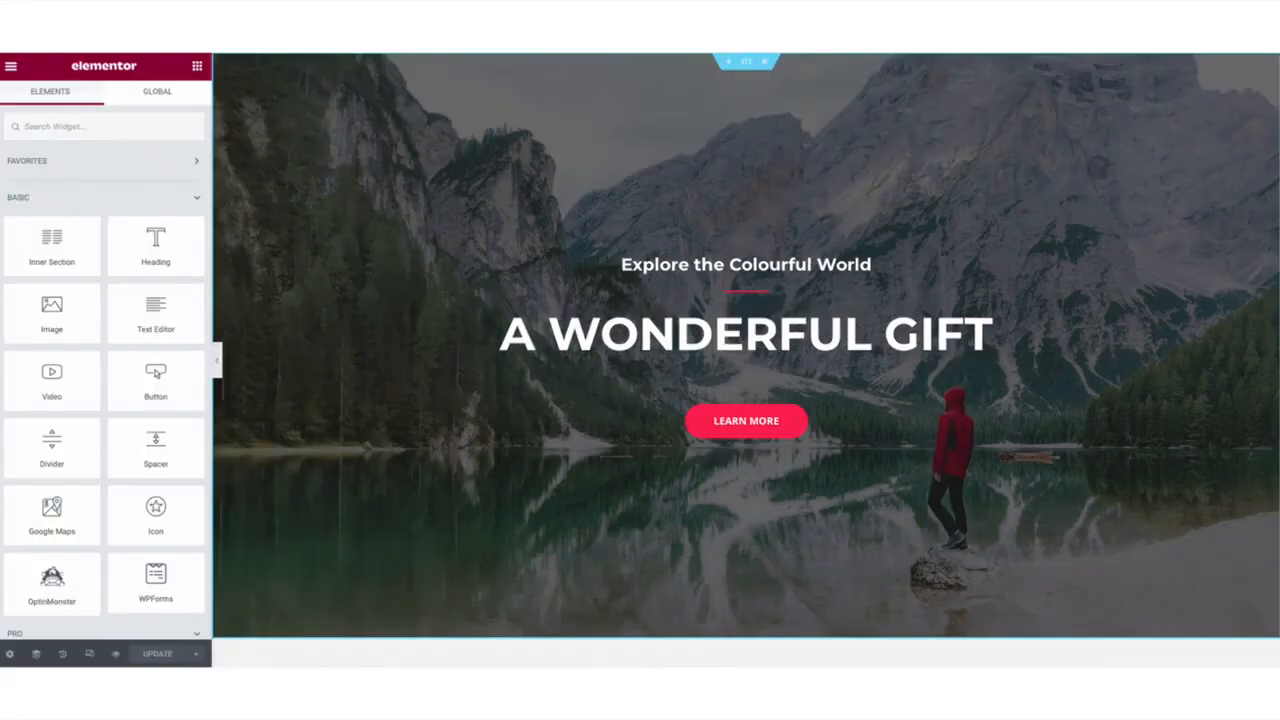
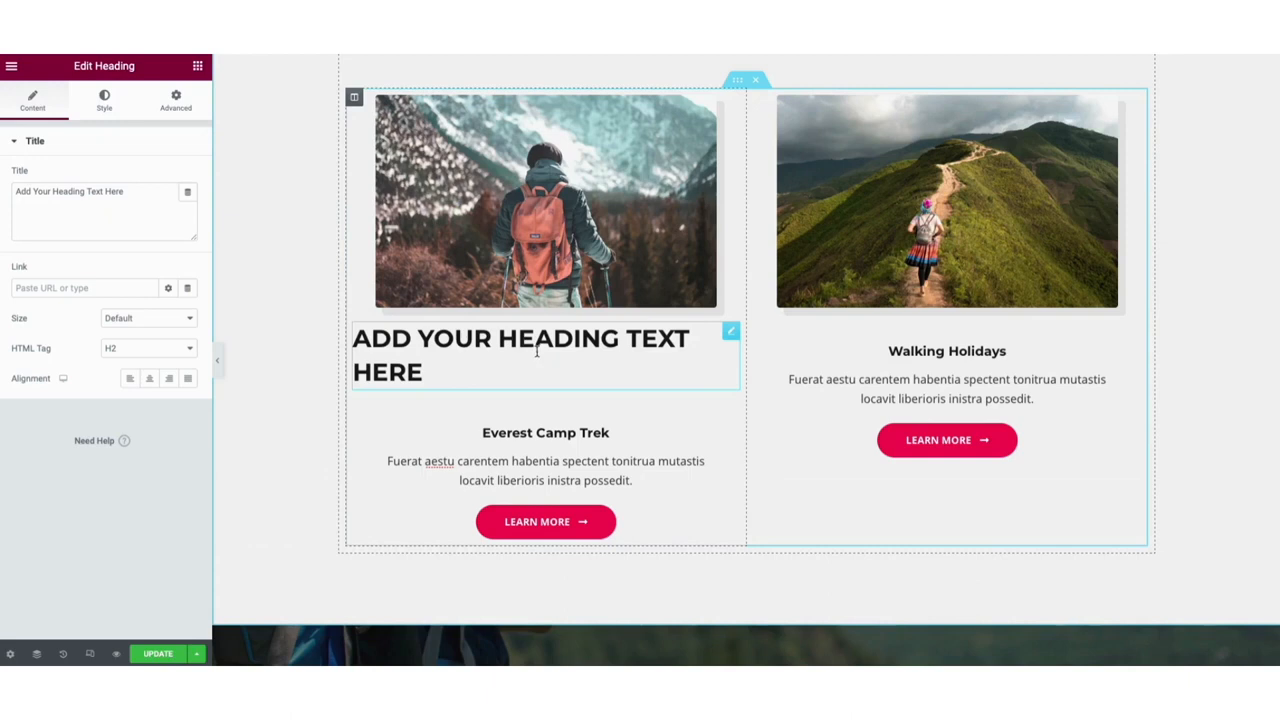
right_click(524, 370)
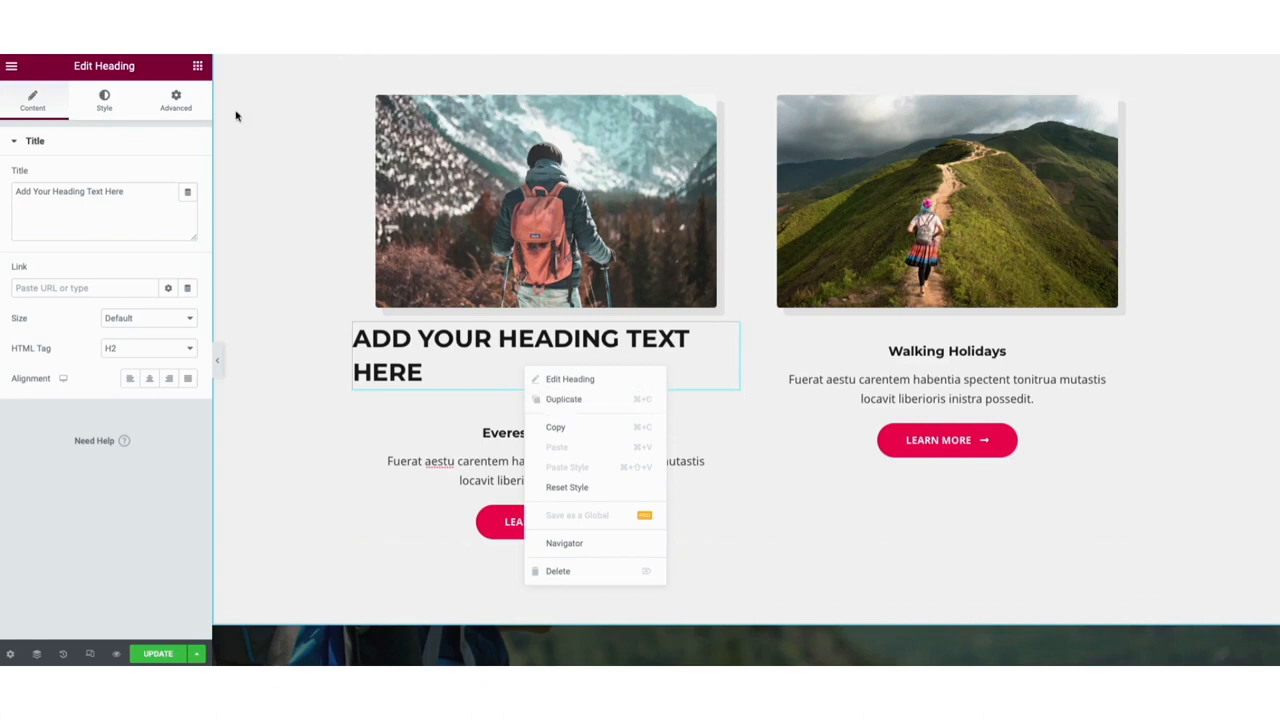
left_click(197, 67)
left_click_drag(491, 522, 896, 476)
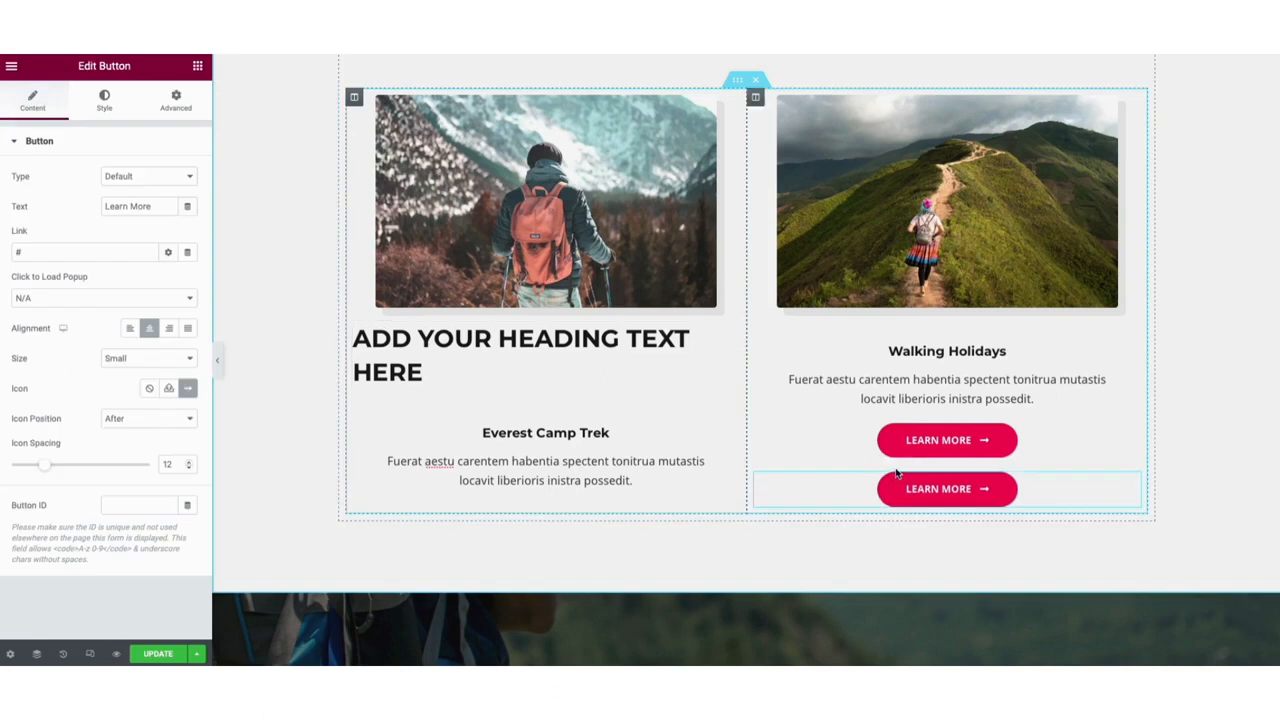
left_click(546, 475)
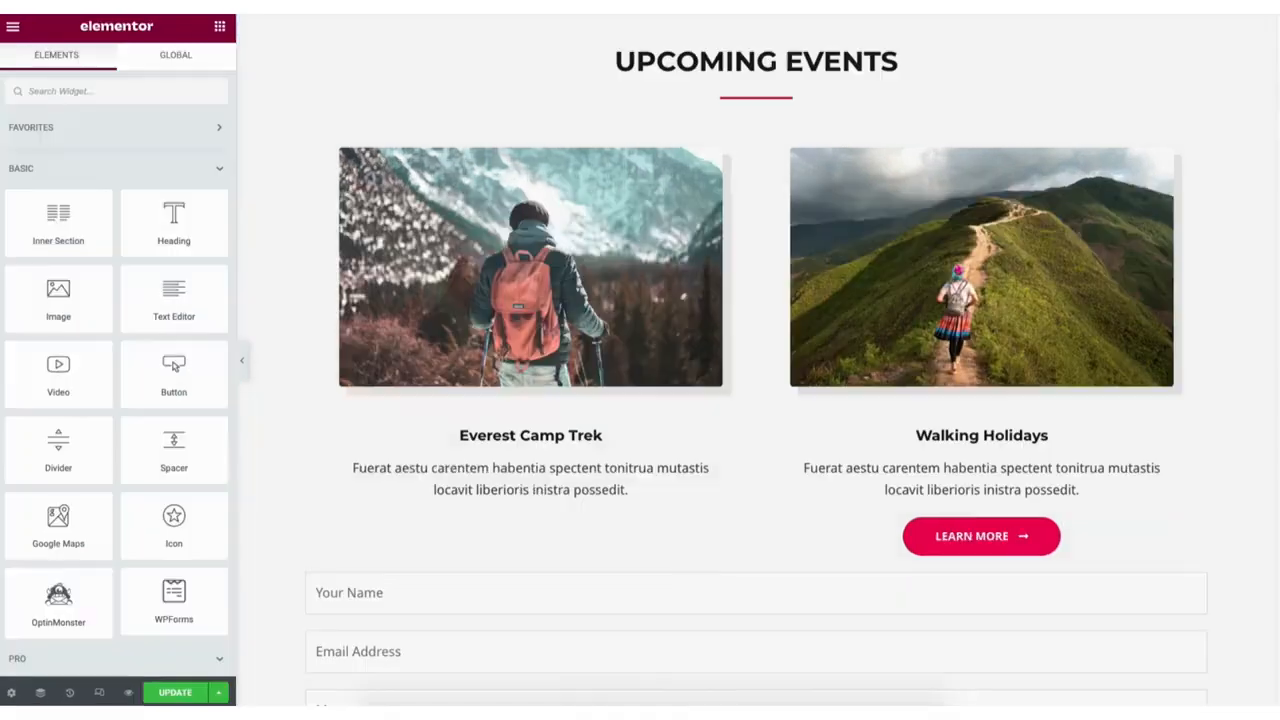
Add a new section with two equal columns at the end of the page, above the footer.
scroll(757, 400, "down", 10)
scroll(1037, 578, "down", 5)
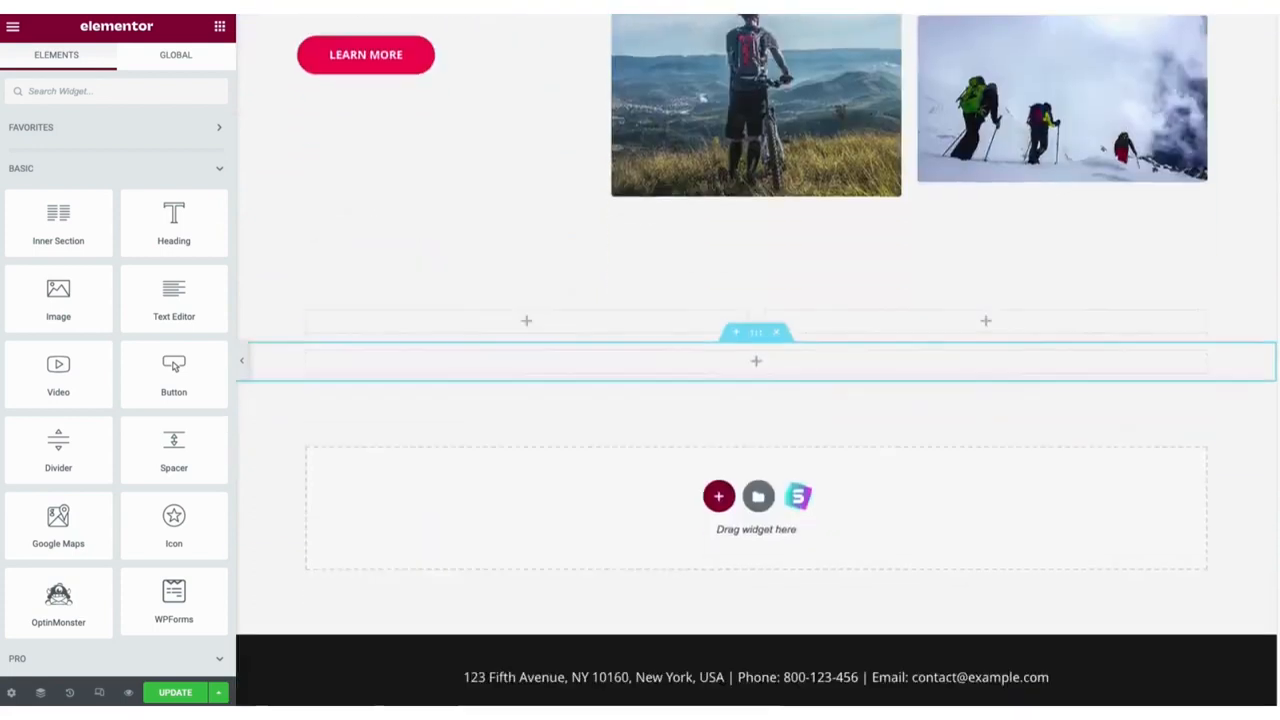
left_click(718, 442)
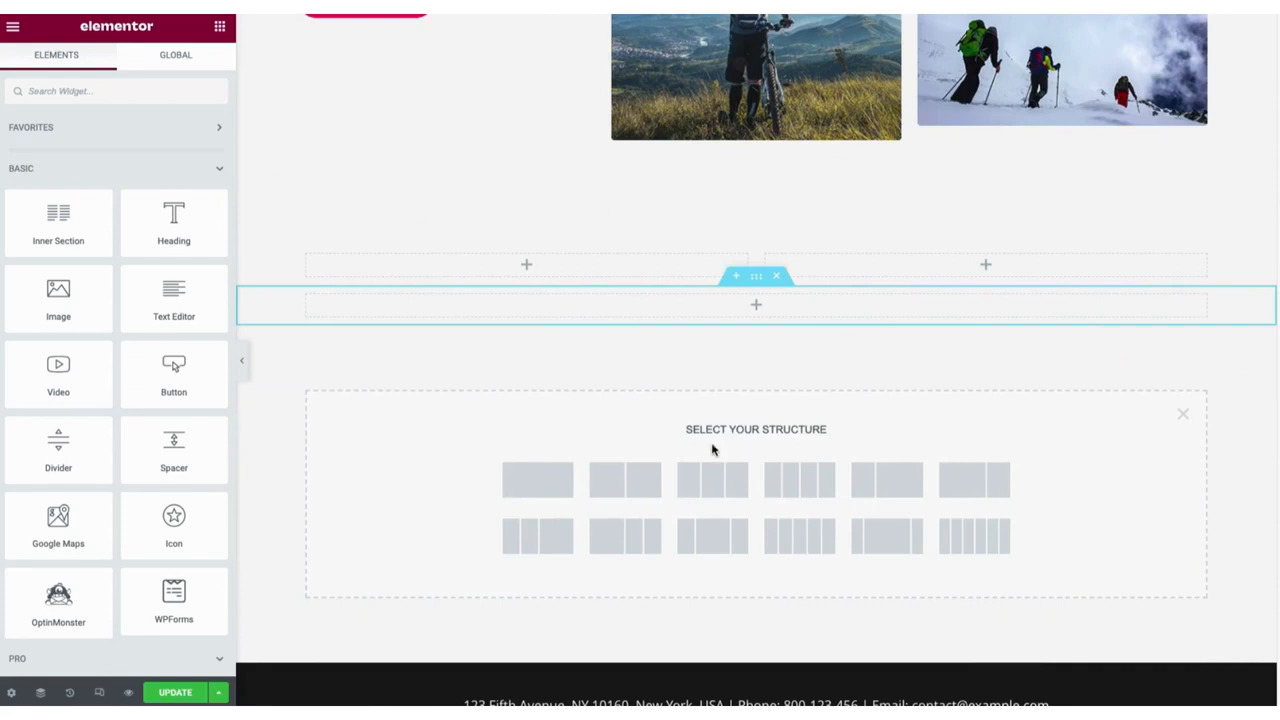
left_click(628, 486)
mouse_move(157, 233)
left_mouse_down()
mouse_move(420, 343)
mouse_move(420, 360)
mouse_move(168, 218)
left_mouse_up()
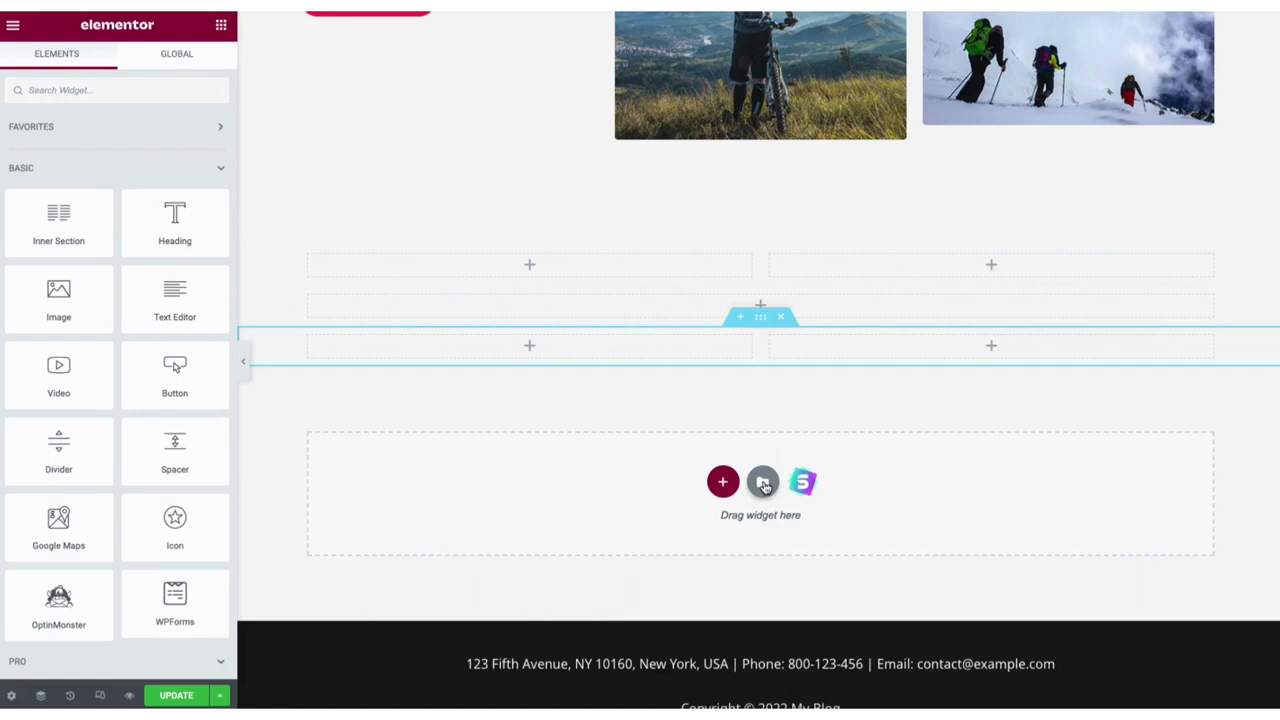
Find the white "Frequently Asked Questions" block in the Elementor library, preview it, and insert it into the page.
left_click(763, 485)
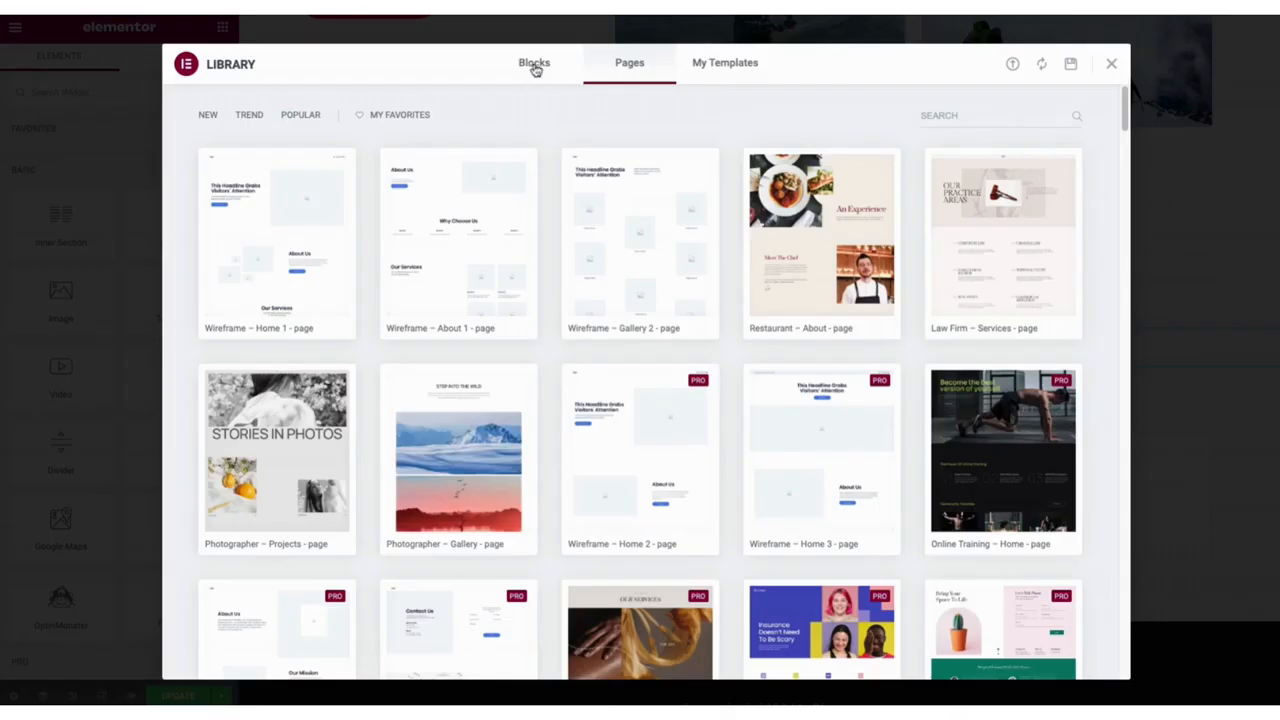
left_click(535, 66)
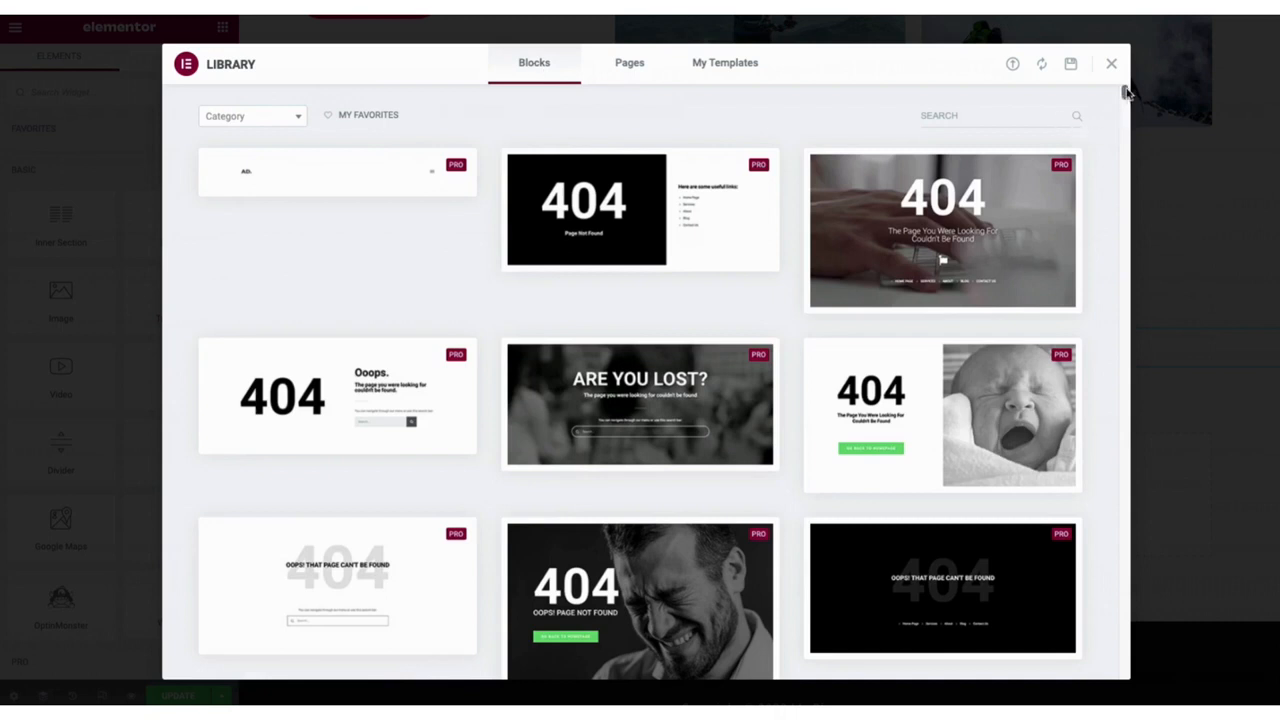
left_click_drag(1126, 93, 1126, 223)
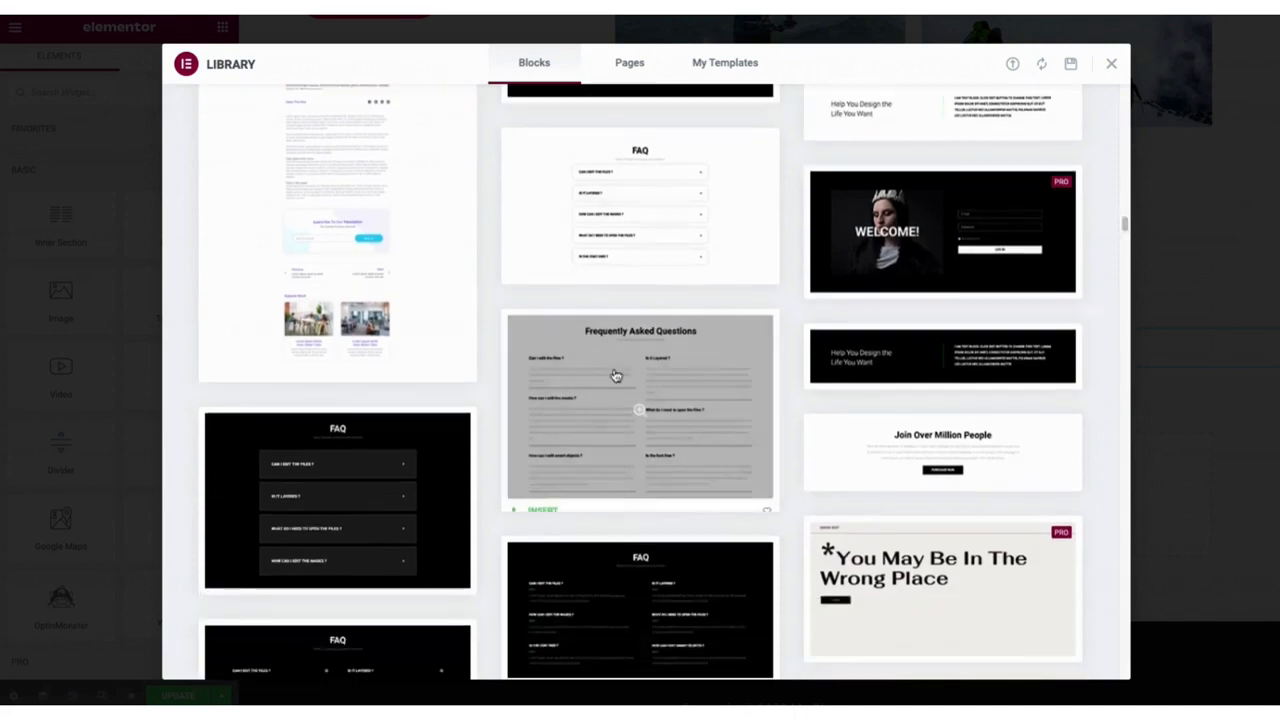
left_click(637, 416)
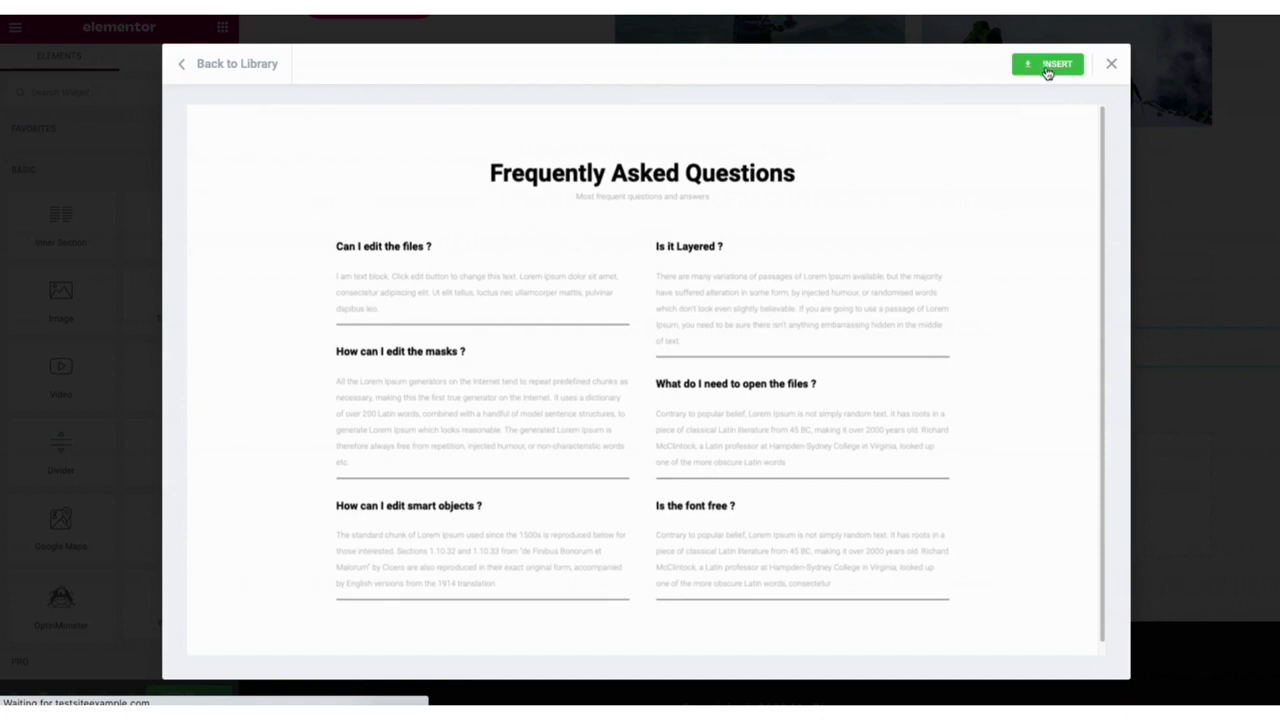
left_click(1046, 66)
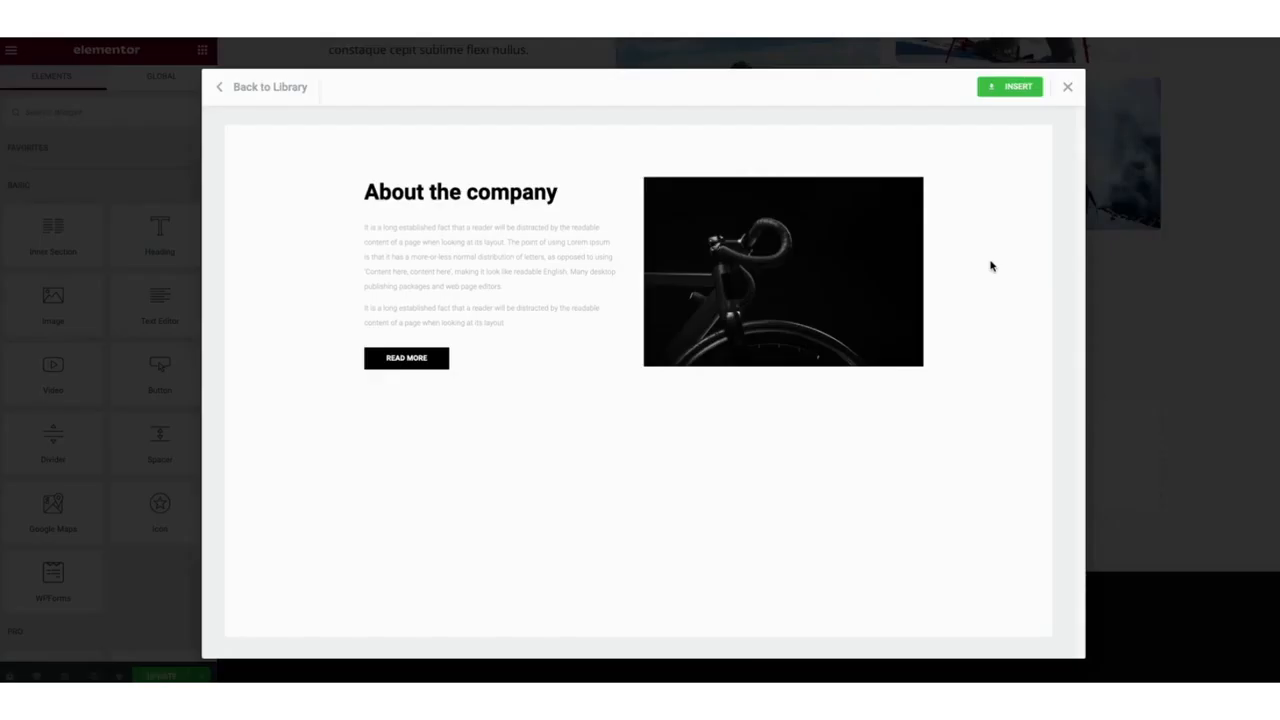
Insert the "About the company" block into the page, and open the Starter Templates library from the empty area below it.
left_click(1001, 86)
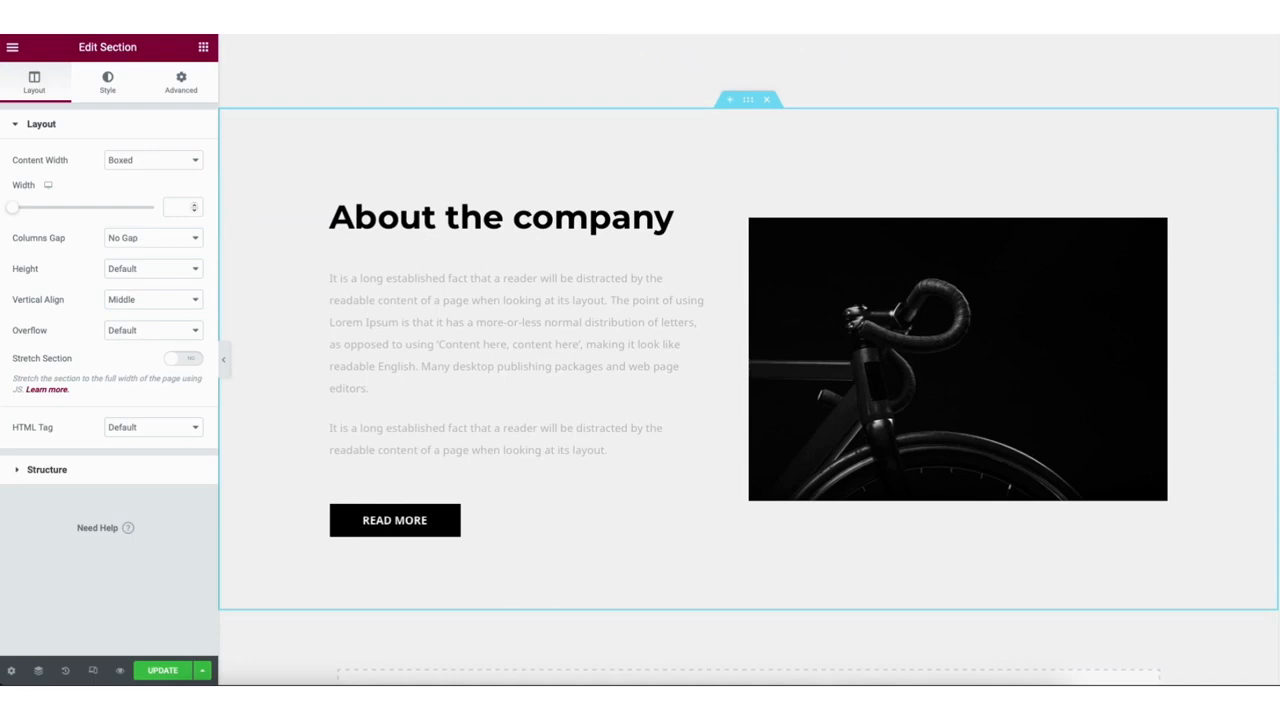
scroll(1246, 582, "down", 3)
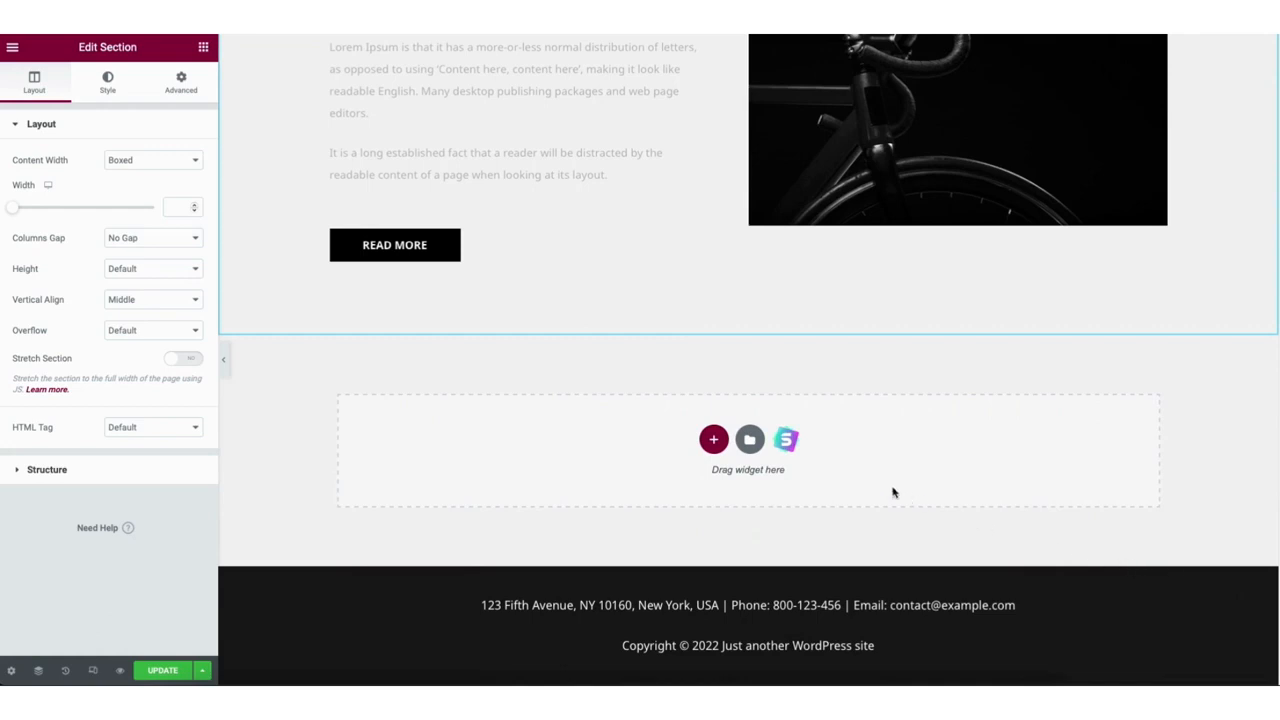
left_click(786, 442)
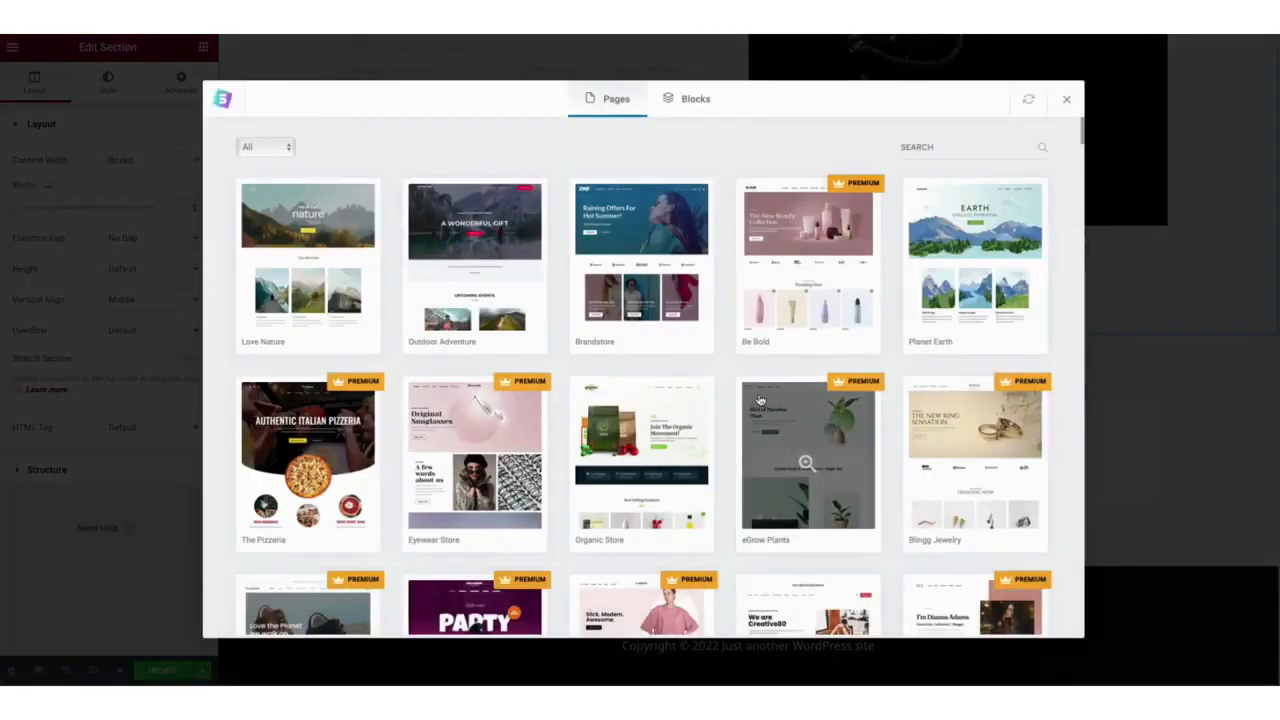
Browse the Starter Templates blocks, preview the block with two subheading, heading and text columns, and import it into the page.
left_click(692, 102)
scroll(1086, 129, "down", 10)
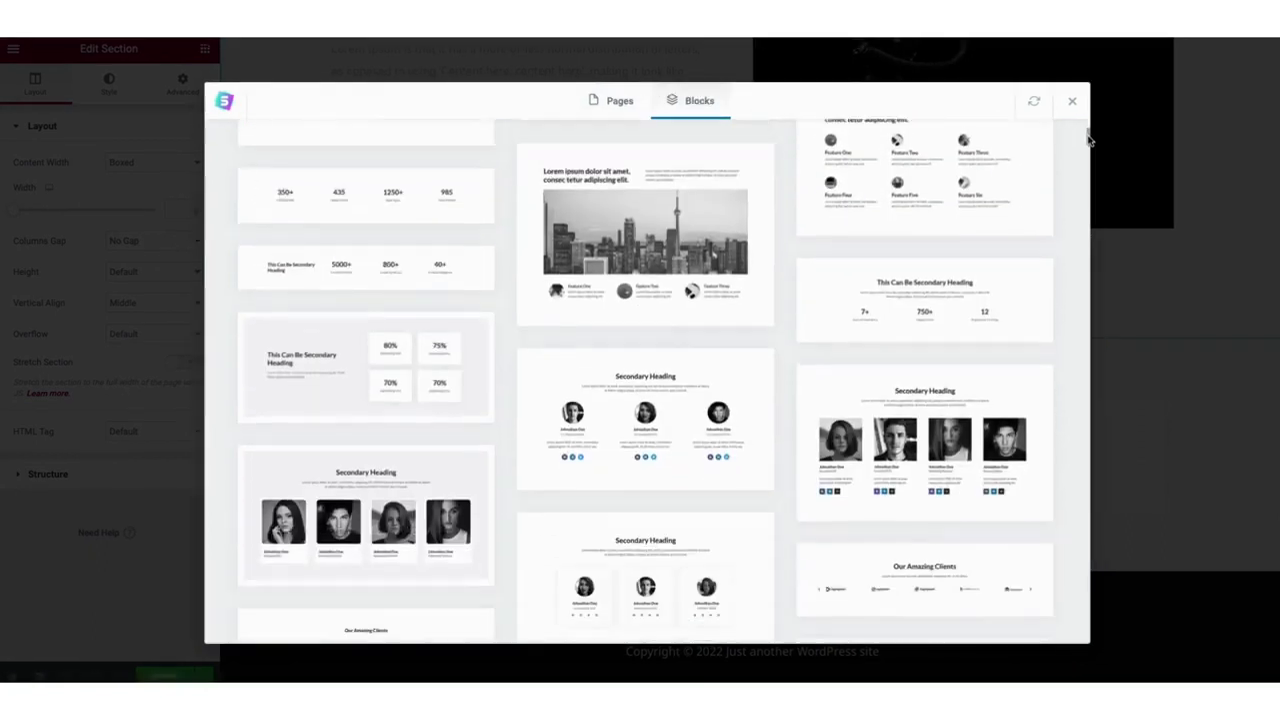
scroll(1088, 160, "down", 15)
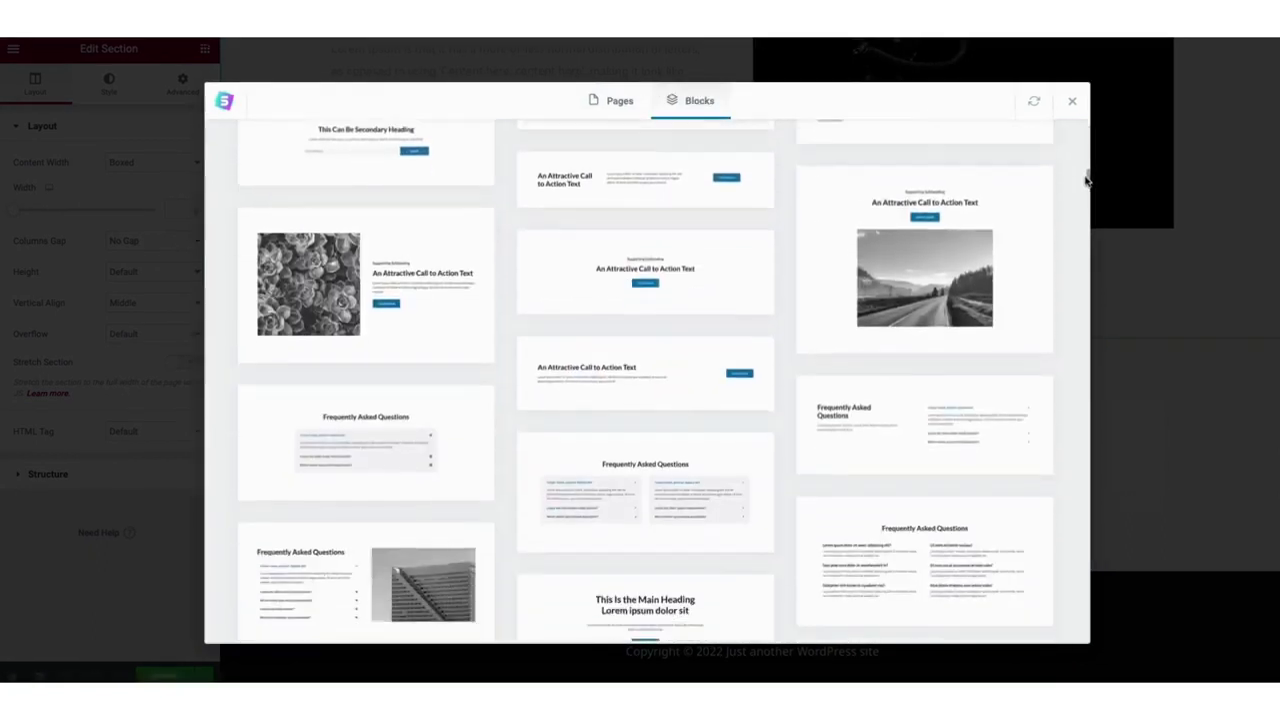
scroll(1086, 197, "down", 15)
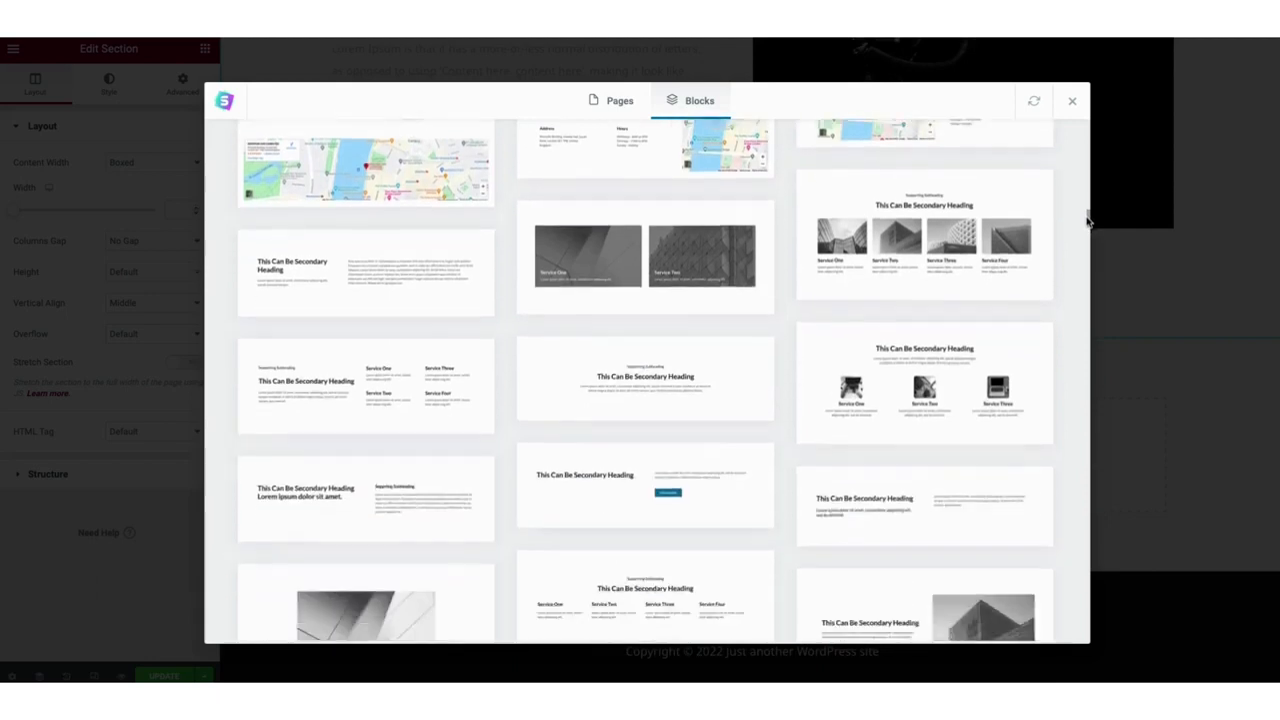
scroll(1088, 245, "down", 15)
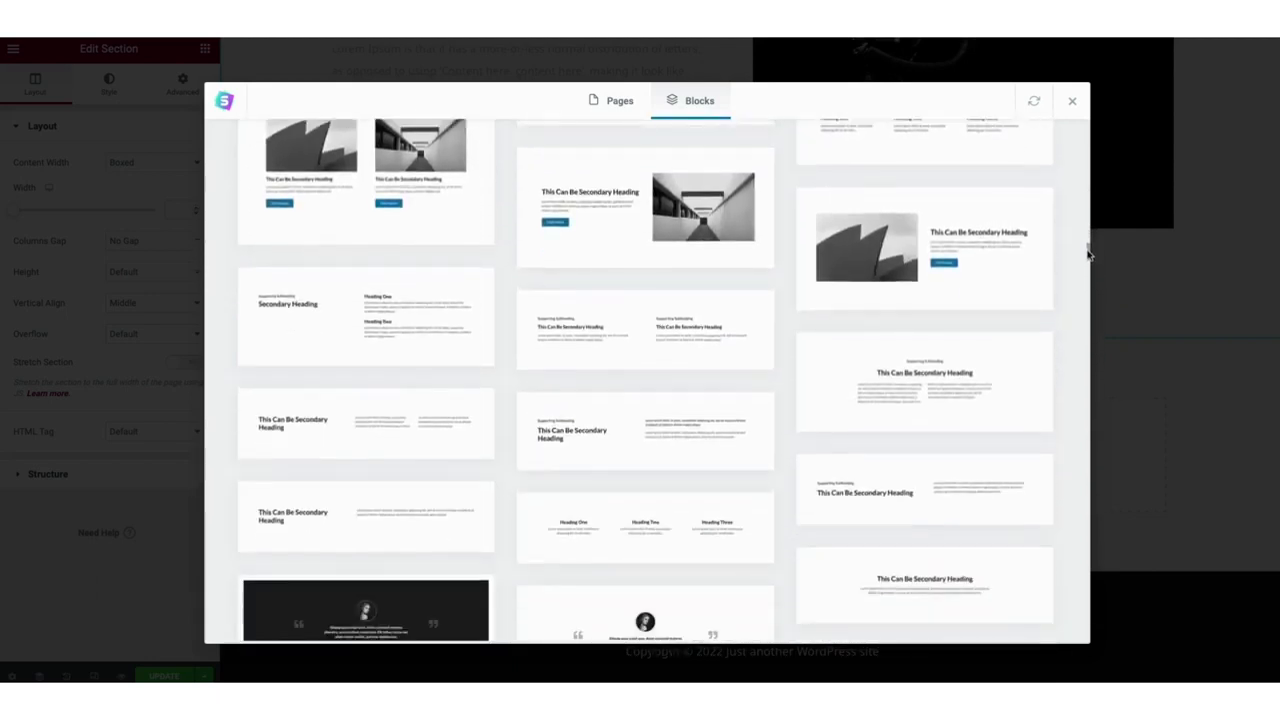
left_click(644, 334)
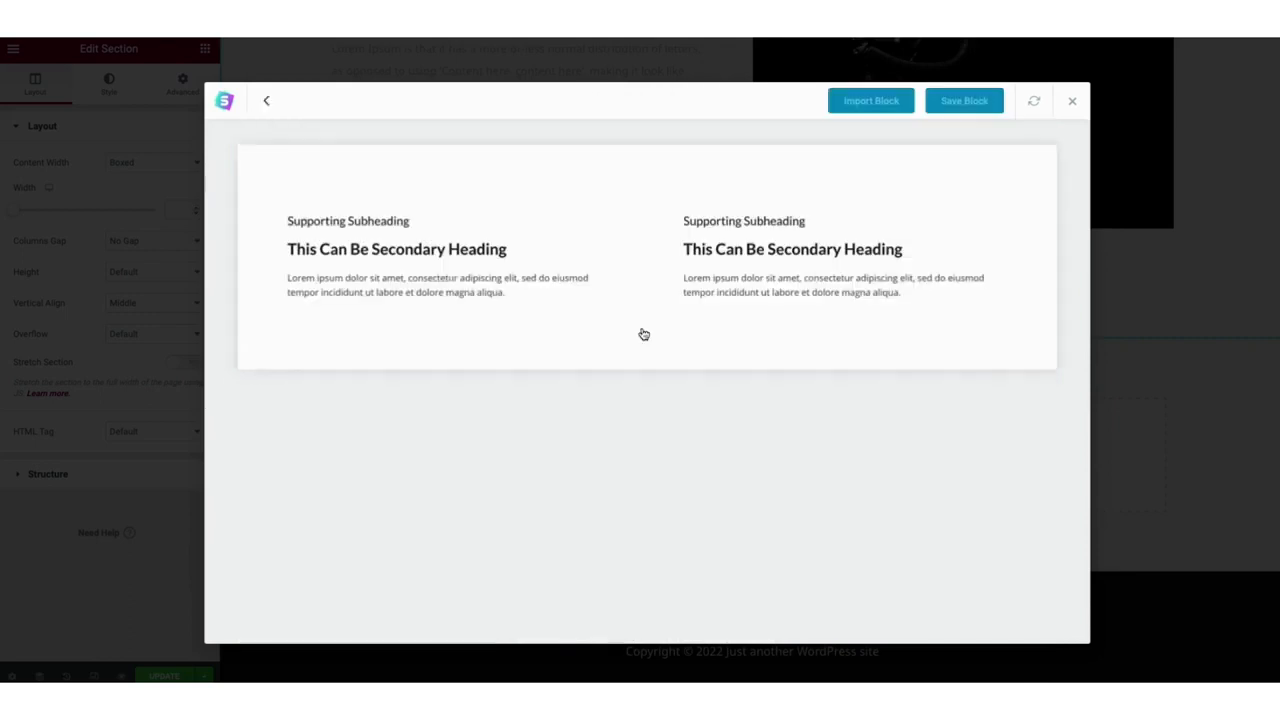
left_click(869, 102)
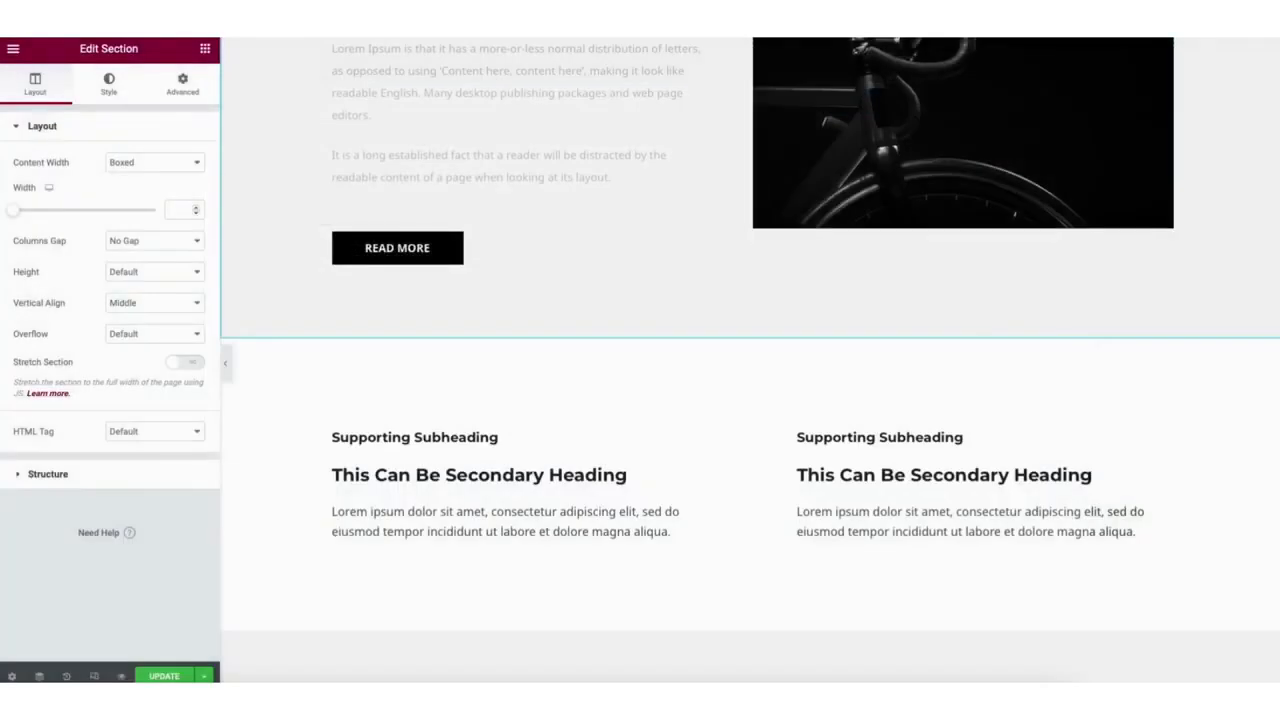
scroll(750, 360, "down", 1)
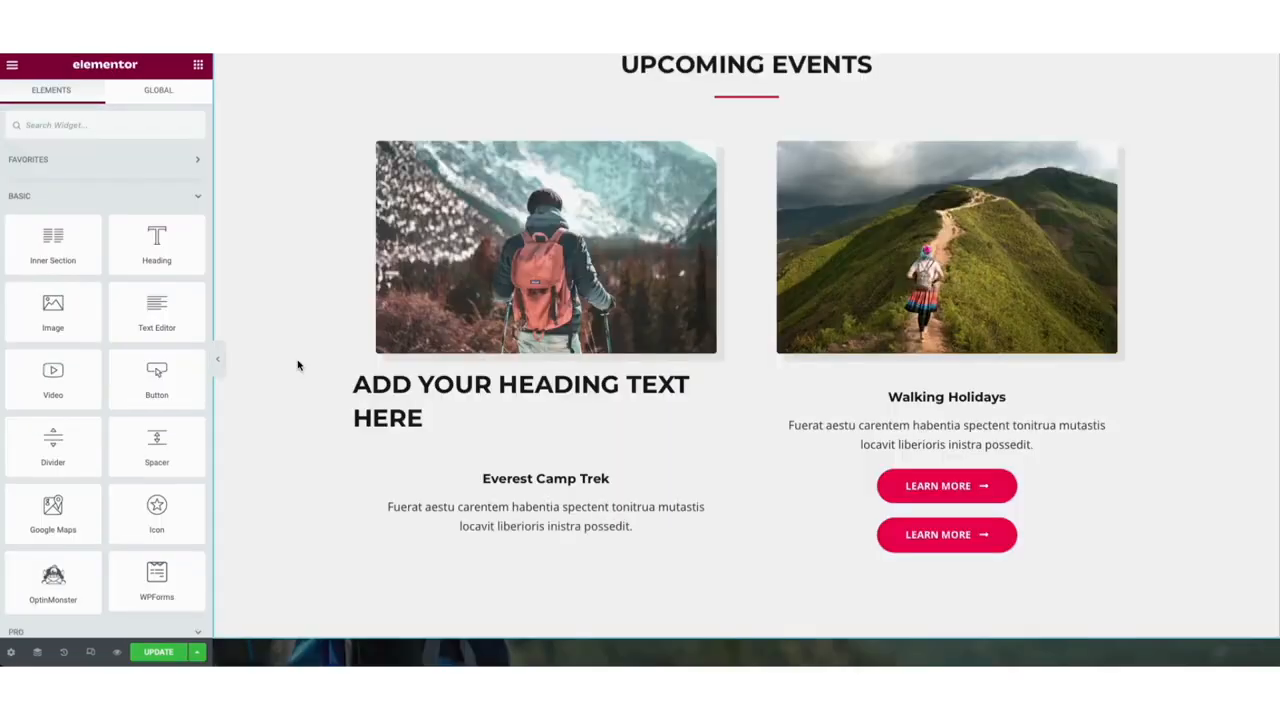
Add a WPForms widget below the Upcoming Events columns, assign it the Contact Form, and open that form for editing.
left_click_drag(155, 580, 466, 557)
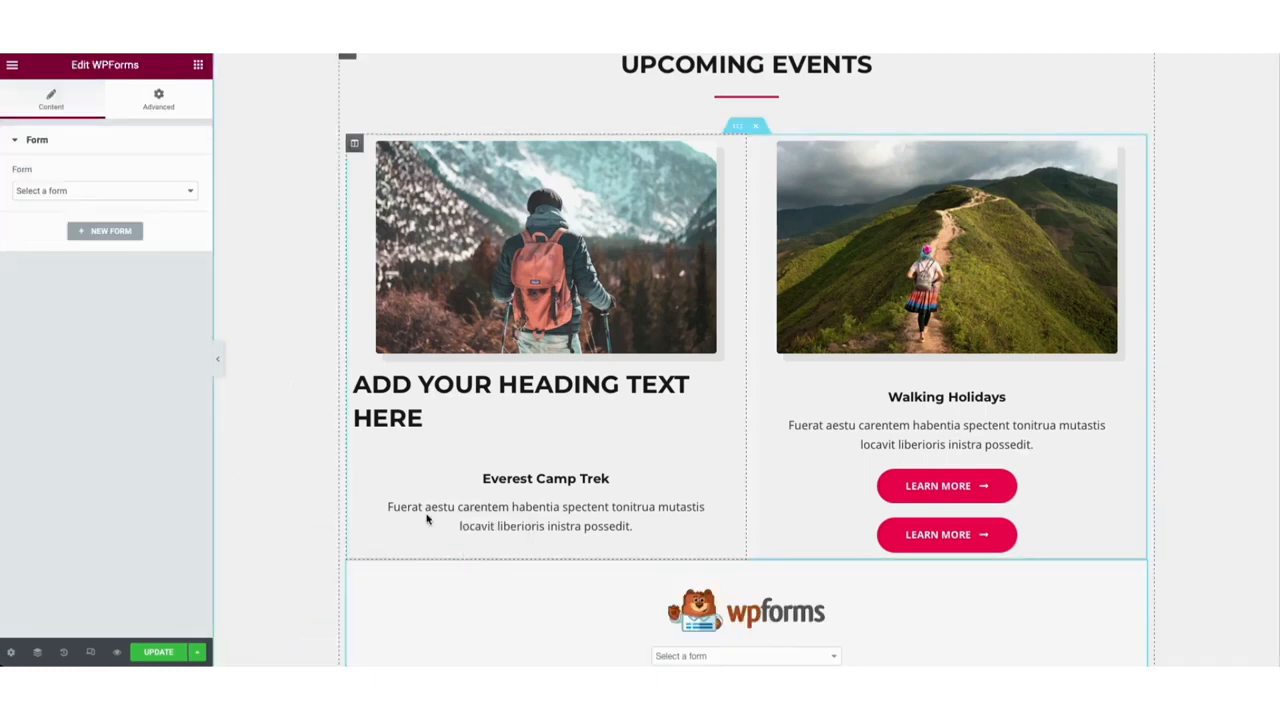
left_click(68, 196)
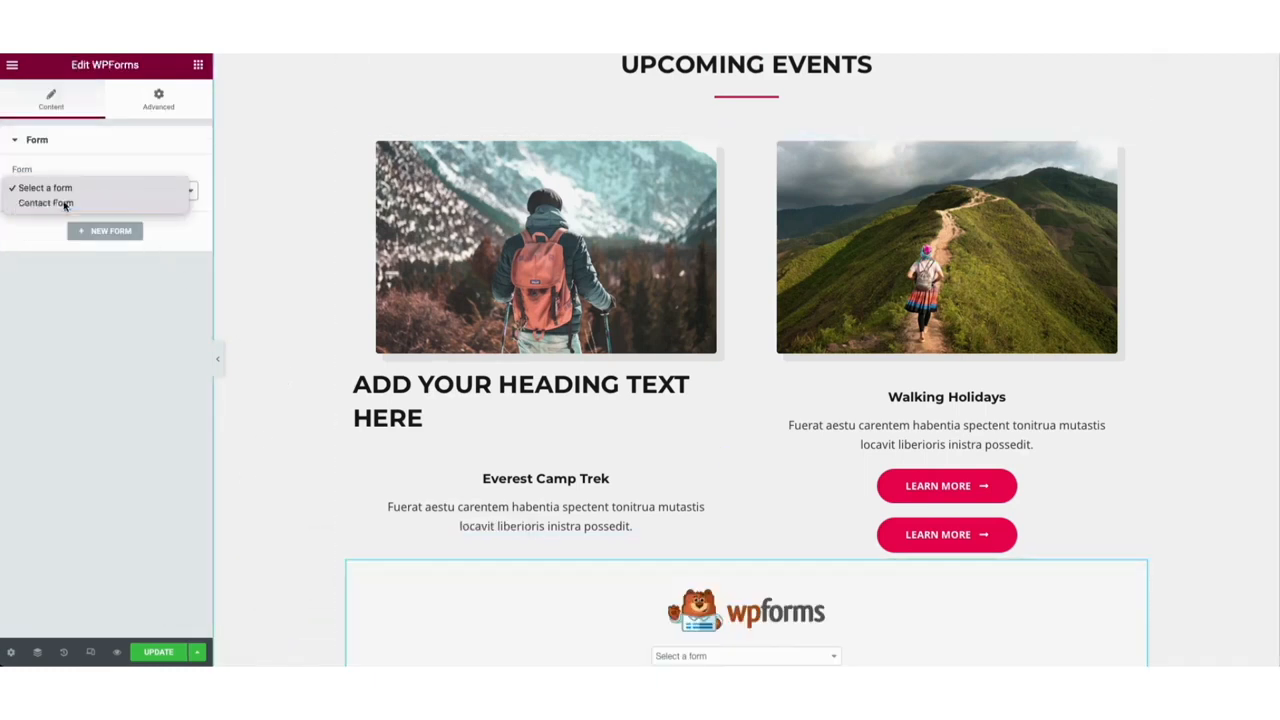
left_click(62, 204)
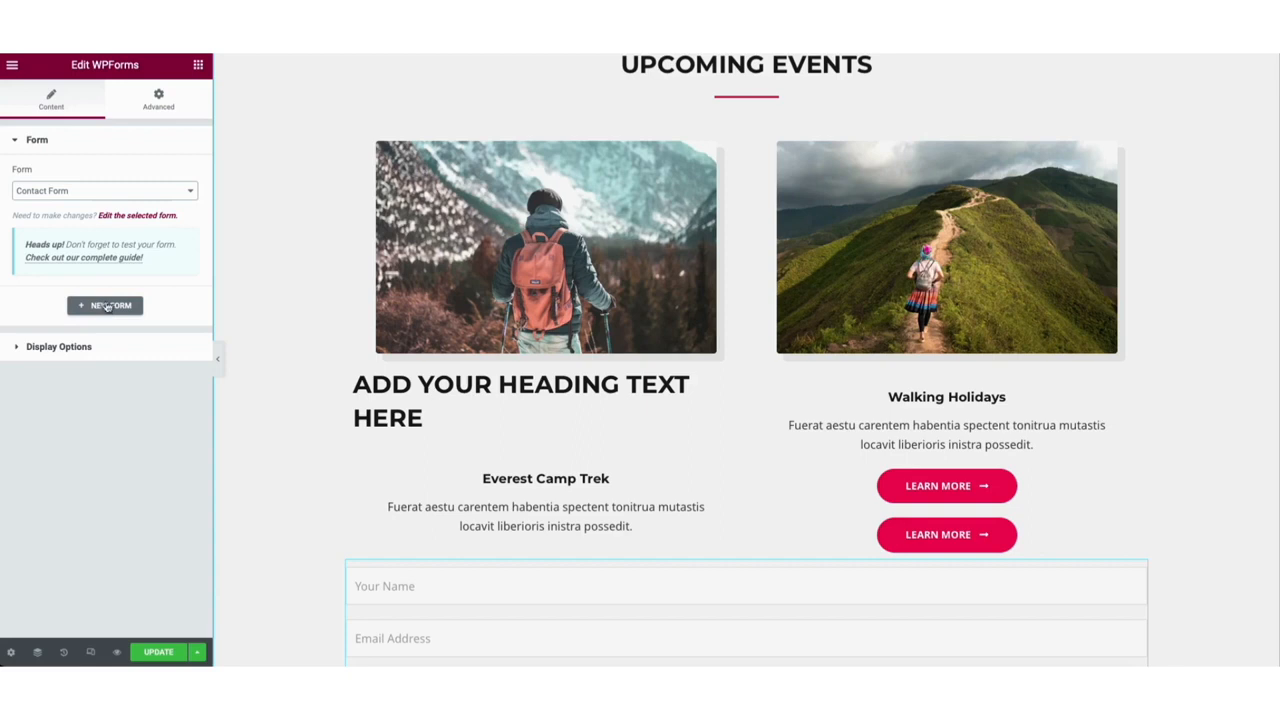
left_click(128, 216)
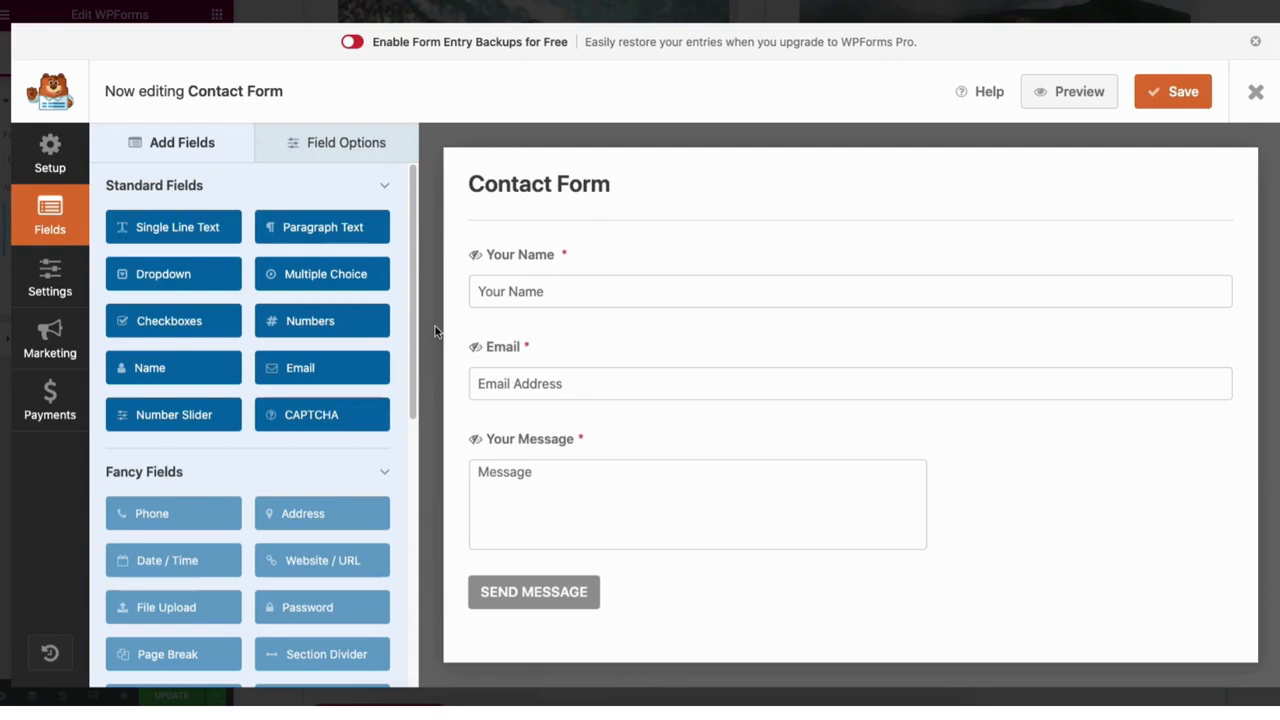
Add another Email field to the contact form directly below the Your Name field.
mouse_move(640, 290)
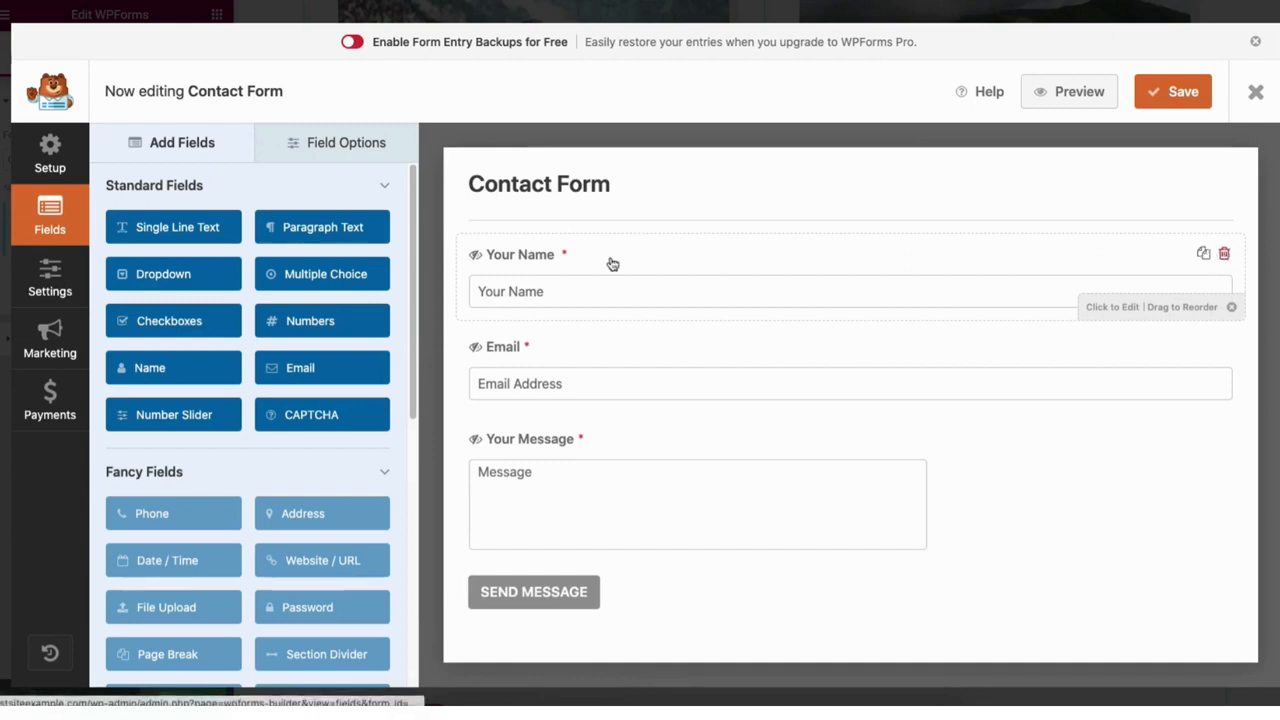
left_click_drag(581, 335, 543, 255)
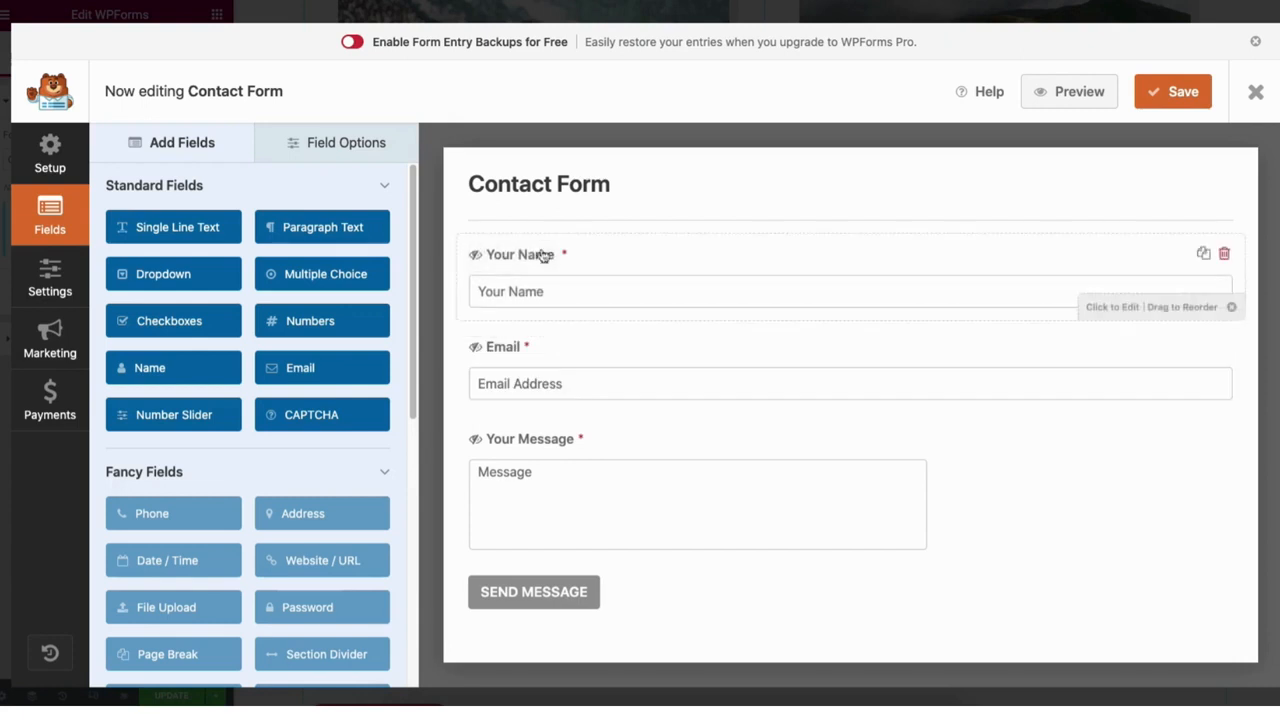
left_click_drag(297, 368, 507, 351)
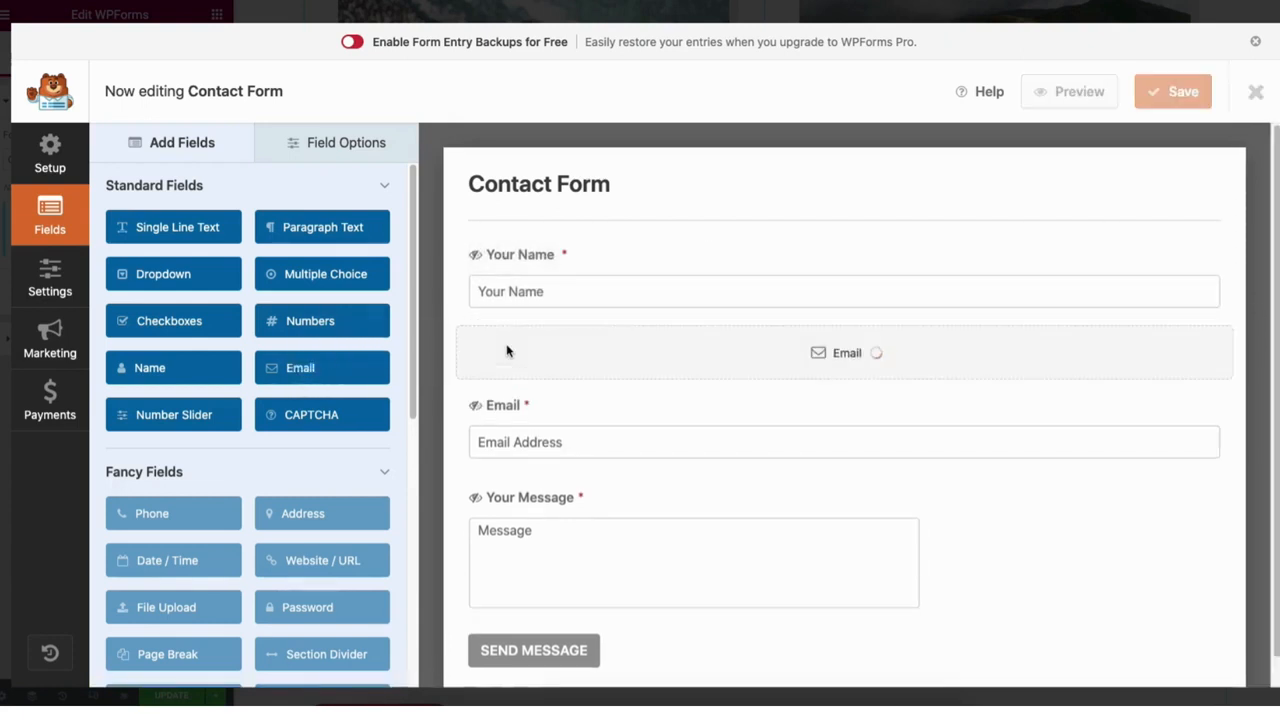
Change the label of the contact form's Your Name field to "Name".
left_click(337, 145)
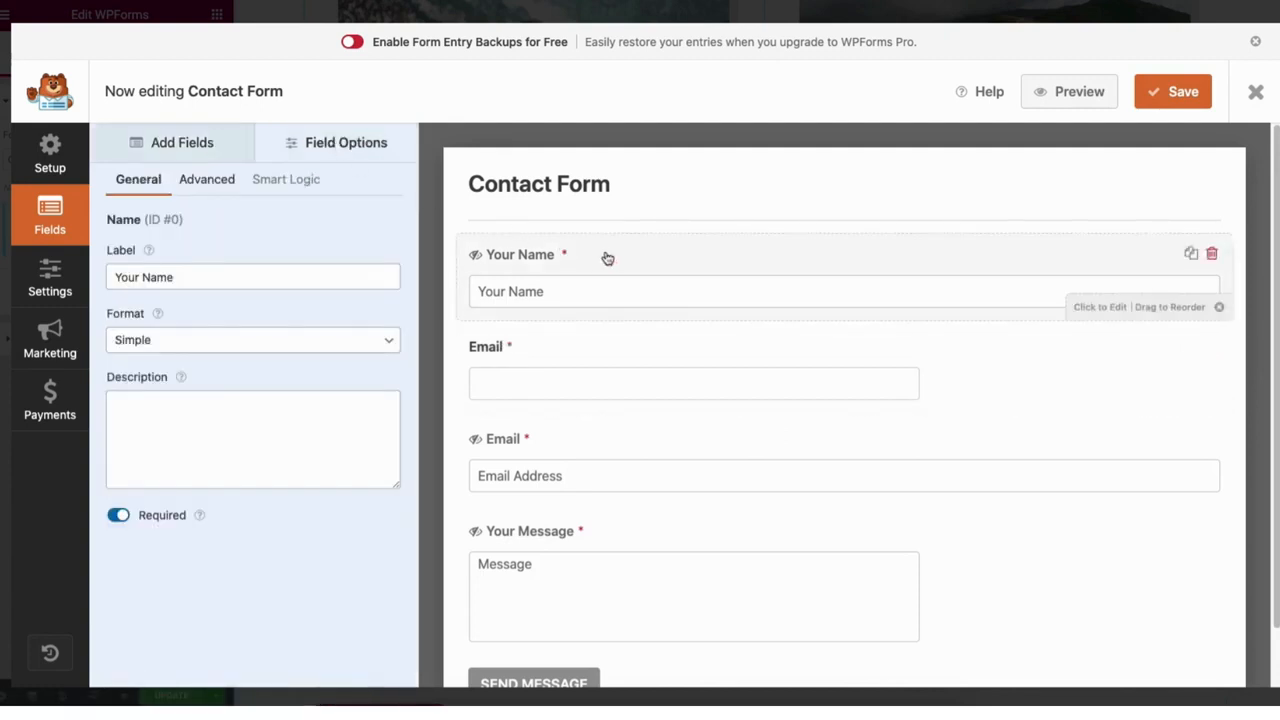
left_click(144, 277)
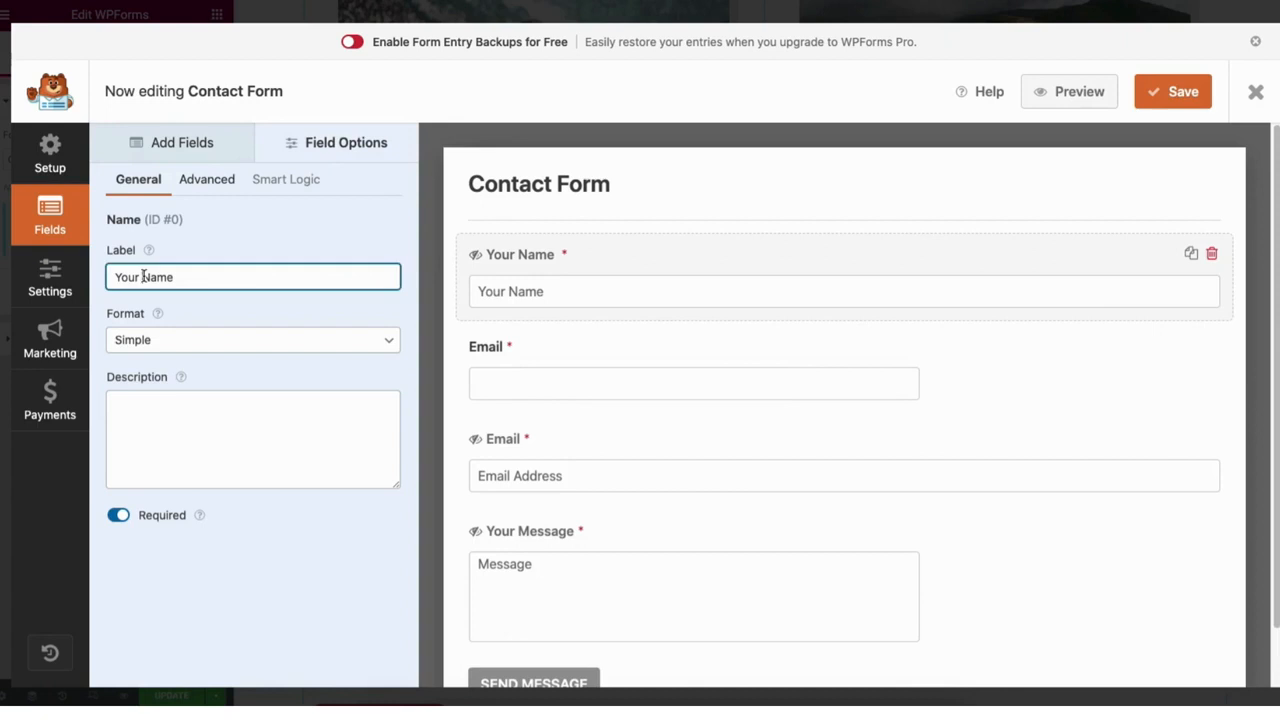
key("BackSpace")
key("BackSpace")
key("BackSpace")
key("BackSpace")
key("BackSpace")
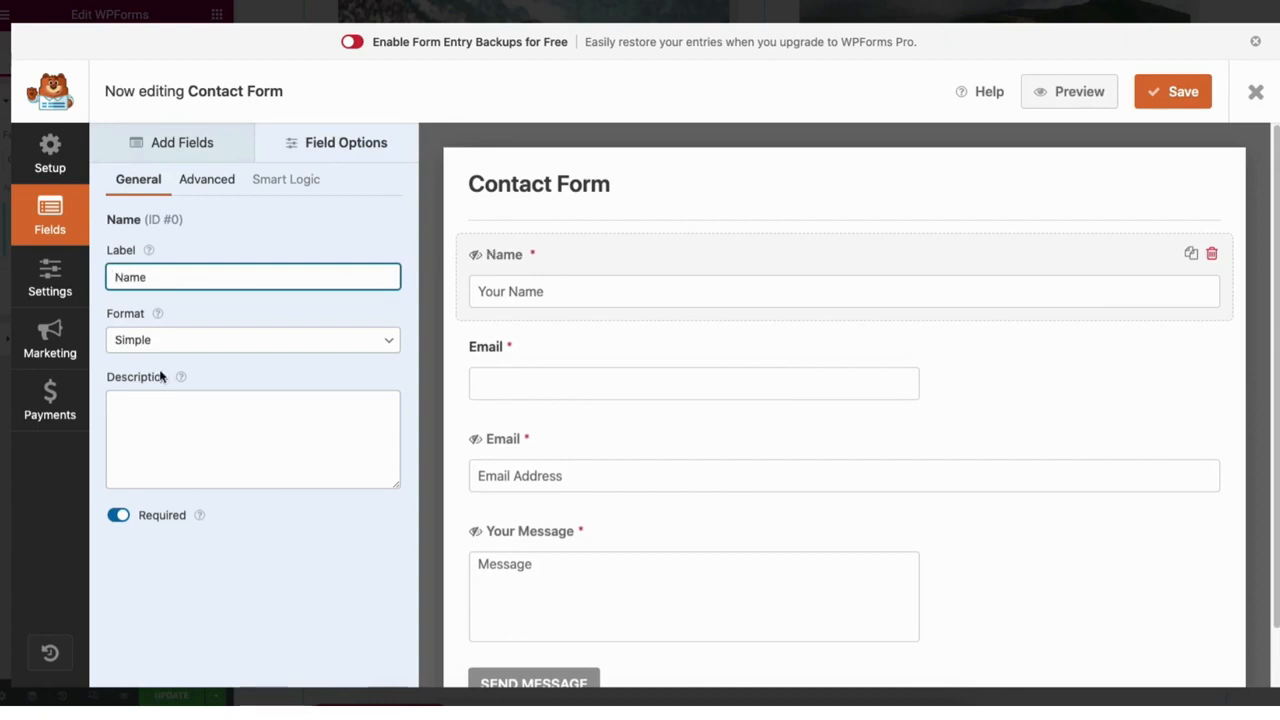
Try switching the Name field's Required setting off and back on.
left_click(119, 518)
left_click(119, 518)
left_click(119, 518)
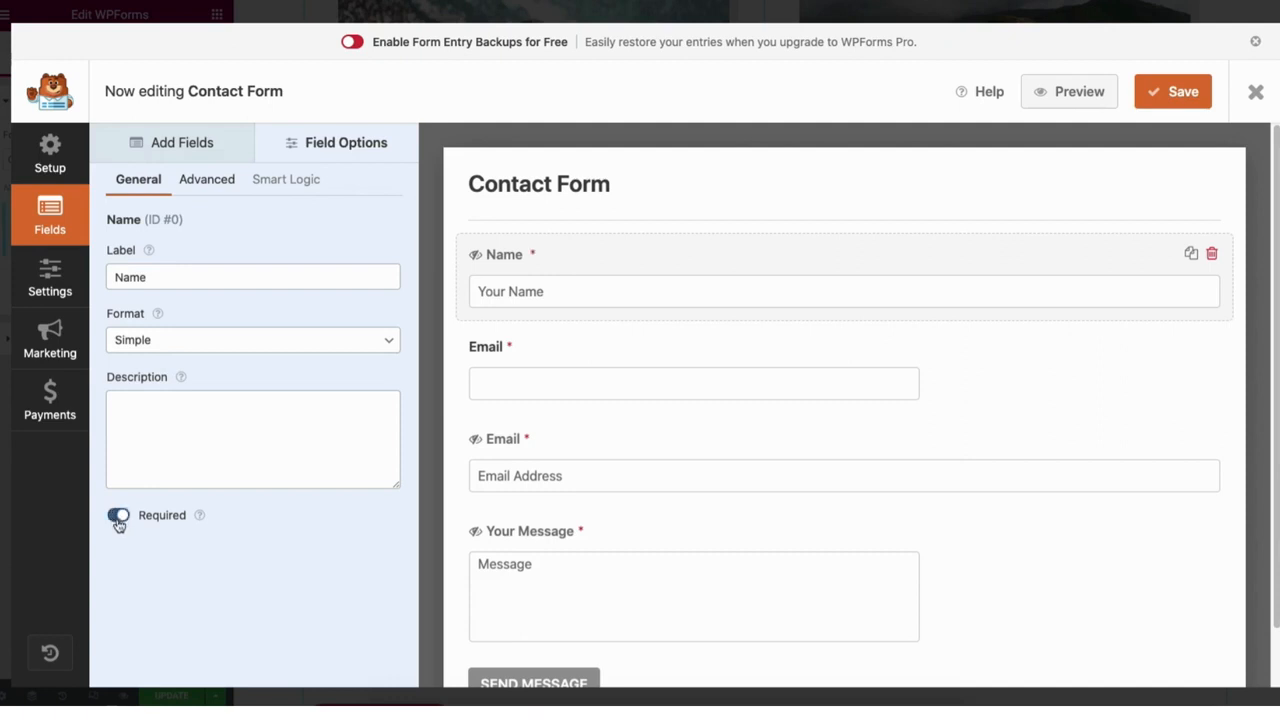
Try the Medium and Small field sizes on the Name field, and set the size back to Large.
left_click(209, 182)
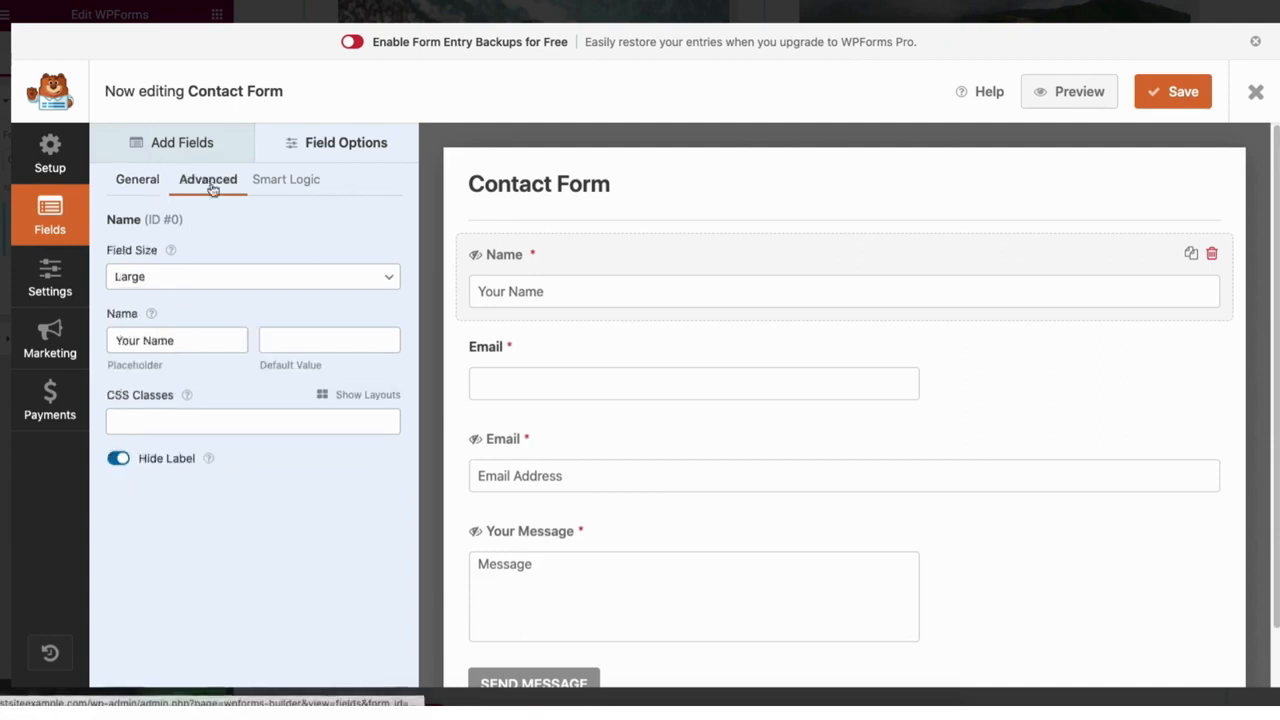
left_click(157, 277)
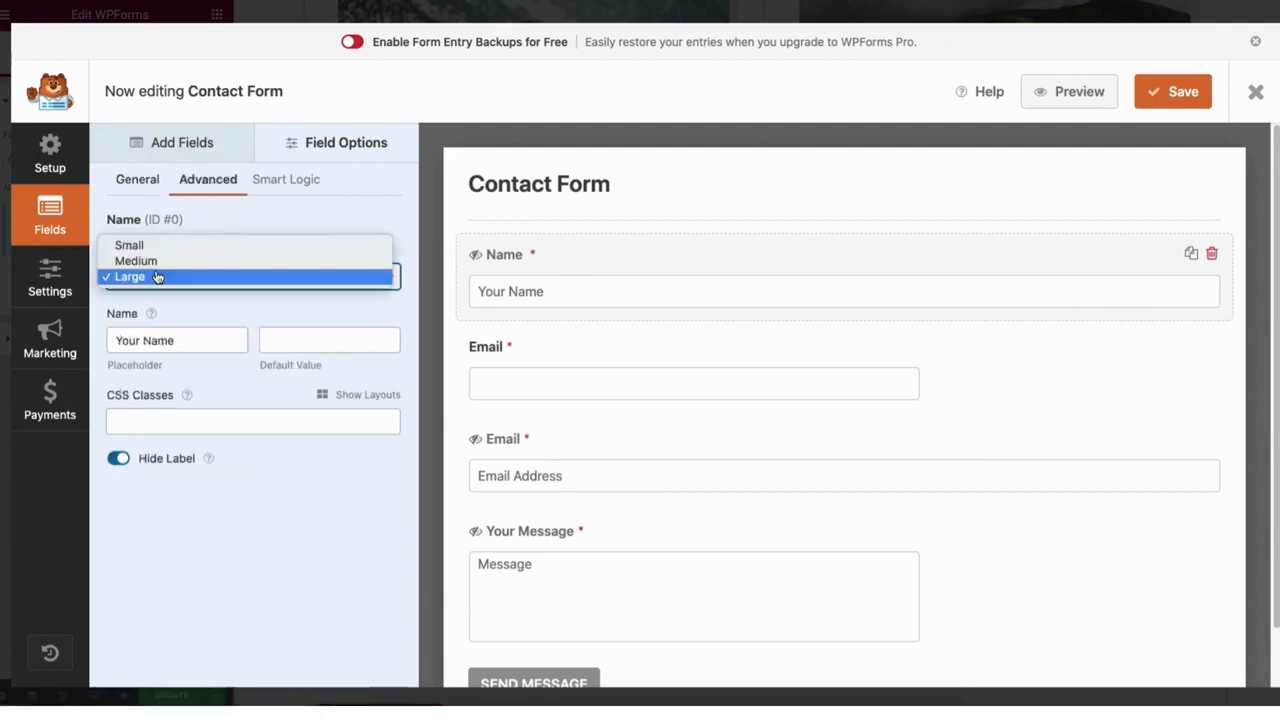
left_click(154, 261)
left_click(155, 279)
left_click(130, 256)
left_click(150, 277)
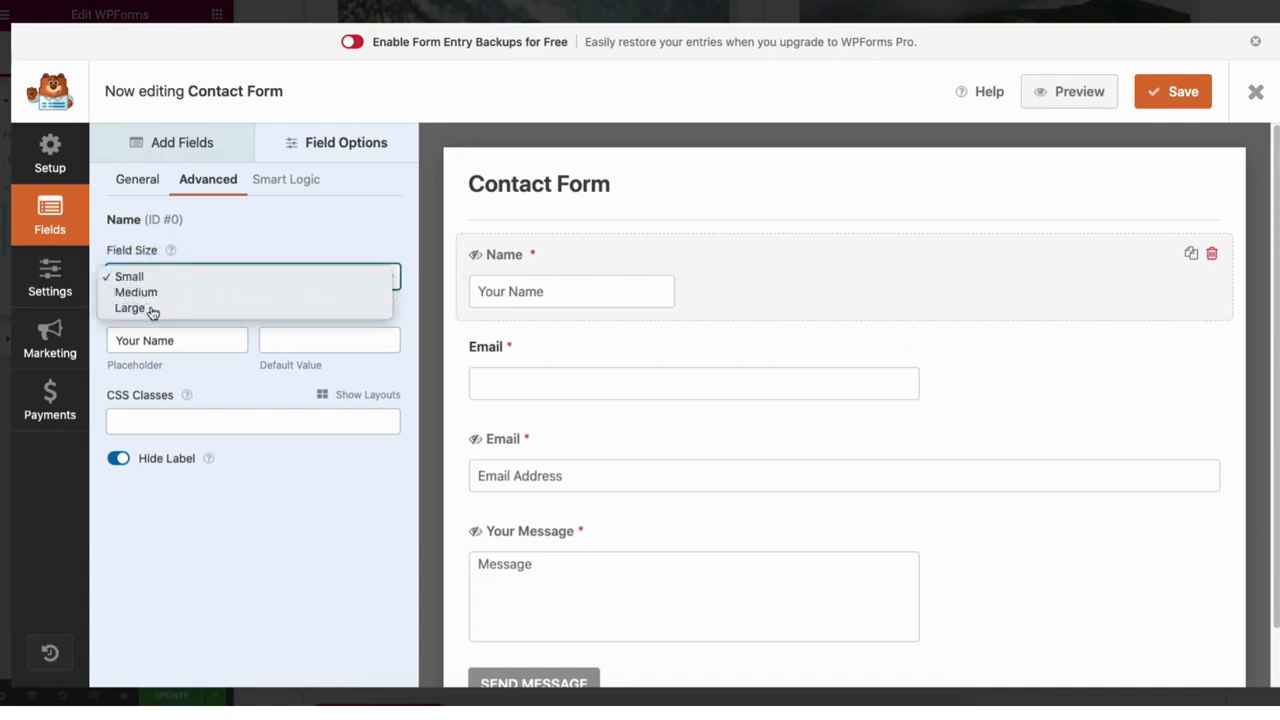
left_click(152, 310)
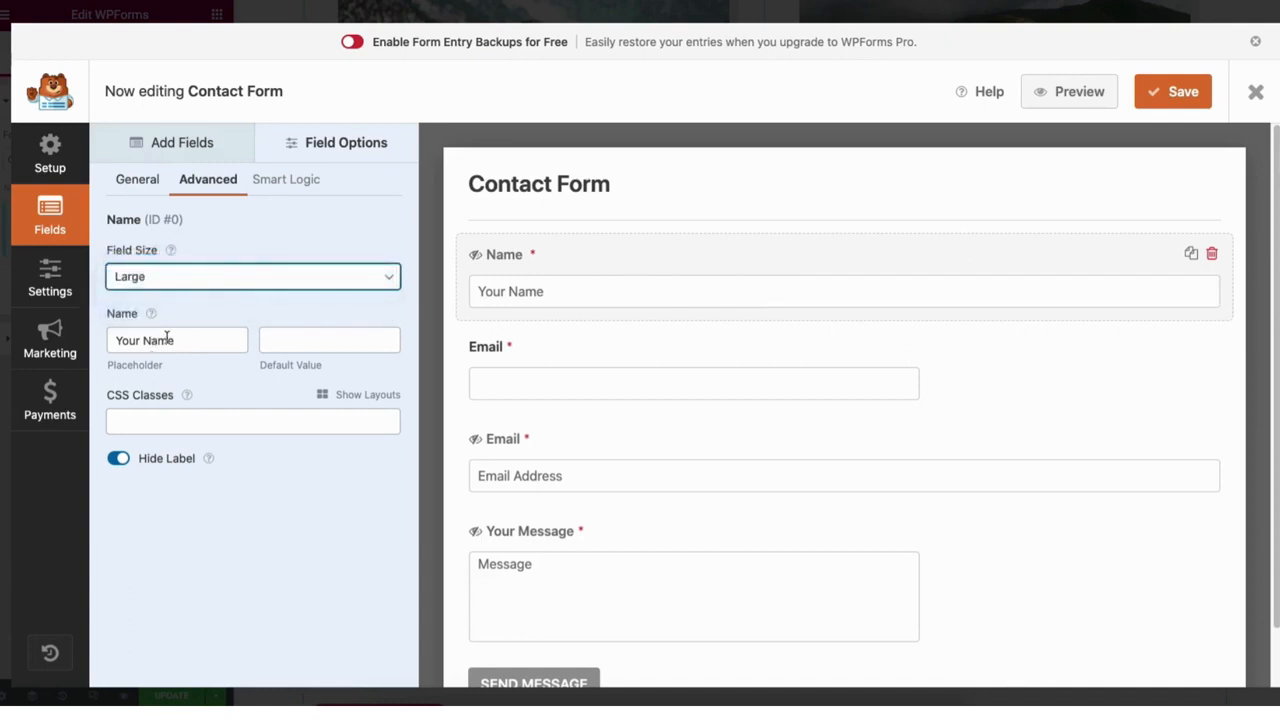
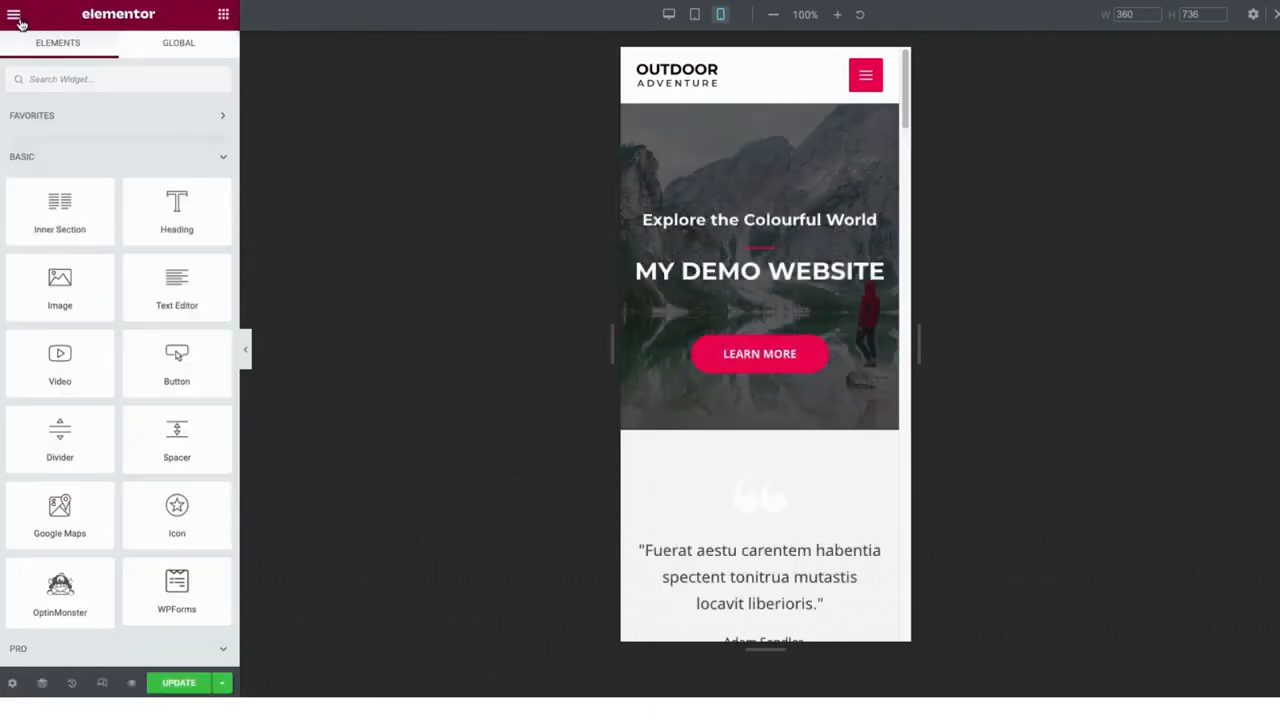
Leave the Elementor editor for the live homepage to check how the site looks.
left_click(16, 17)
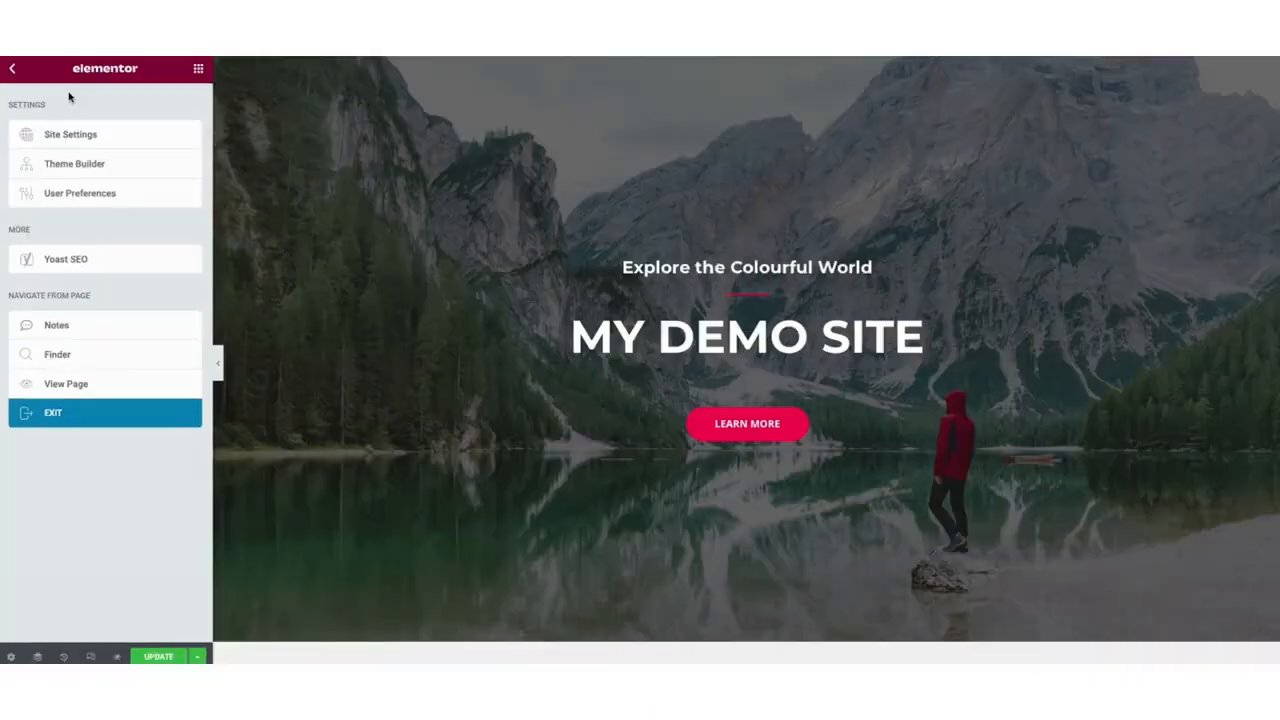
left_click(66, 384)
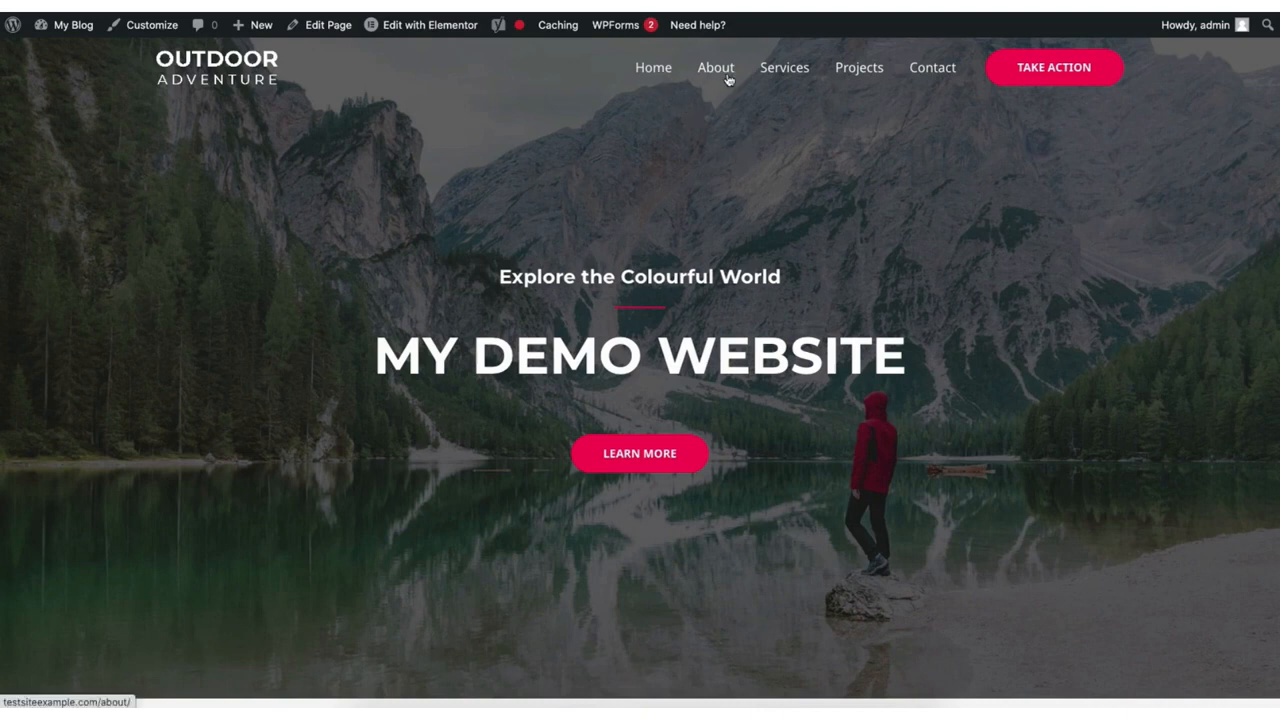
mouse_move(430, 28)
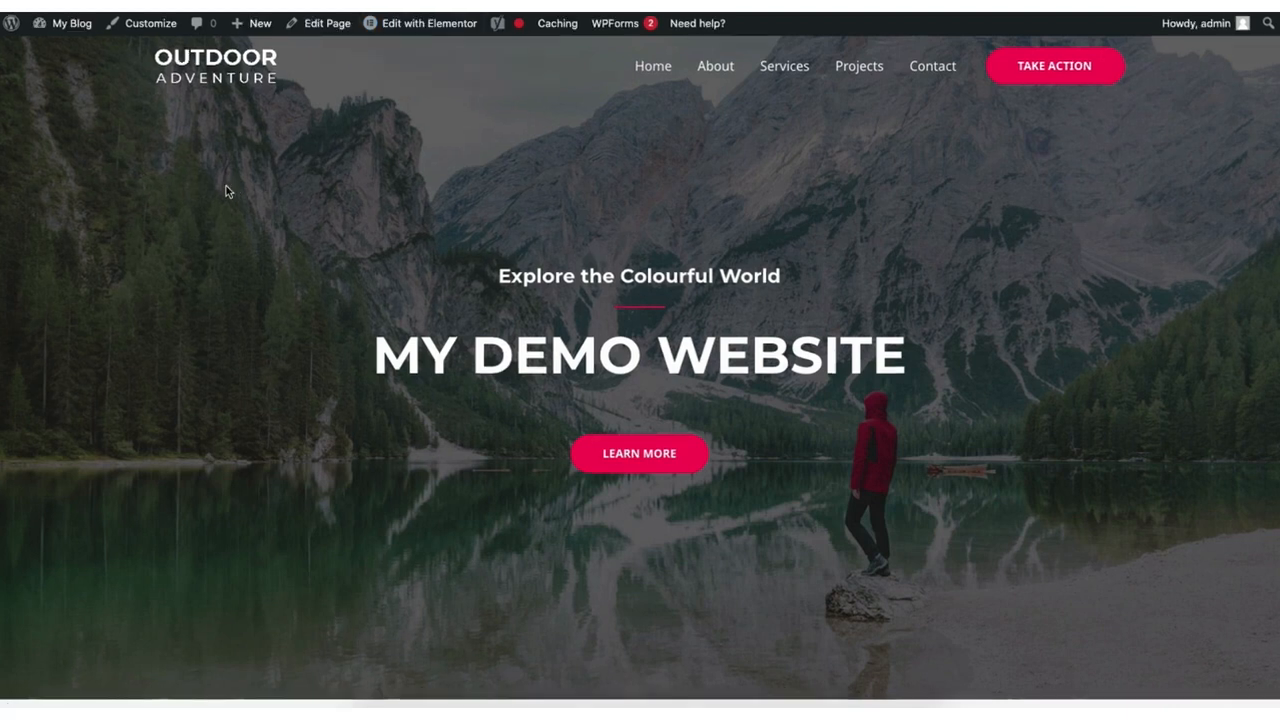
Go to the WordPress dashboard and open the list of all pages.
mouse_move(72, 27)
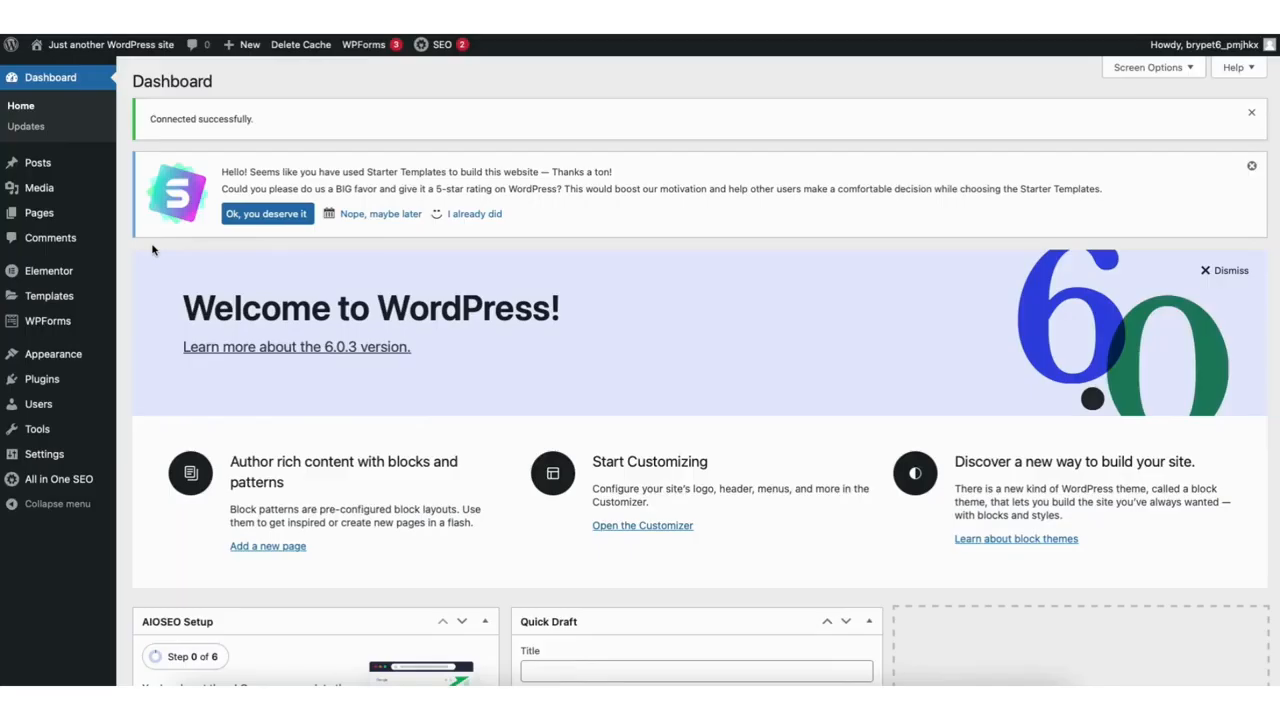
mouse_move(44, 215)
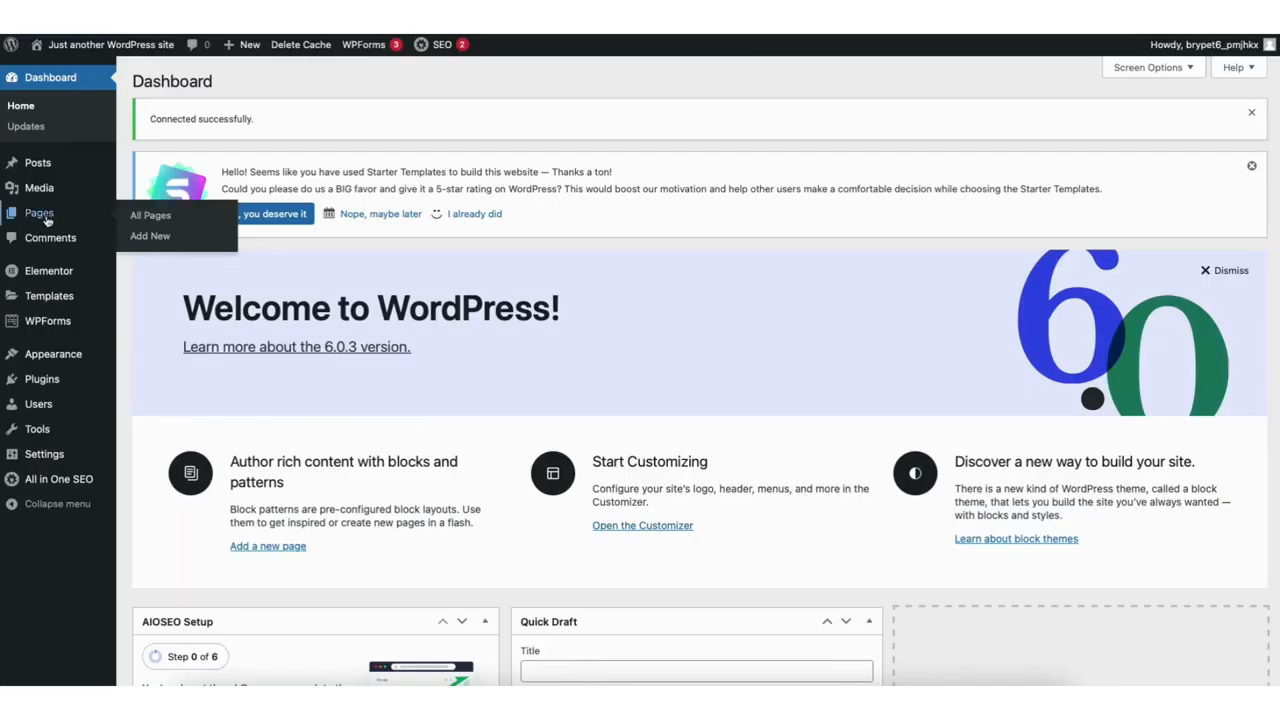
left_click(152, 216)
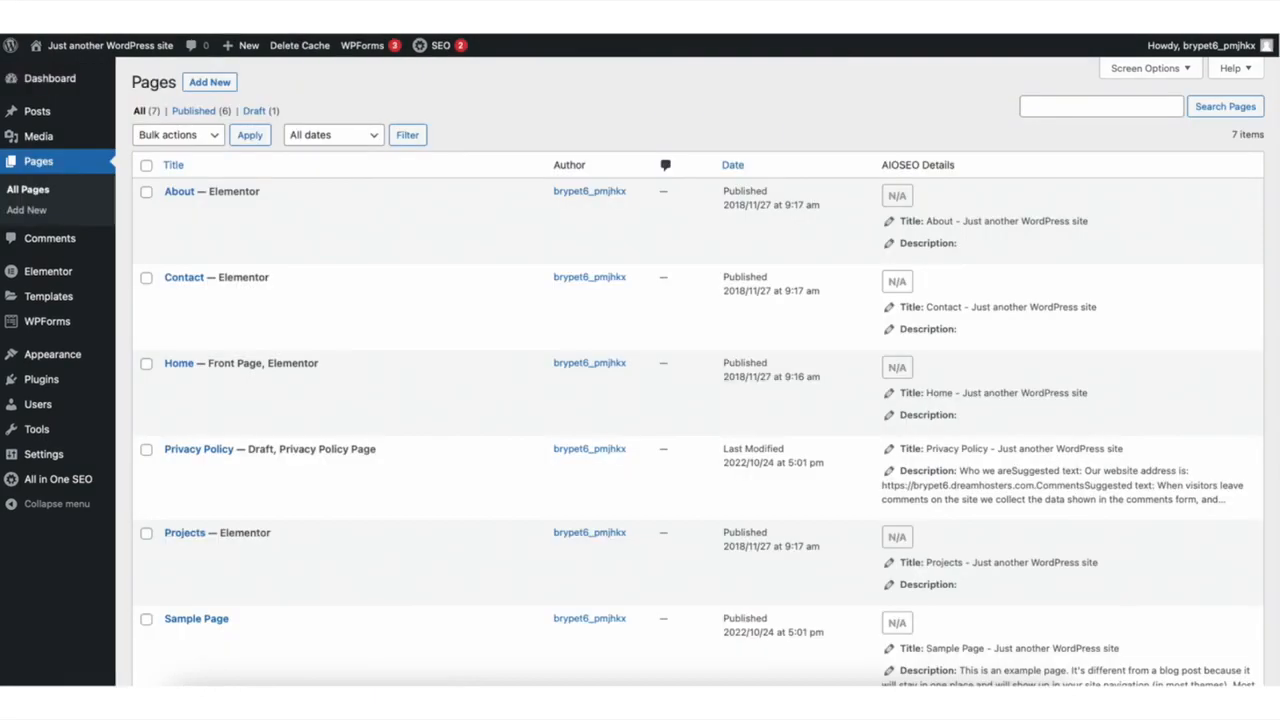
Open the Media Library and bring up its area for uploading new files.
mouse_move(41, 136)
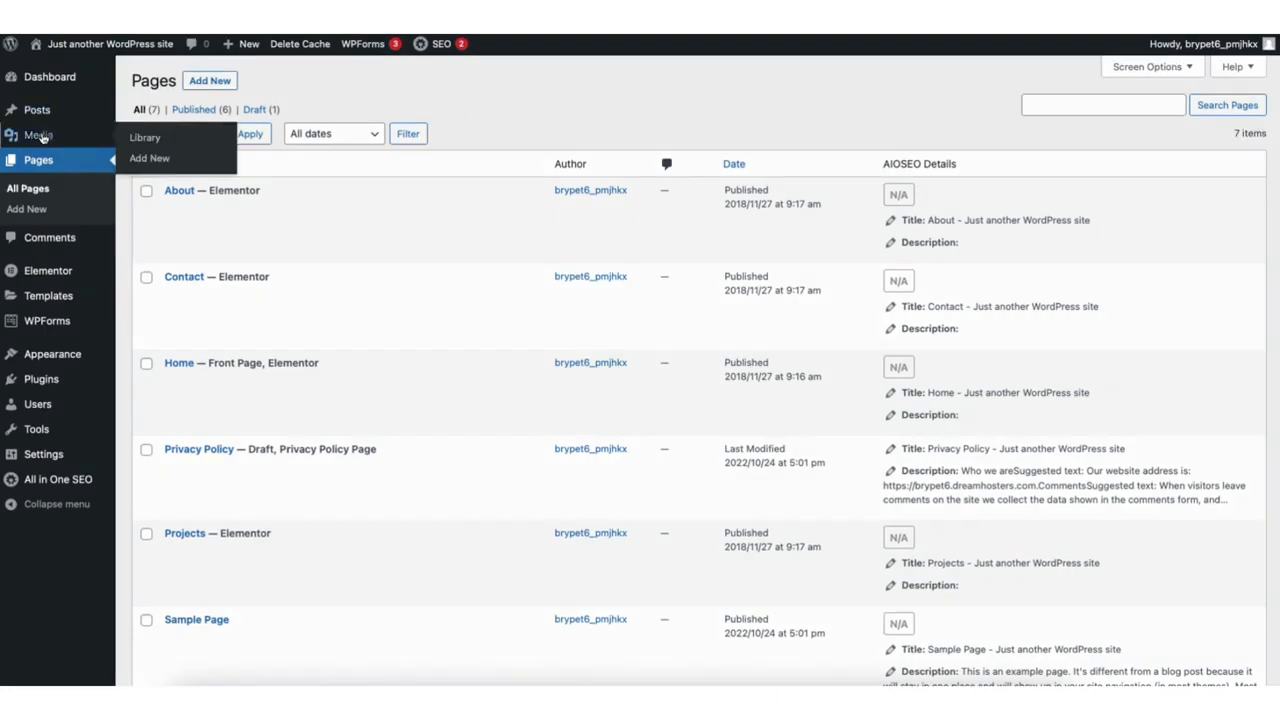
left_click(146, 140)
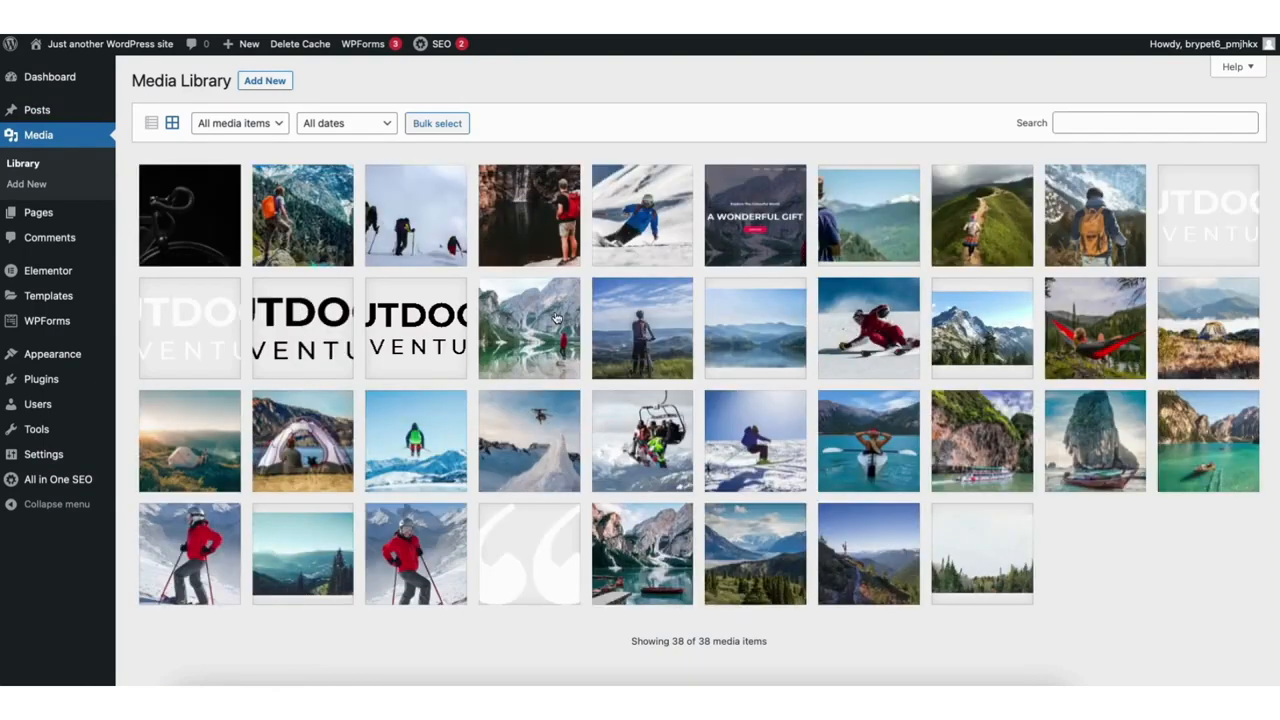
left_click(282, 84)
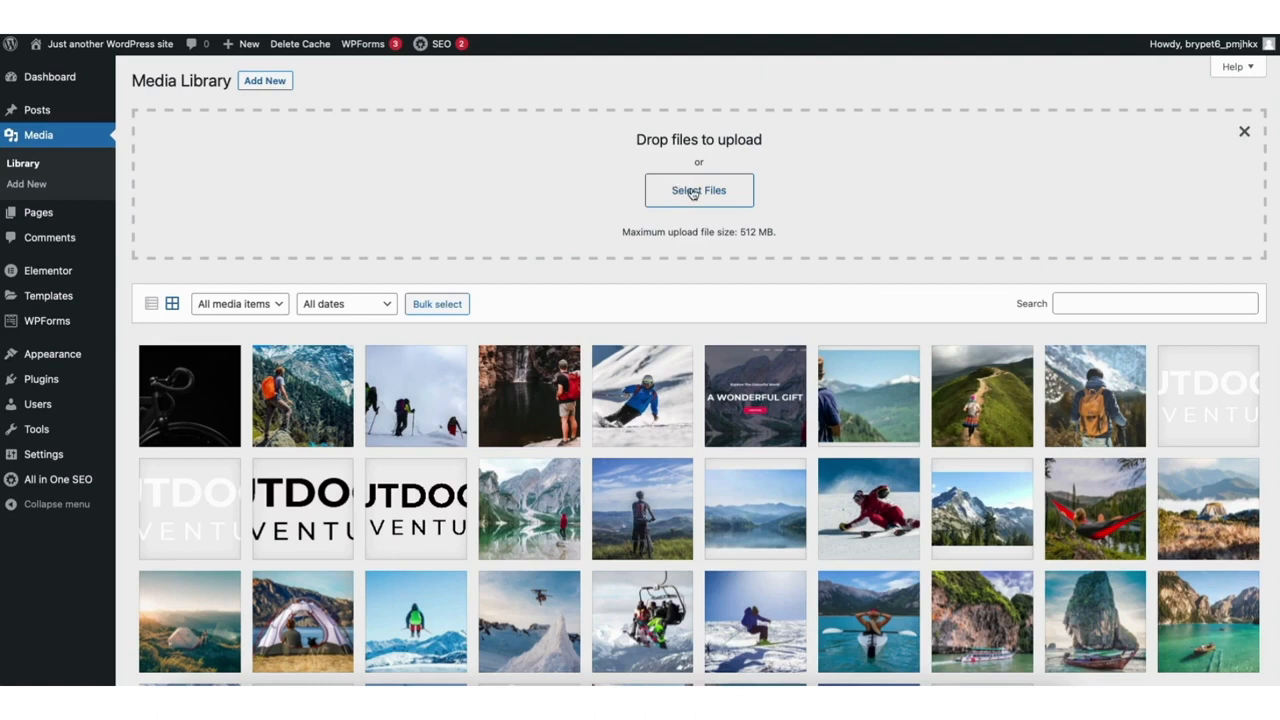
View the list of all posts, and open the site's comments.
mouse_move(40, 112)
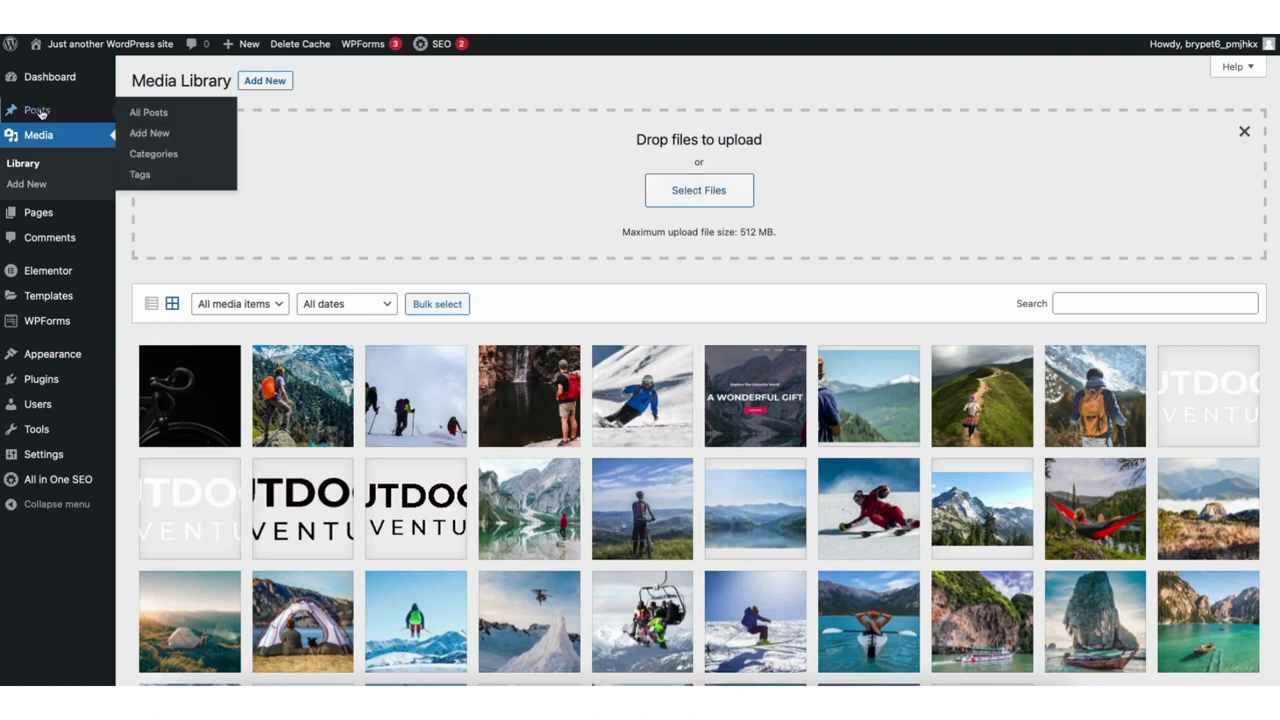
left_click(150, 113)
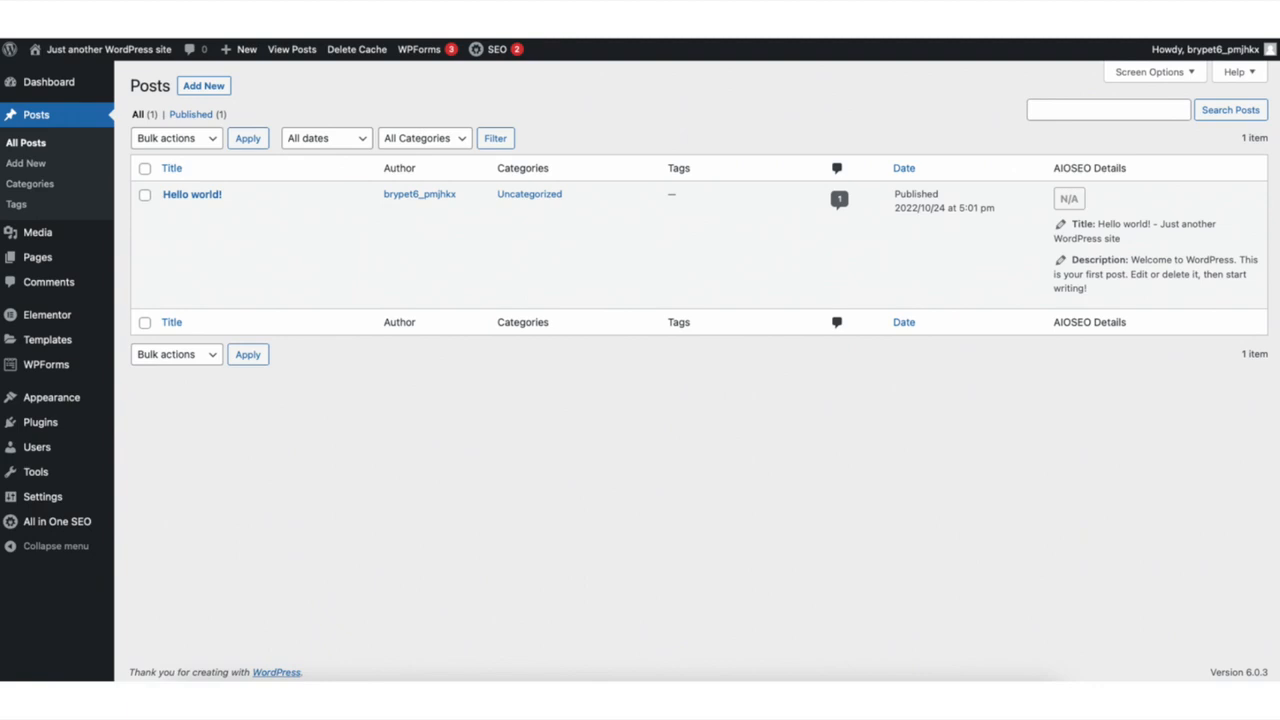
left_click(48, 284)
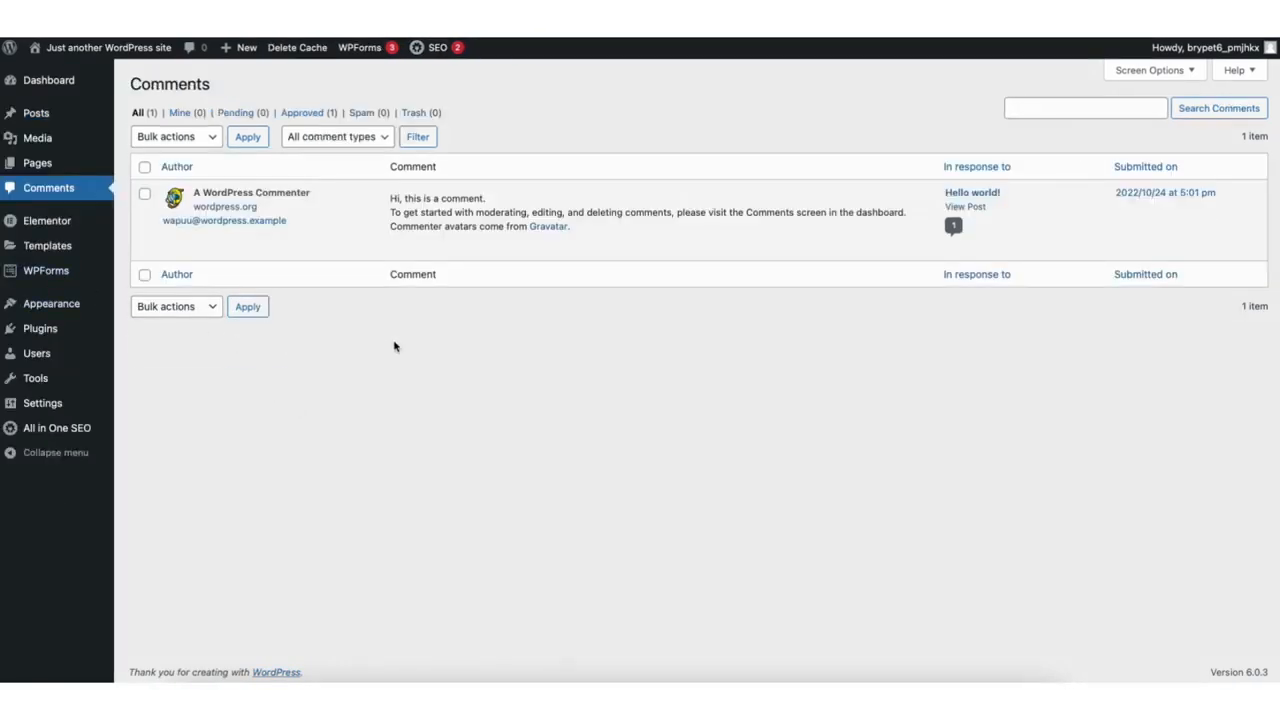
Bring up the sample comment's moderation options, and open the page for adding new plugins.
mouse_move(459, 253)
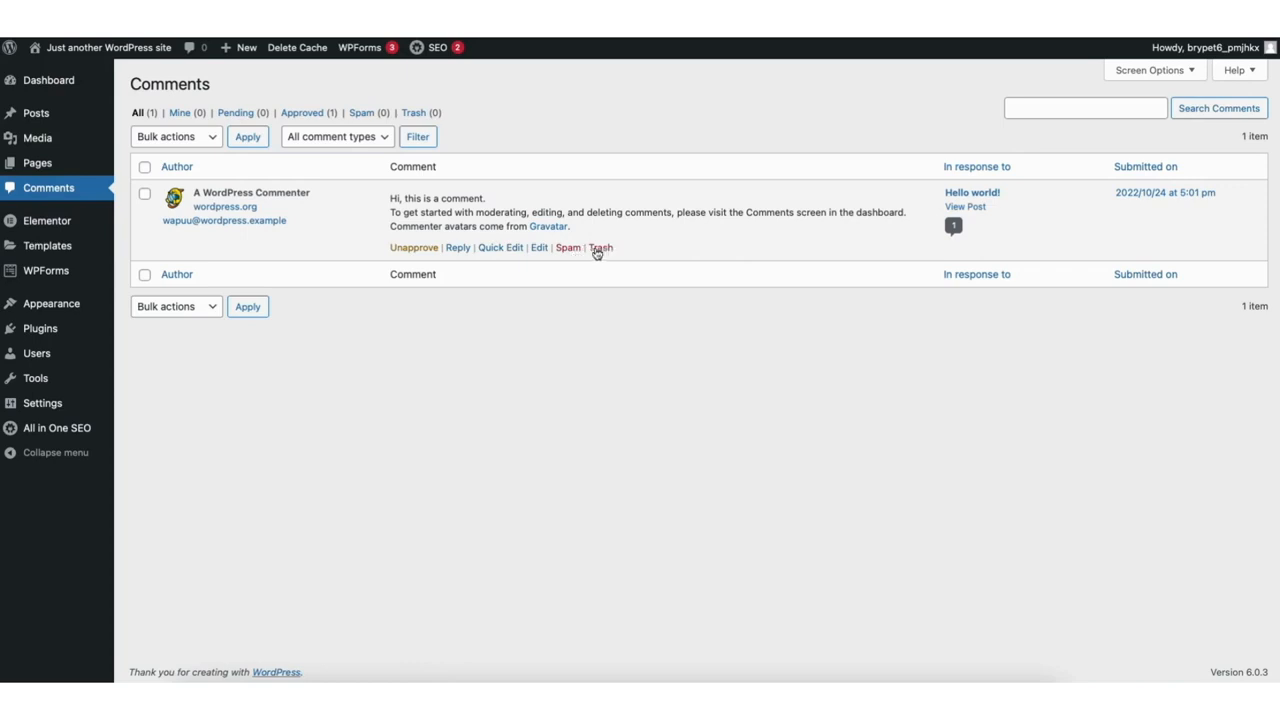
mouse_move(42, 333)
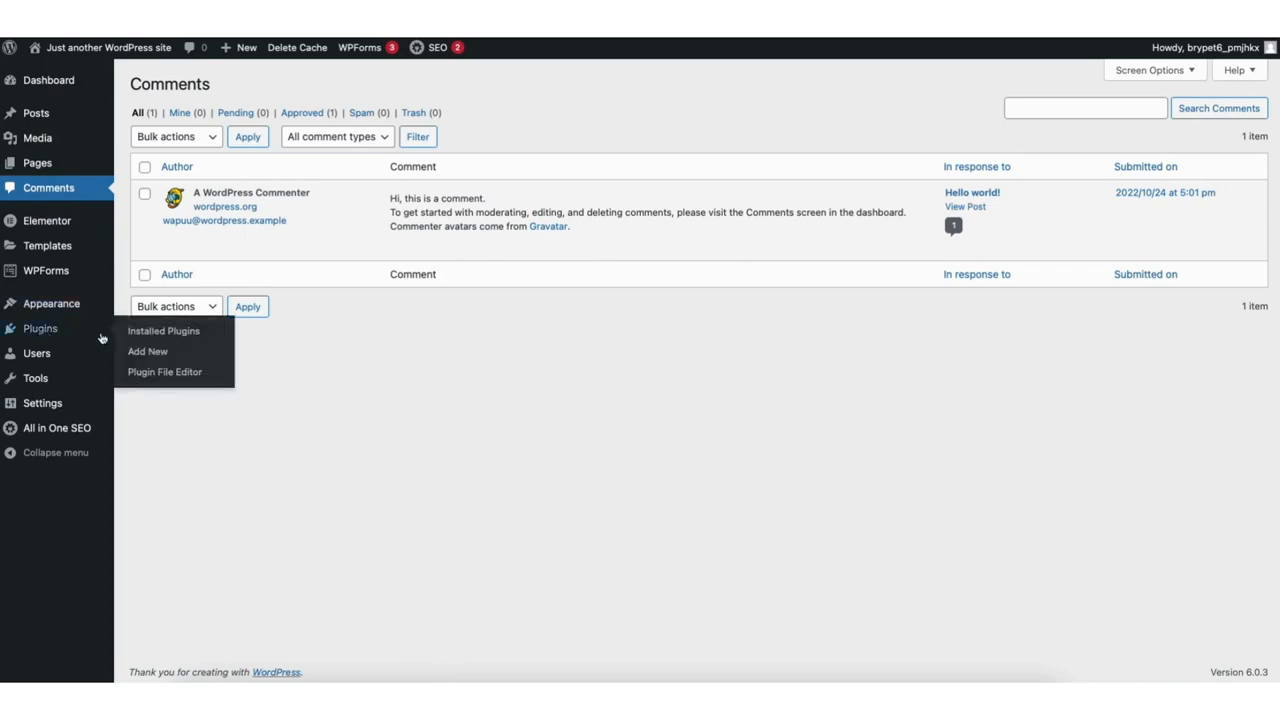
left_click(156, 353)
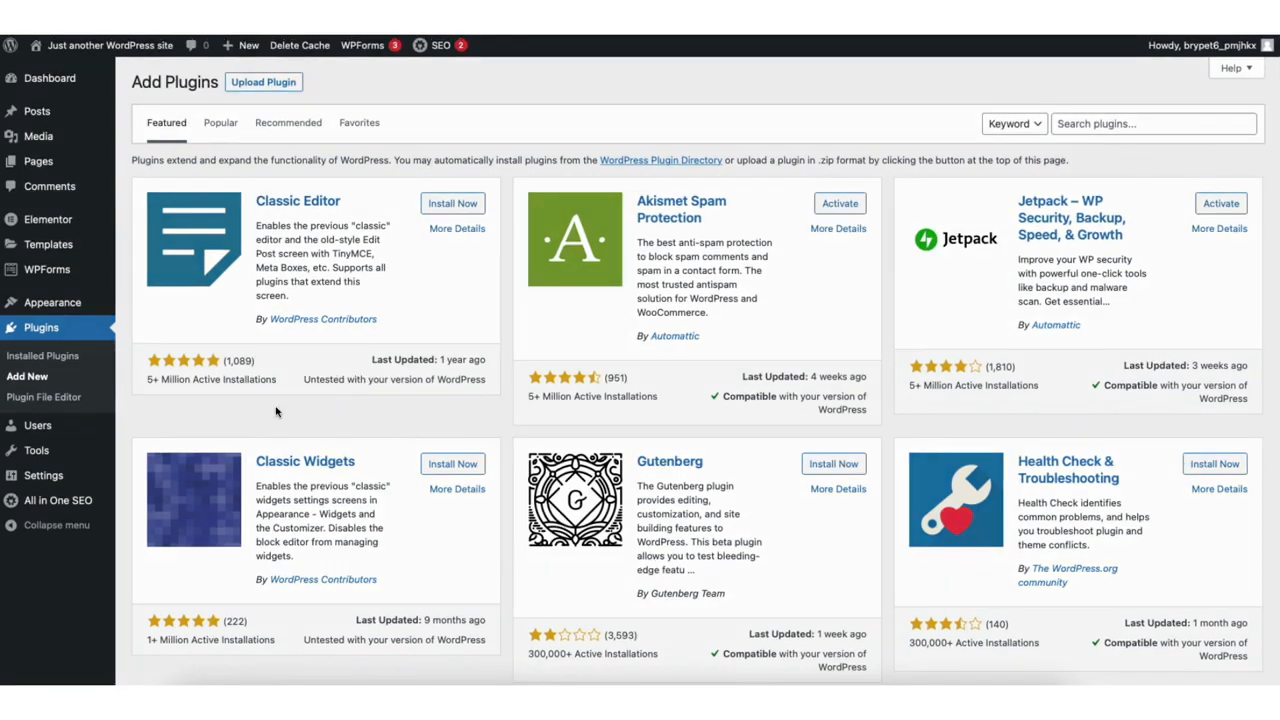
Open the site's navigation menu editor and inspect the Home item's settings before collapsing them.
mouse_move(47, 303)
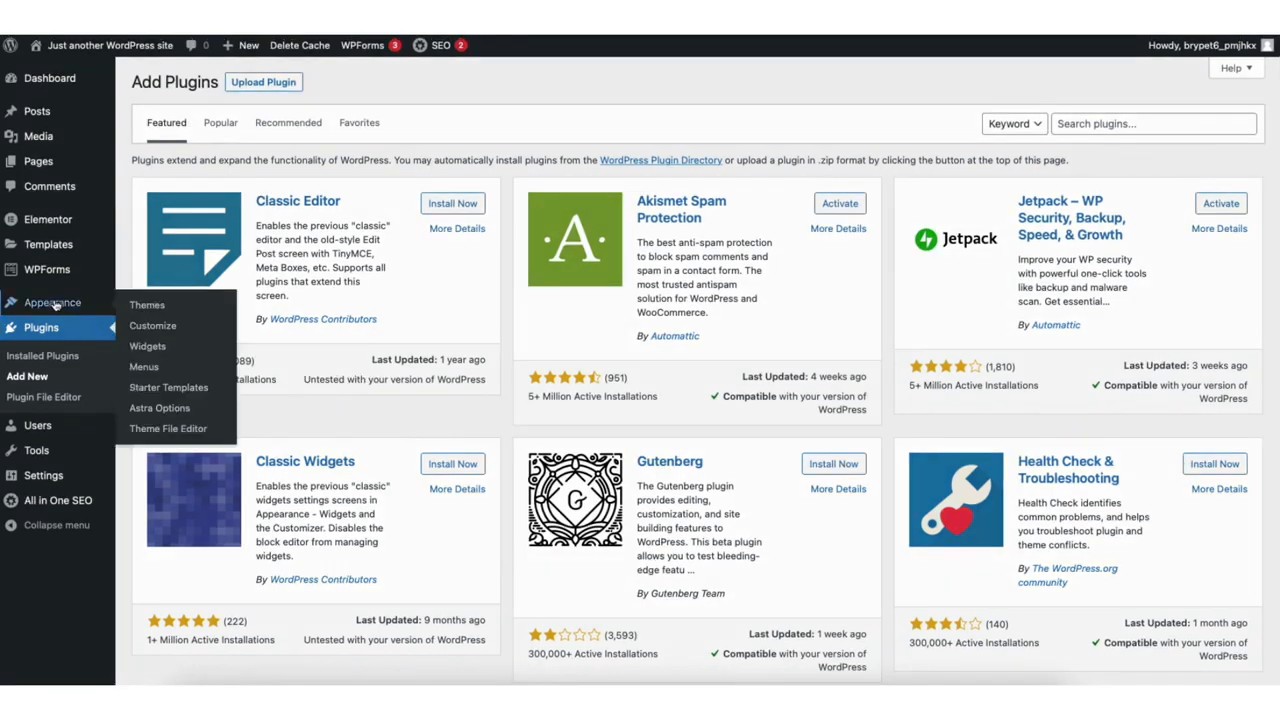
left_click(145, 367)
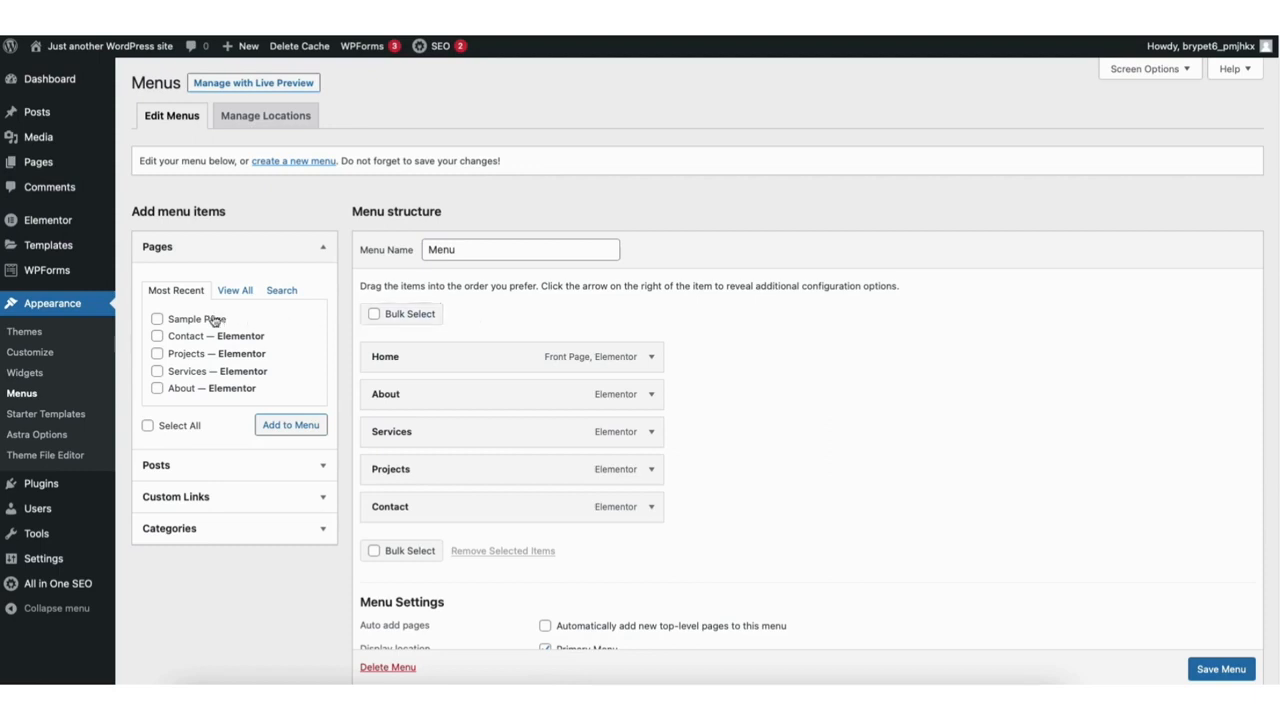
mouse_move(378, 357)
left_mouse_down()
mouse_move(396, 397)
mouse_move(389, 357)
left_mouse_up()
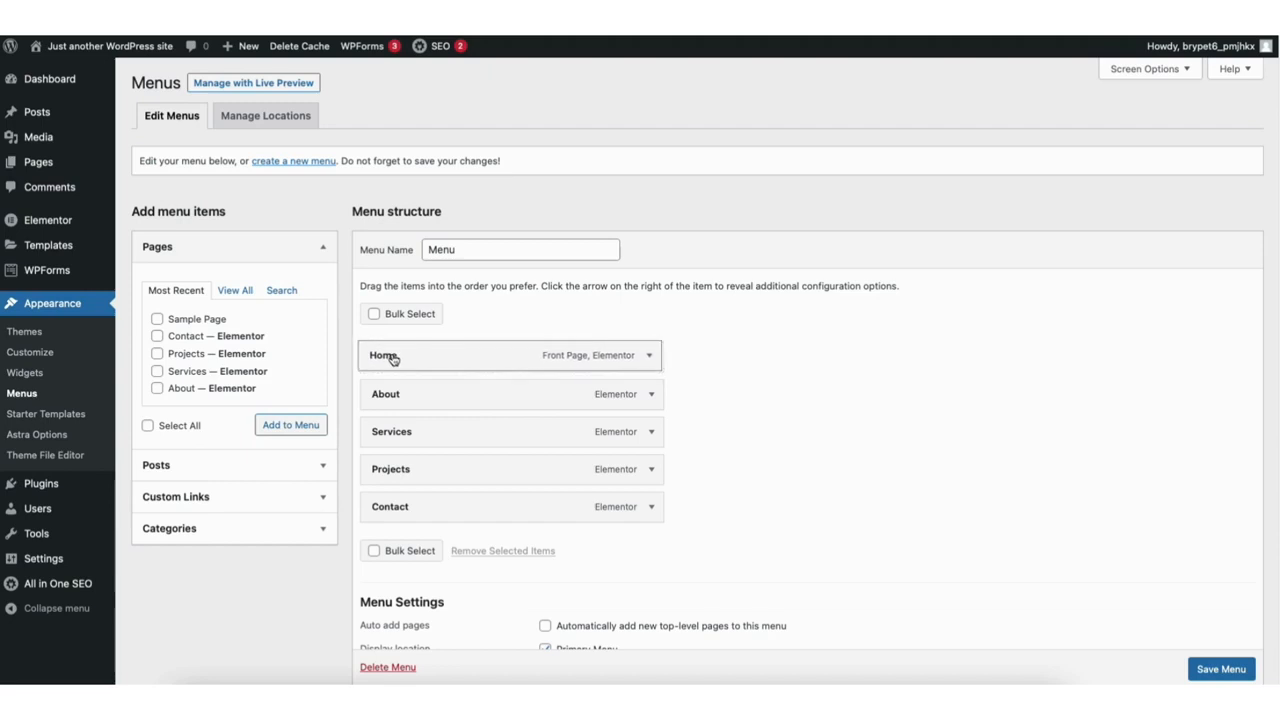
left_click(652, 358)
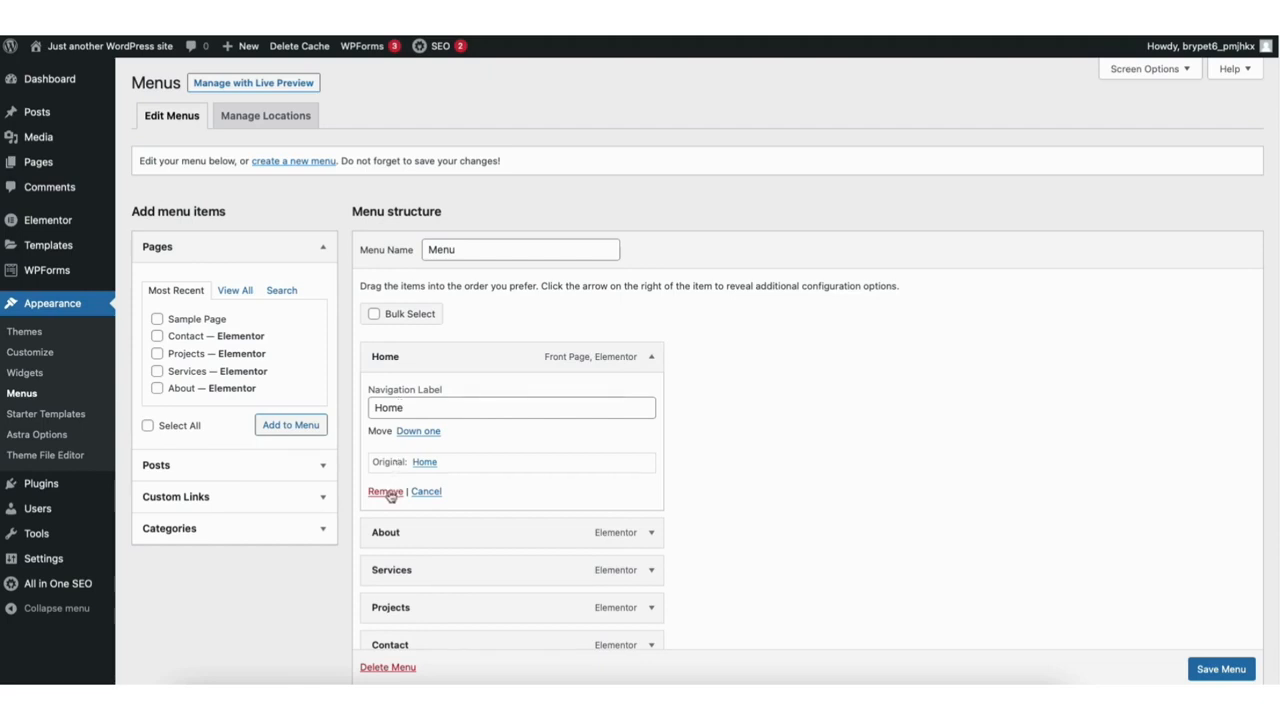
left_click(650, 357)
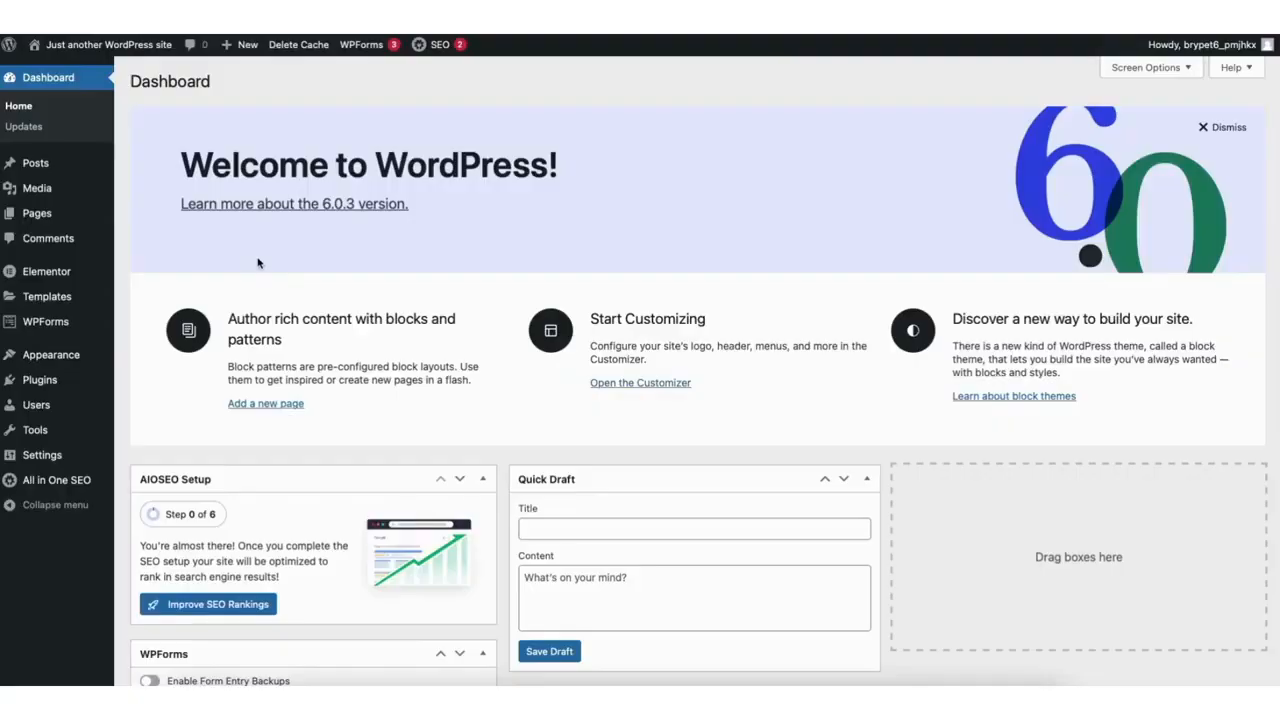
Open the theme Customizer from the dashboard and go to its Footer Builder.
mouse_move(50, 360)
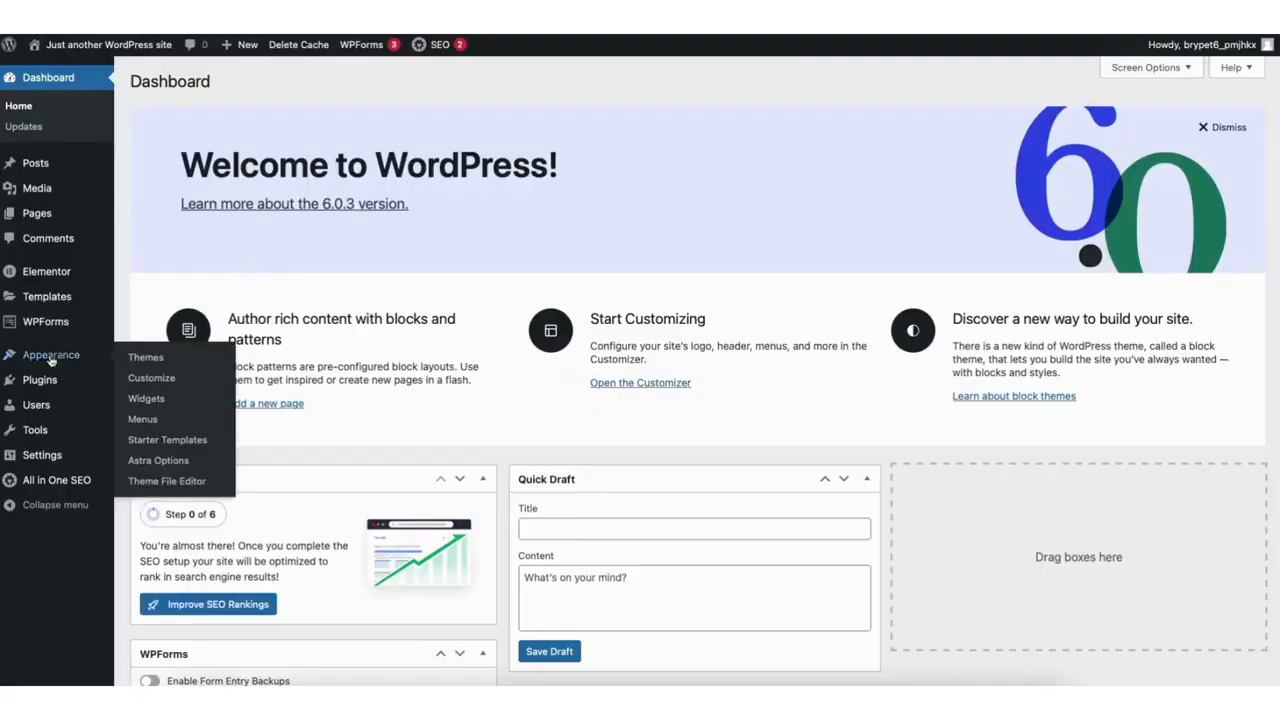
left_click(160, 384)
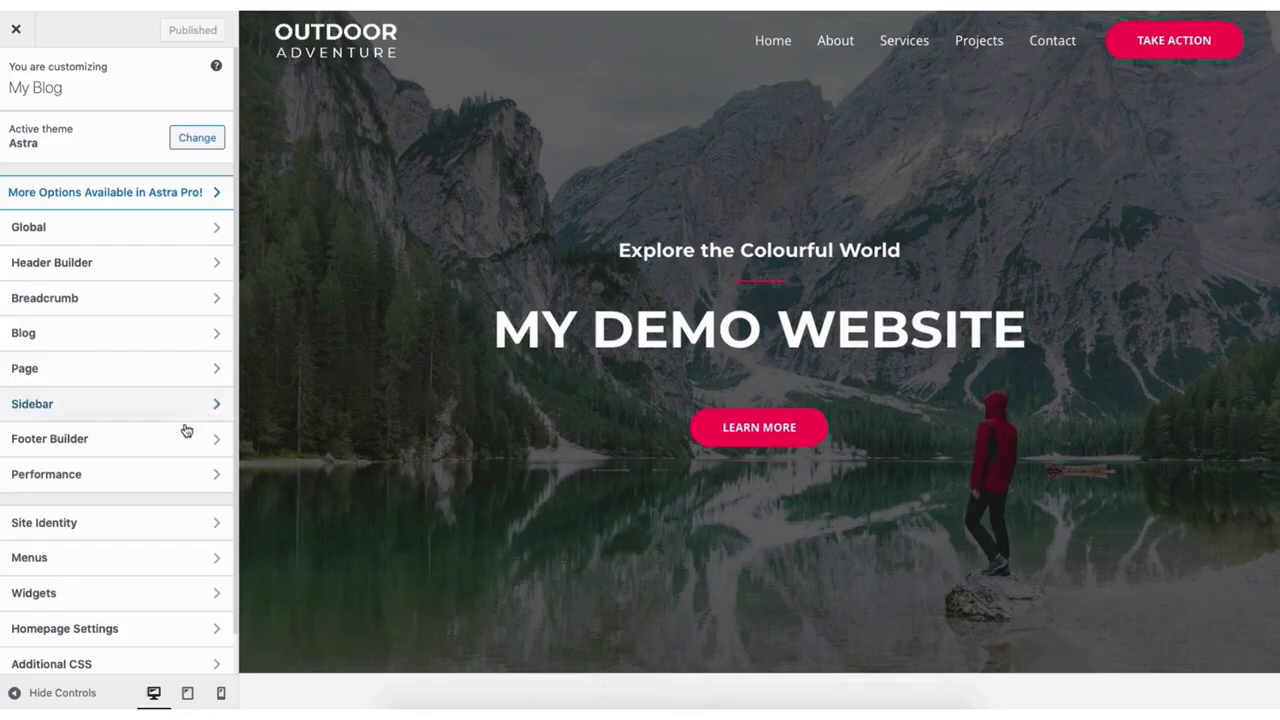
left_click(152, 443)
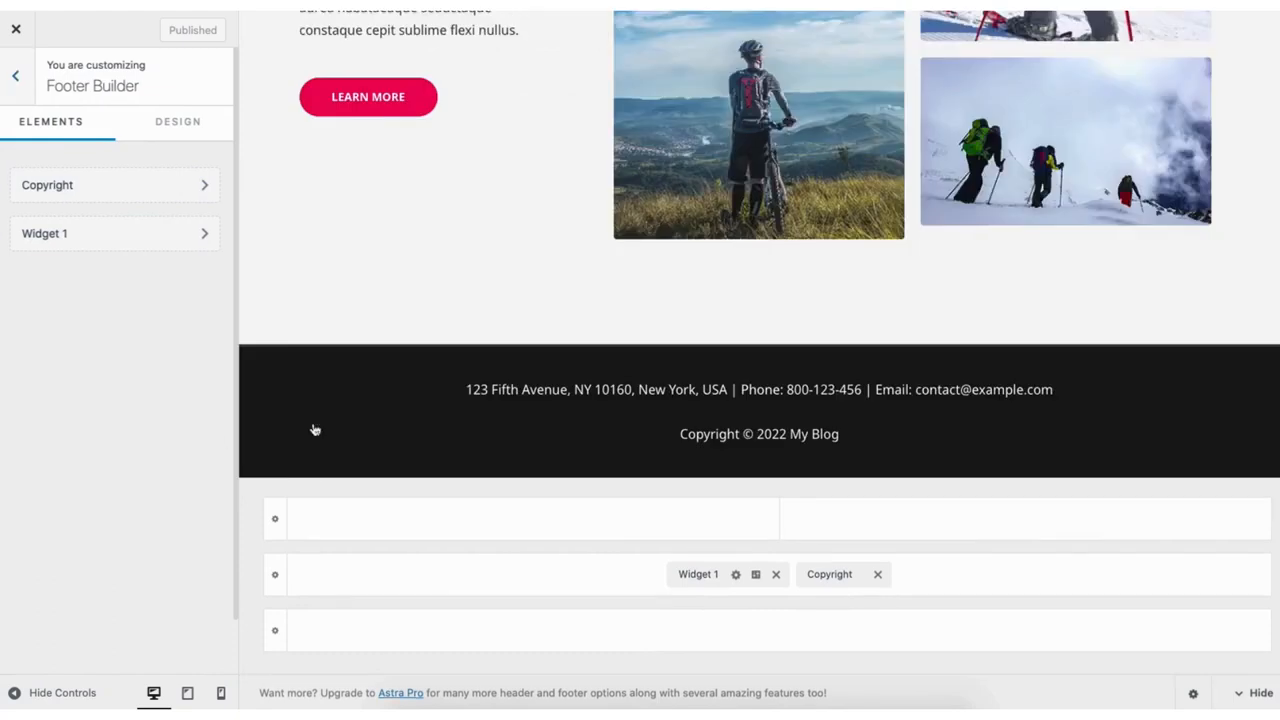
Open the footer's contact text widget for editing and look at the blocks that can be added to it.
left_click(768, 393)
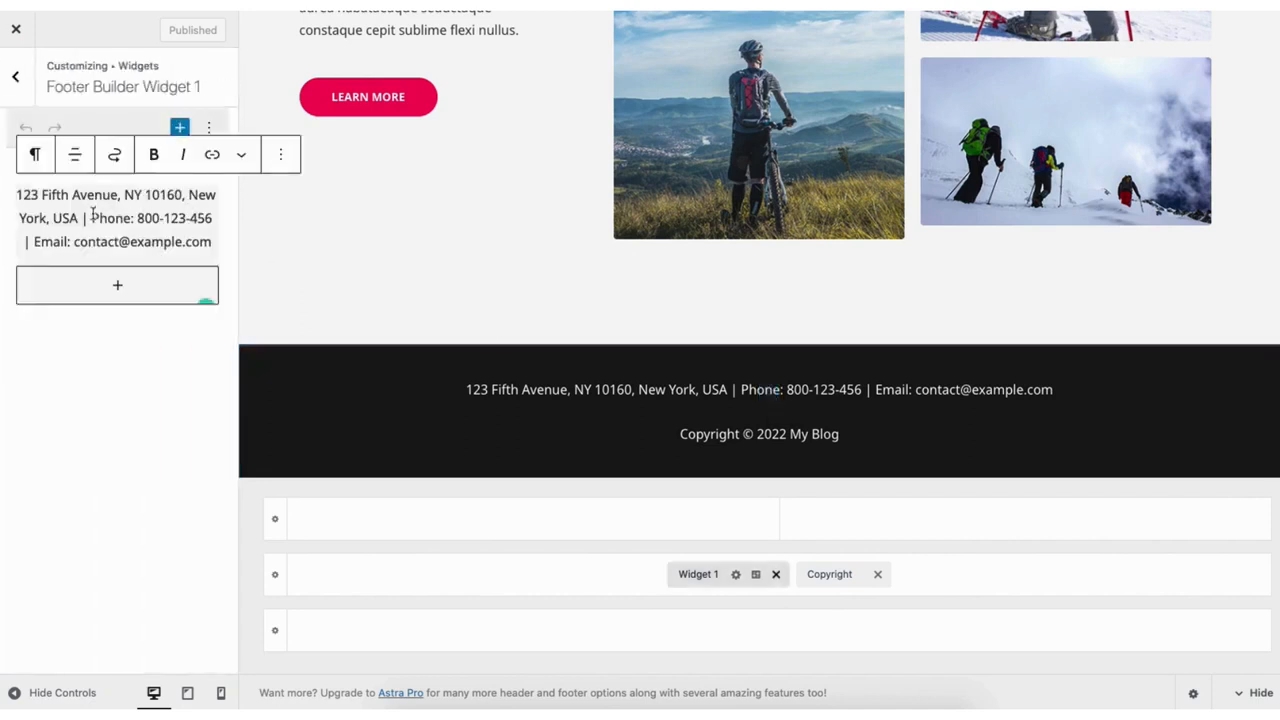
left_click(15, 76)
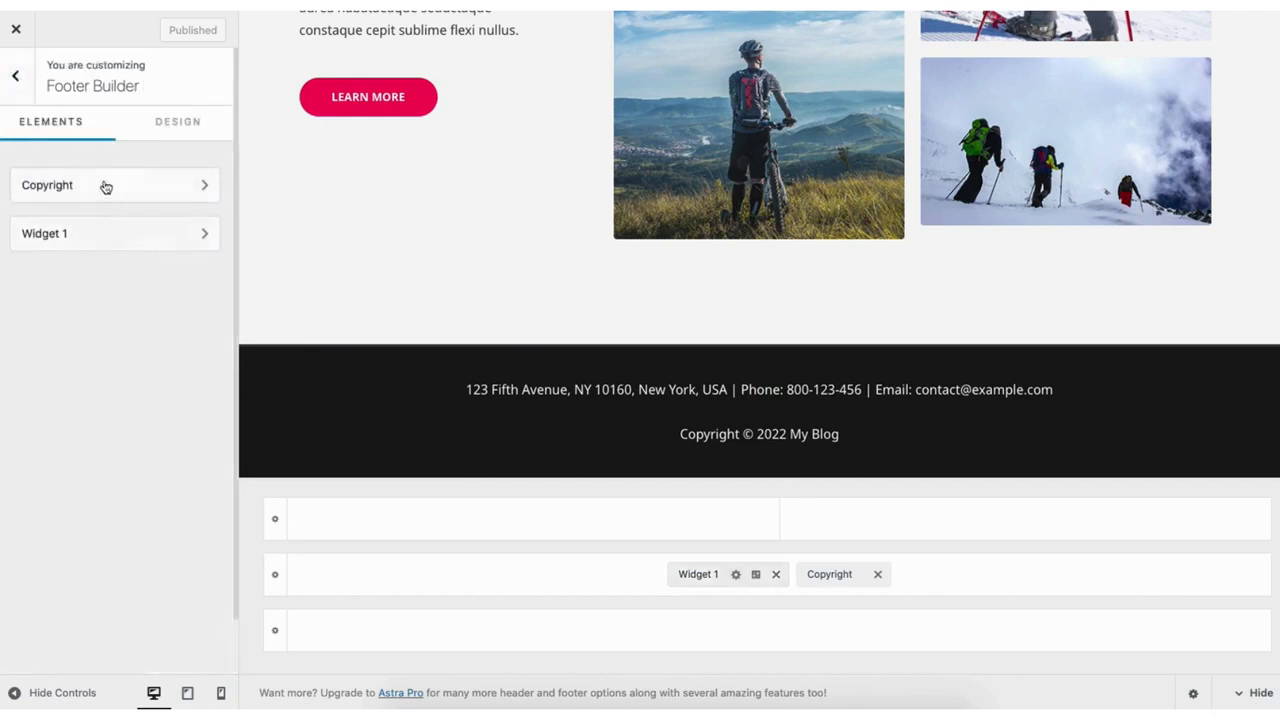
left_click(109, 237)
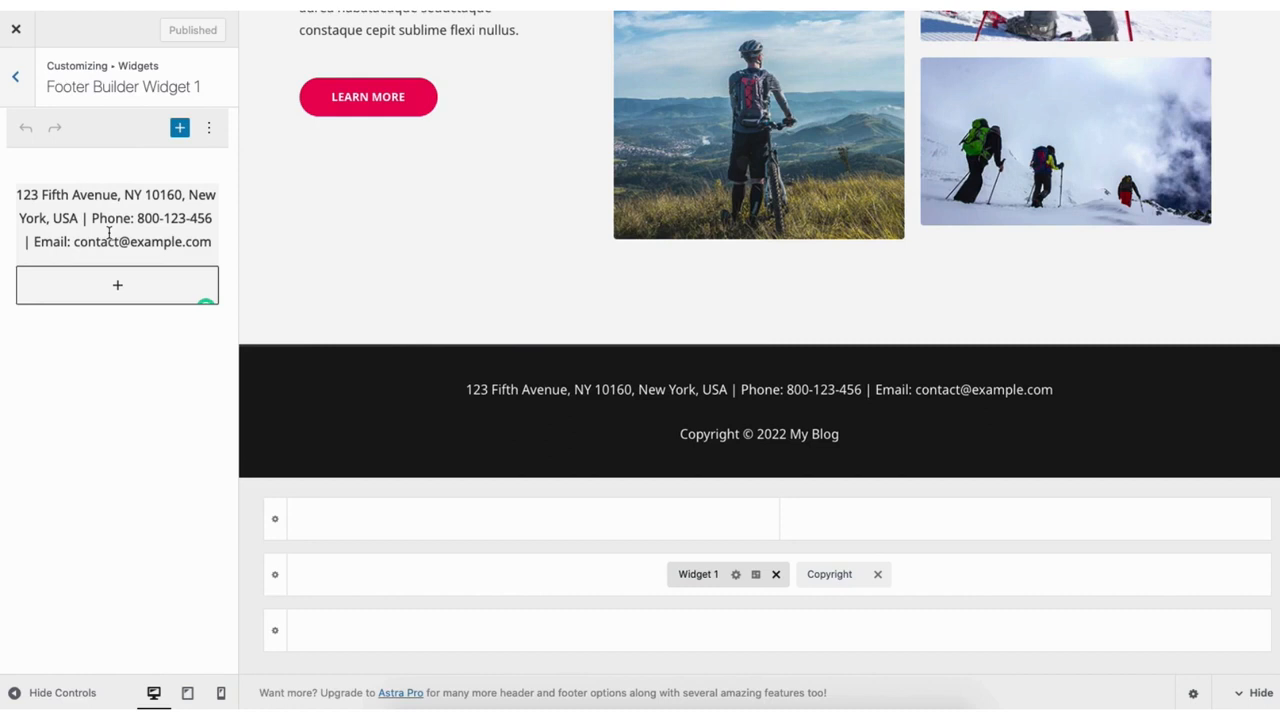
left_click(111, 287)
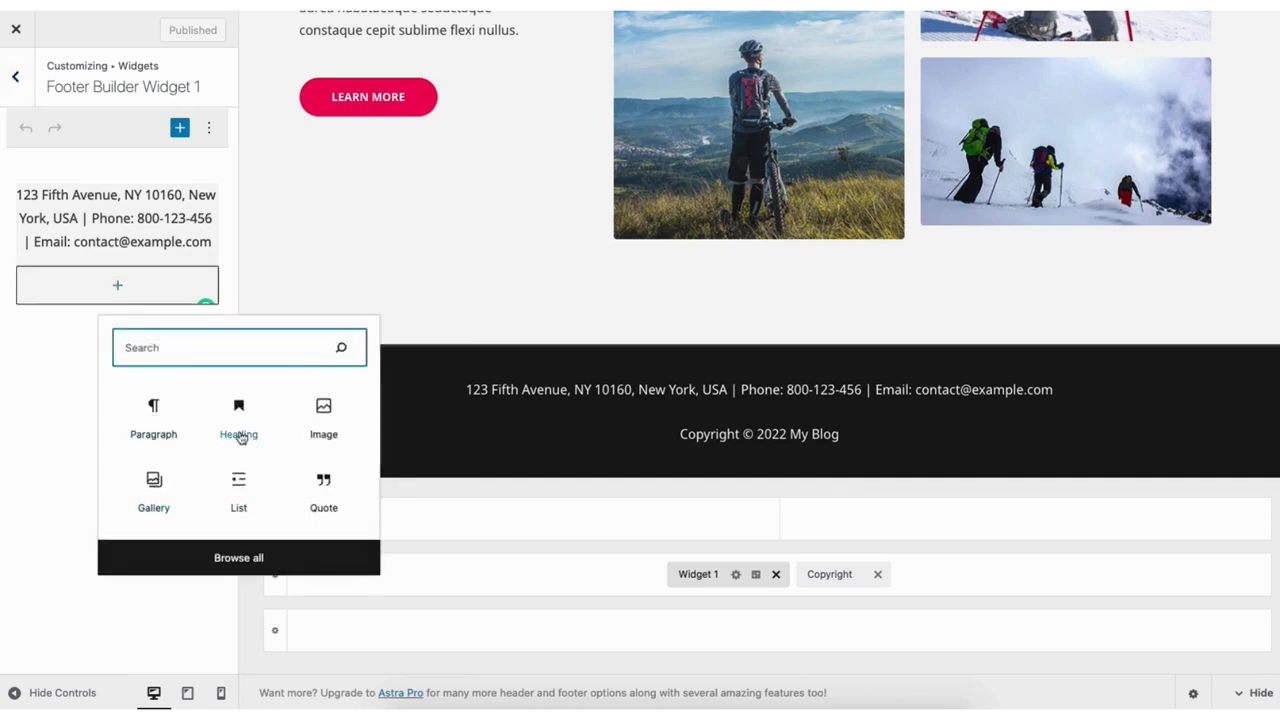
left_click(65, 378)
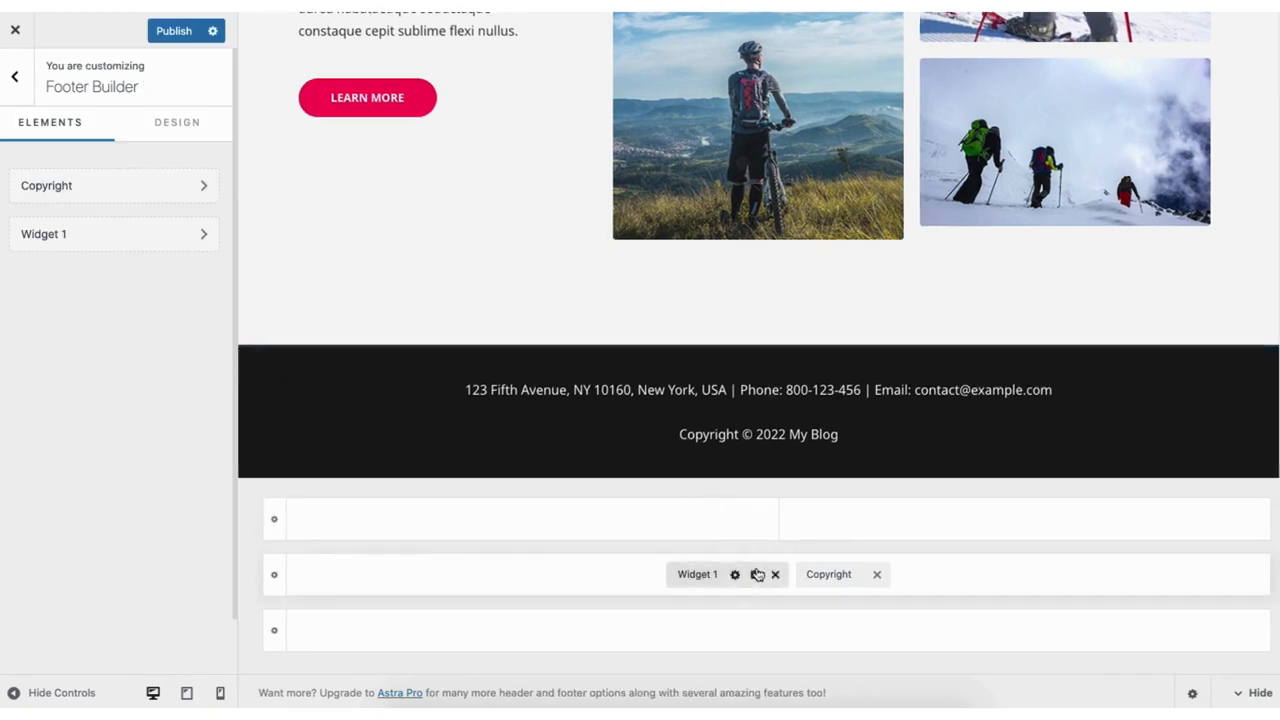
Set the primary footer to 2 columns, check the elements available for the row above, and return to the main Customizer options.
left_click(756, 576)
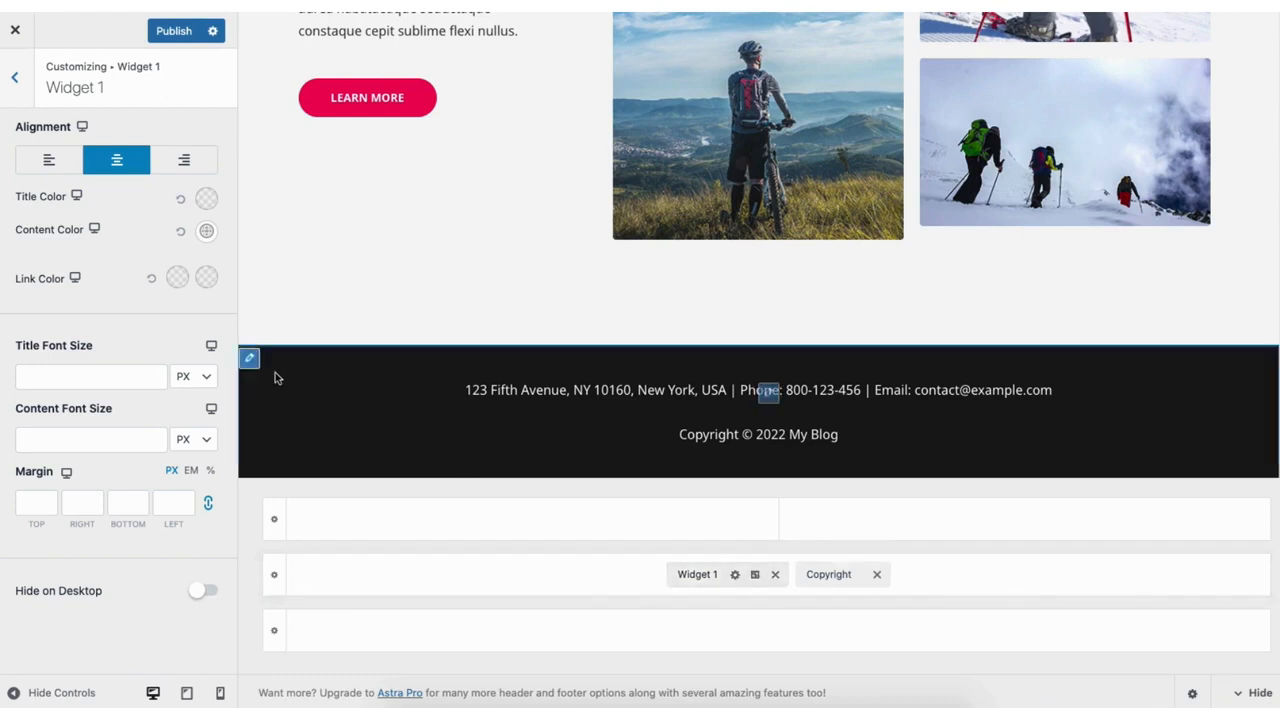
left_click(250, 359)
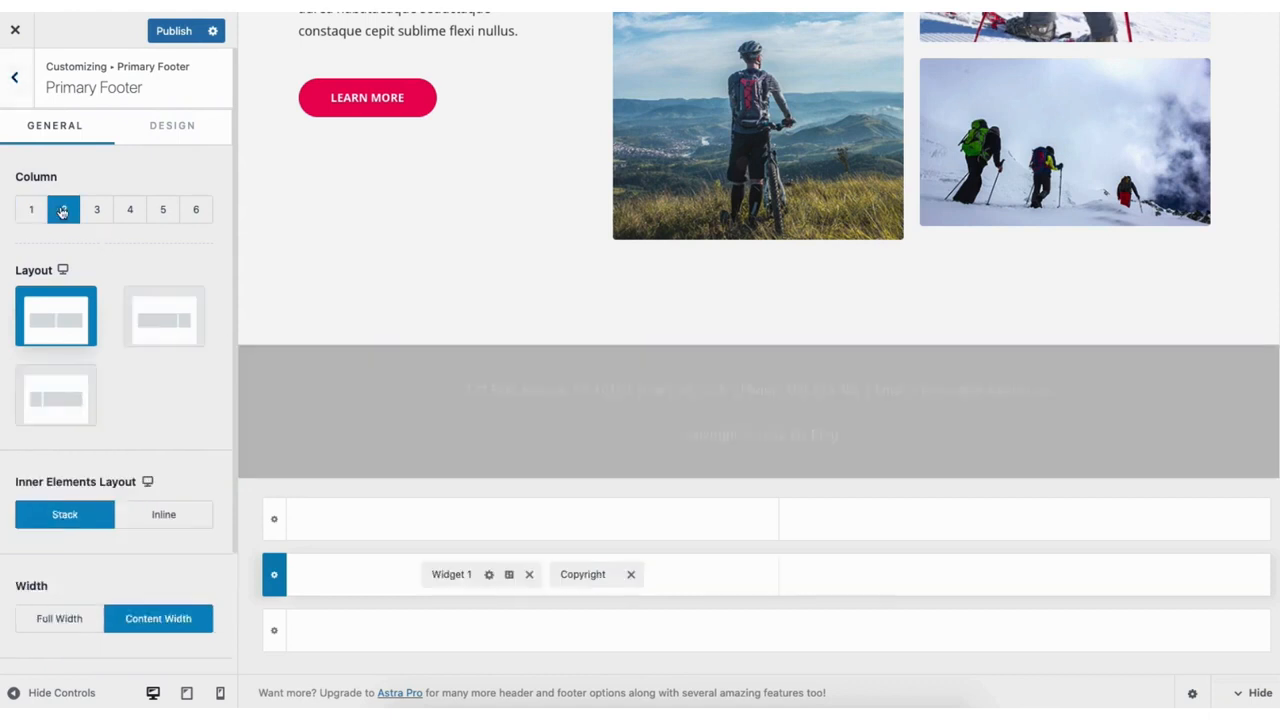
left_click(532, 522)
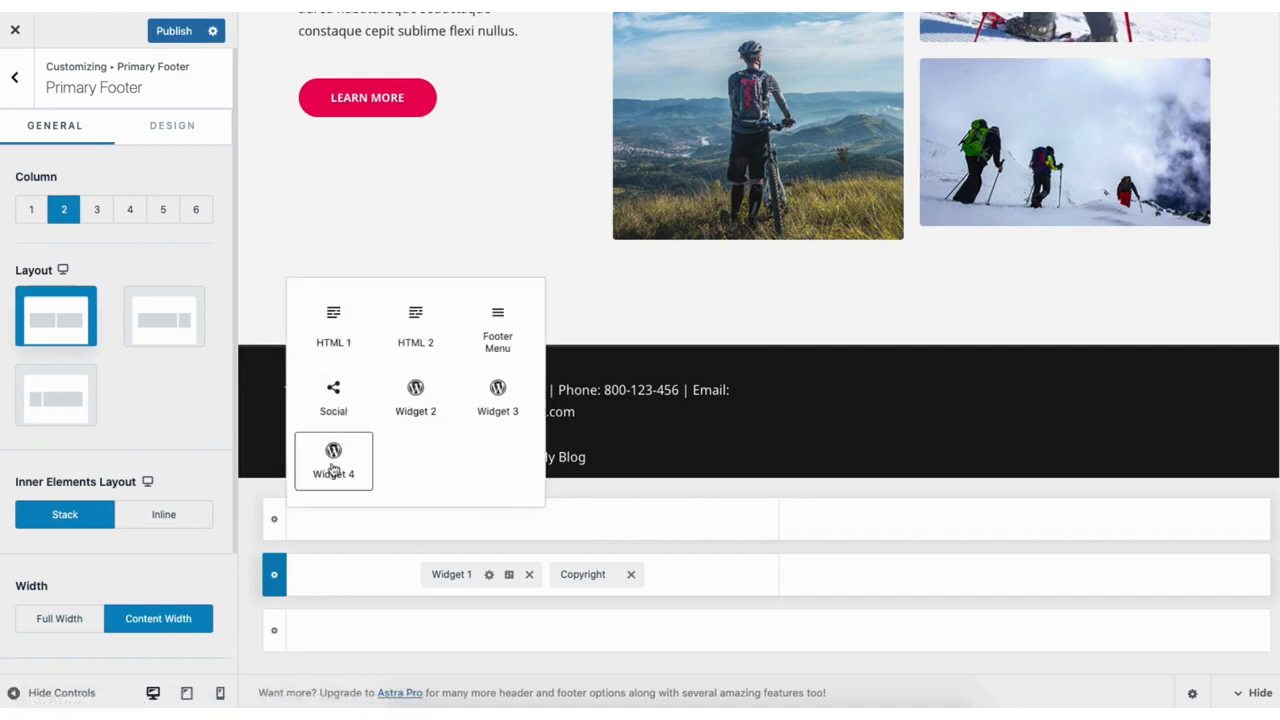
left_click(16, 78)
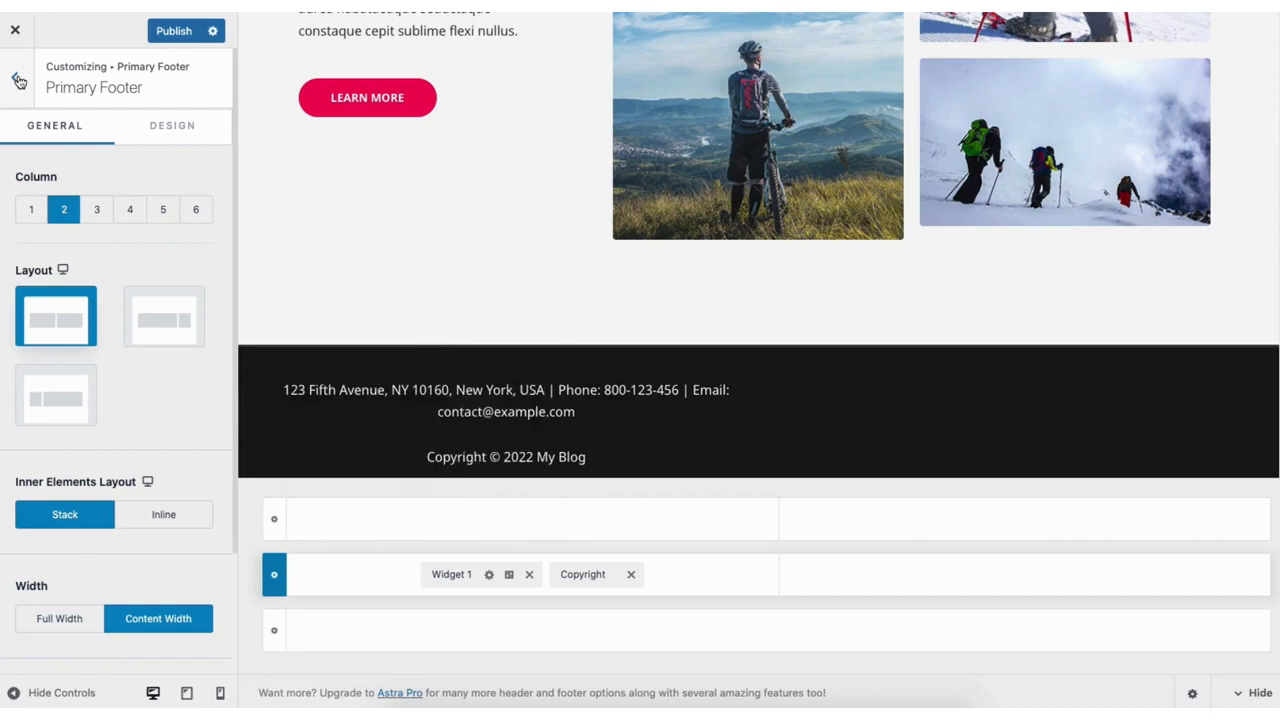
left_click(18, 80)
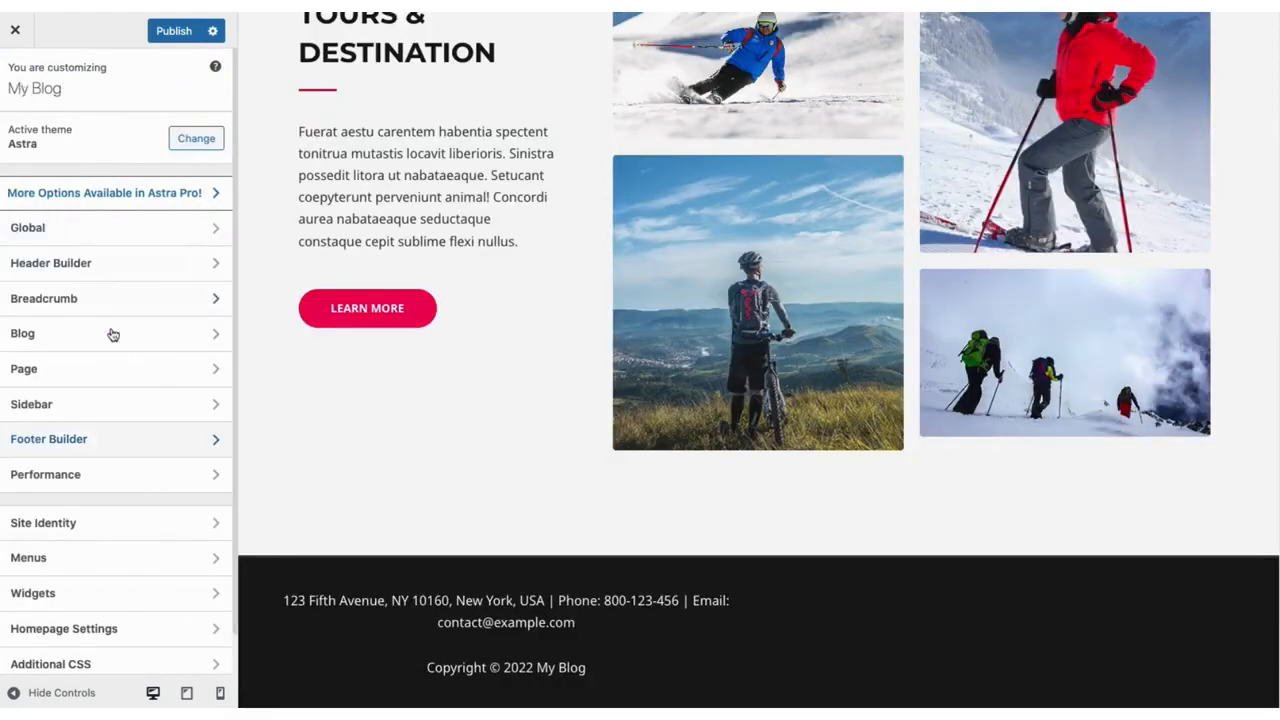
Examine the Site Identity options, including the site icon image picker and the Site Title & Logo settings.
left_click(104, 524)
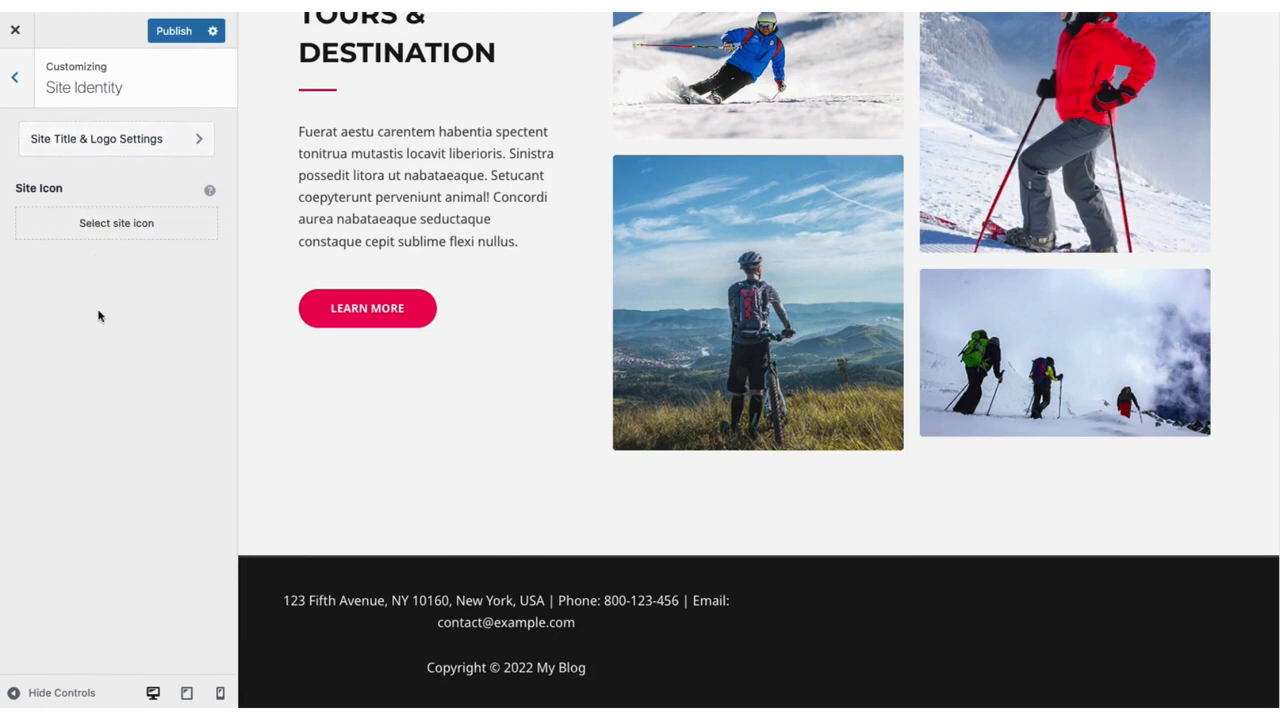
left_click(103, 225)
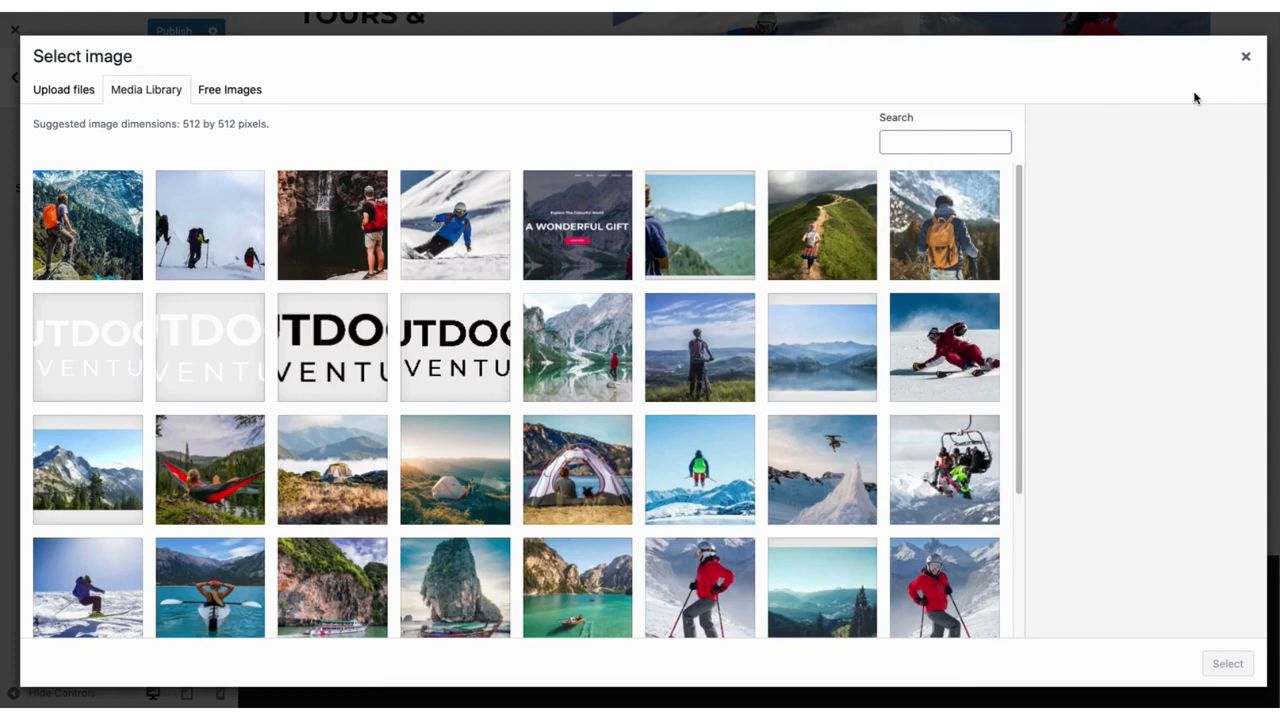
left_click(1245, 57)
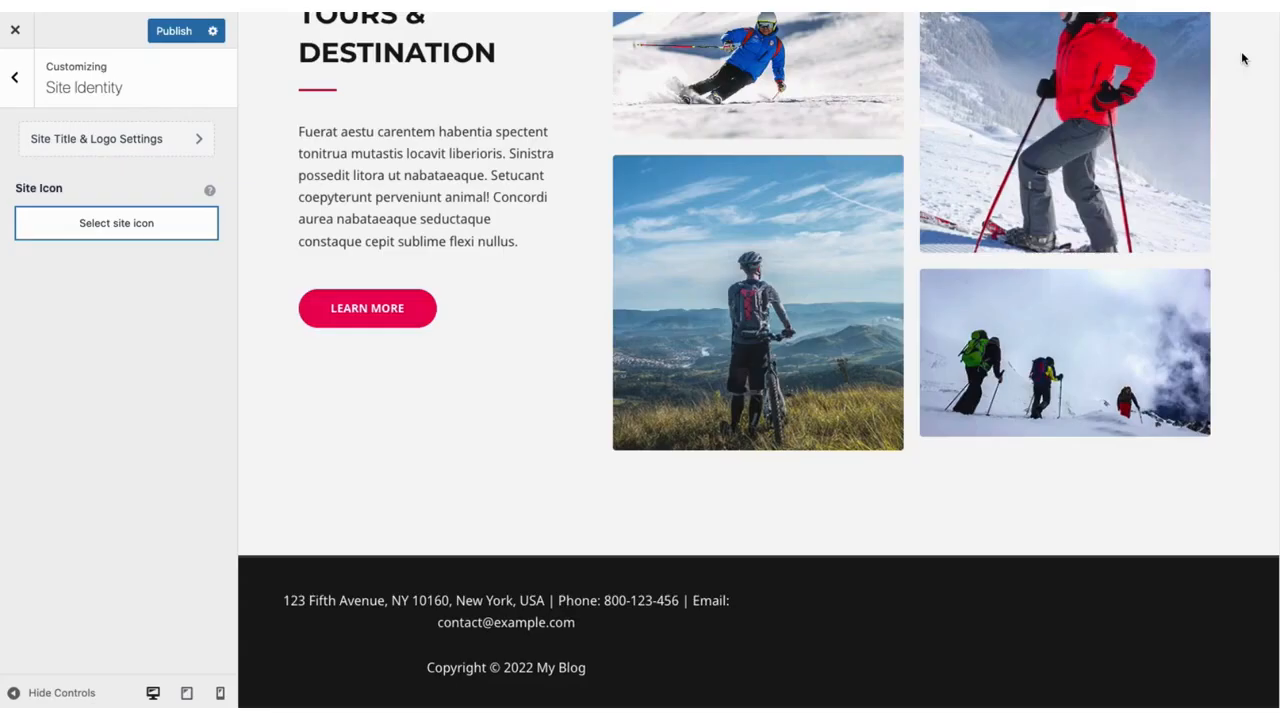
left_click(115, 141)
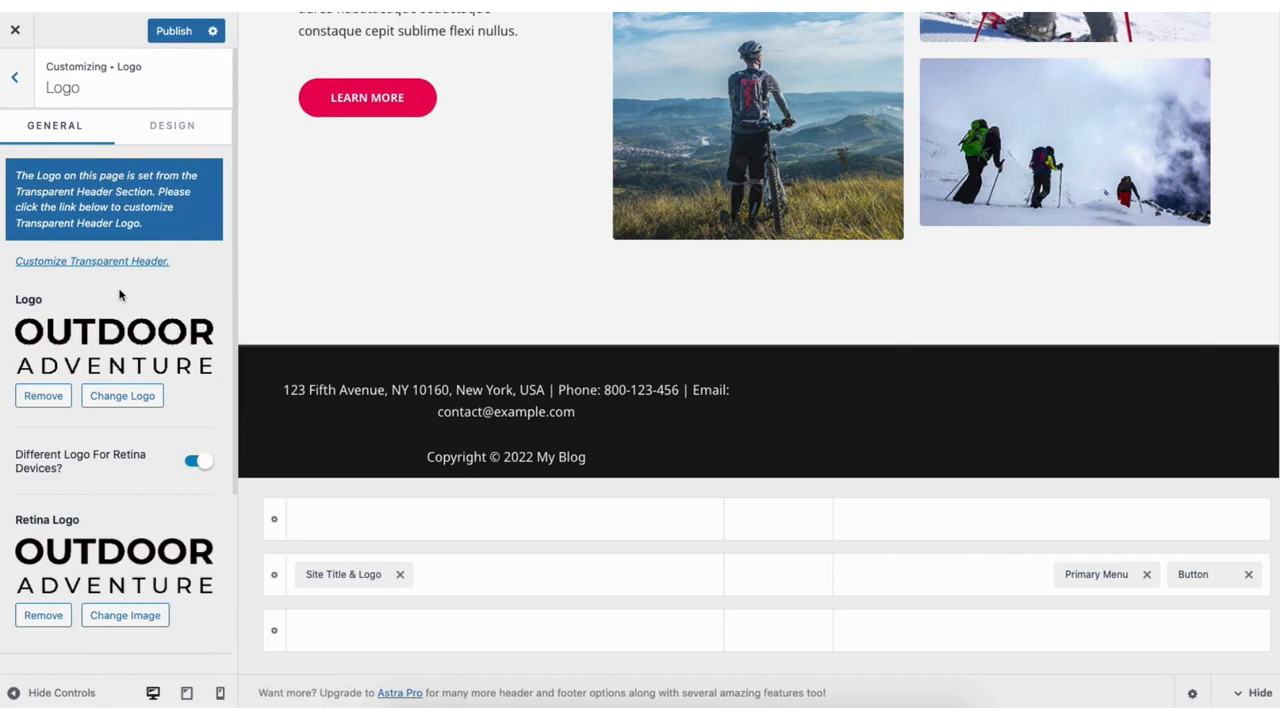
left_click(16, 84)
left_click(17, 83)
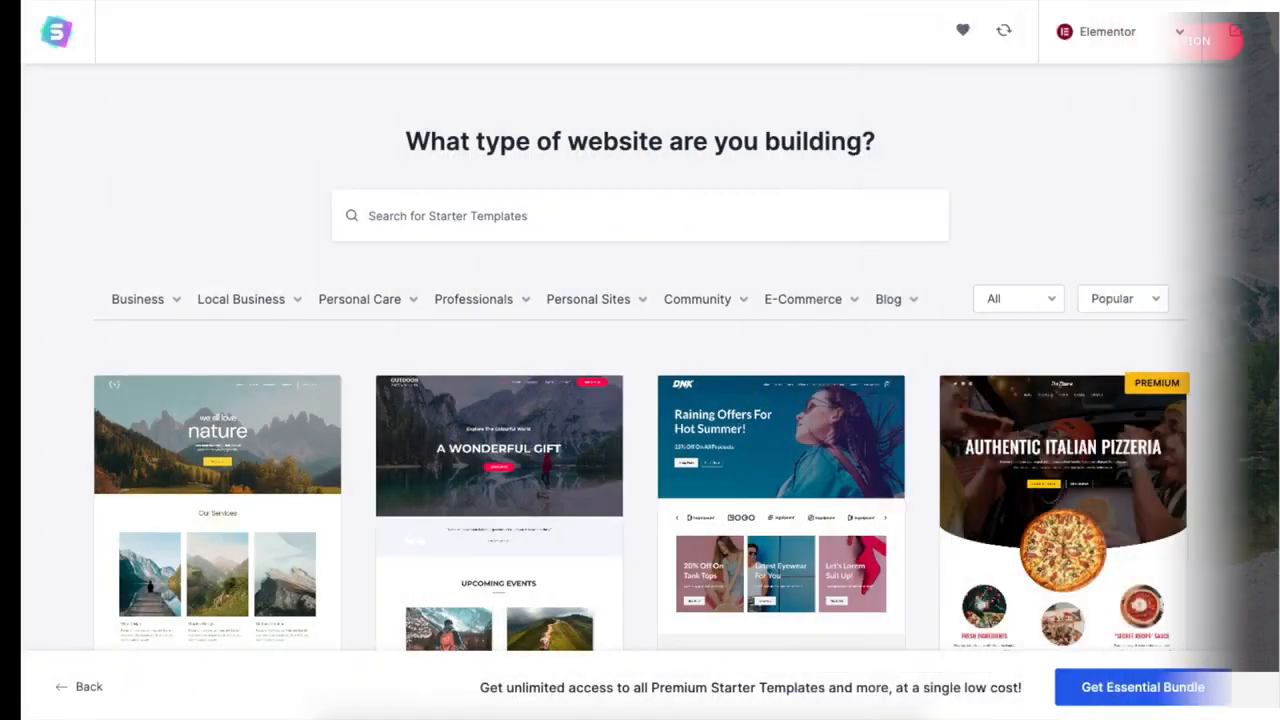
Browse the Starter Templates gallery for Elementor.
scroll(640, 400, "down", 2)
scroll(640, 400, "down", 5)
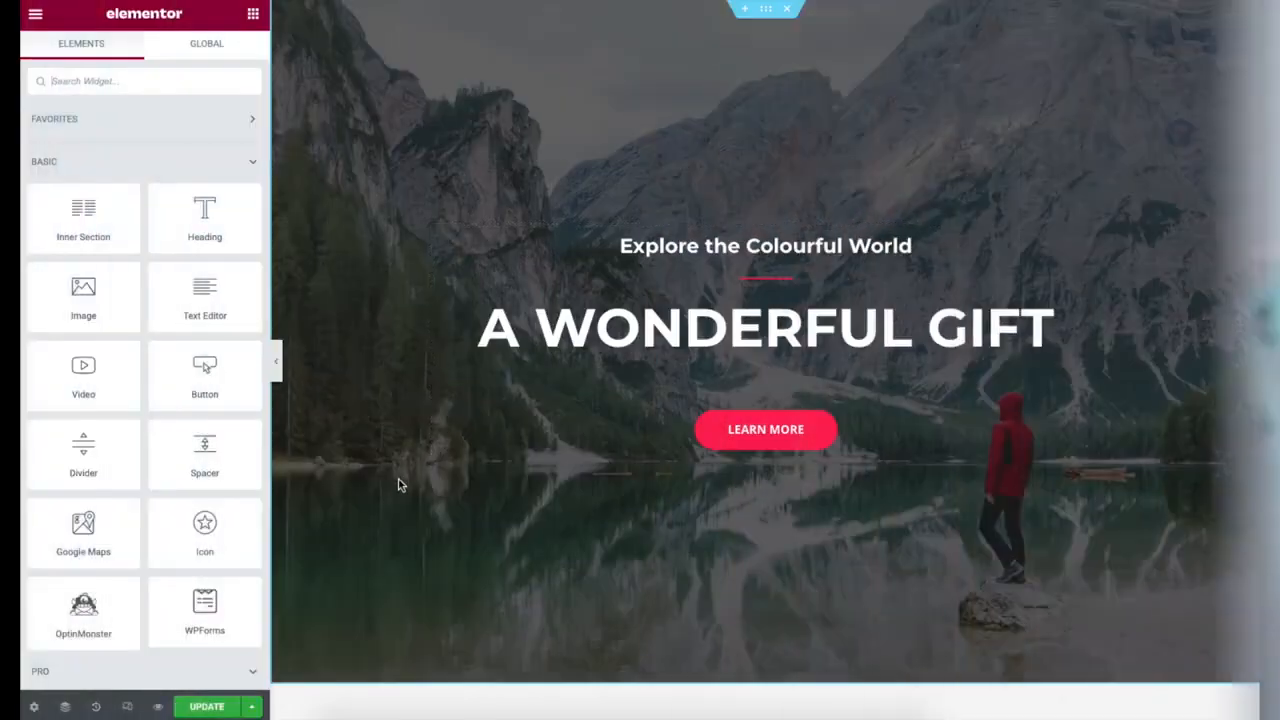
Replace the homepage's main heading "A Wonderful Gift" with text beginning "My Demo".
left_click(480, 328)
left_click_drag(480, 328, 950, 320)
left_click_drag(1033, 322, 1039, 318)
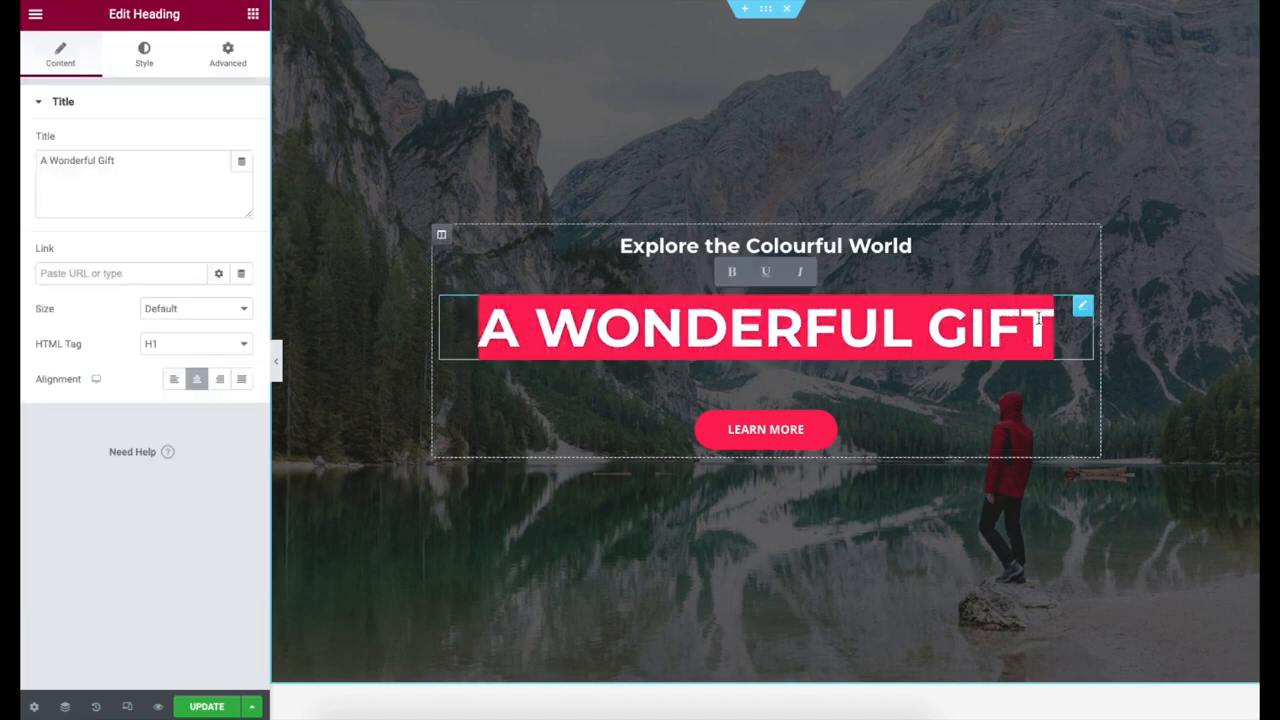
type("My Demo")
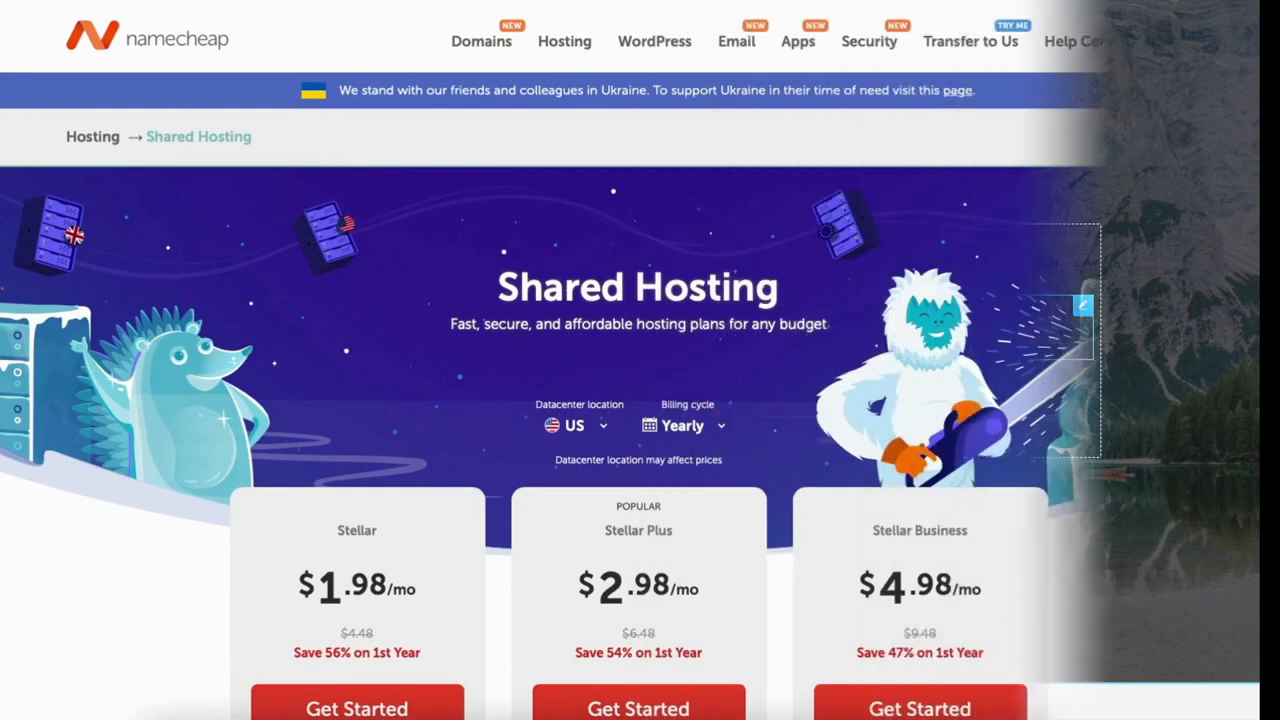
Review the Shared Hosting plans, included benefits and features on the Namecheap website.
scroll(640, 360, "down", 2)
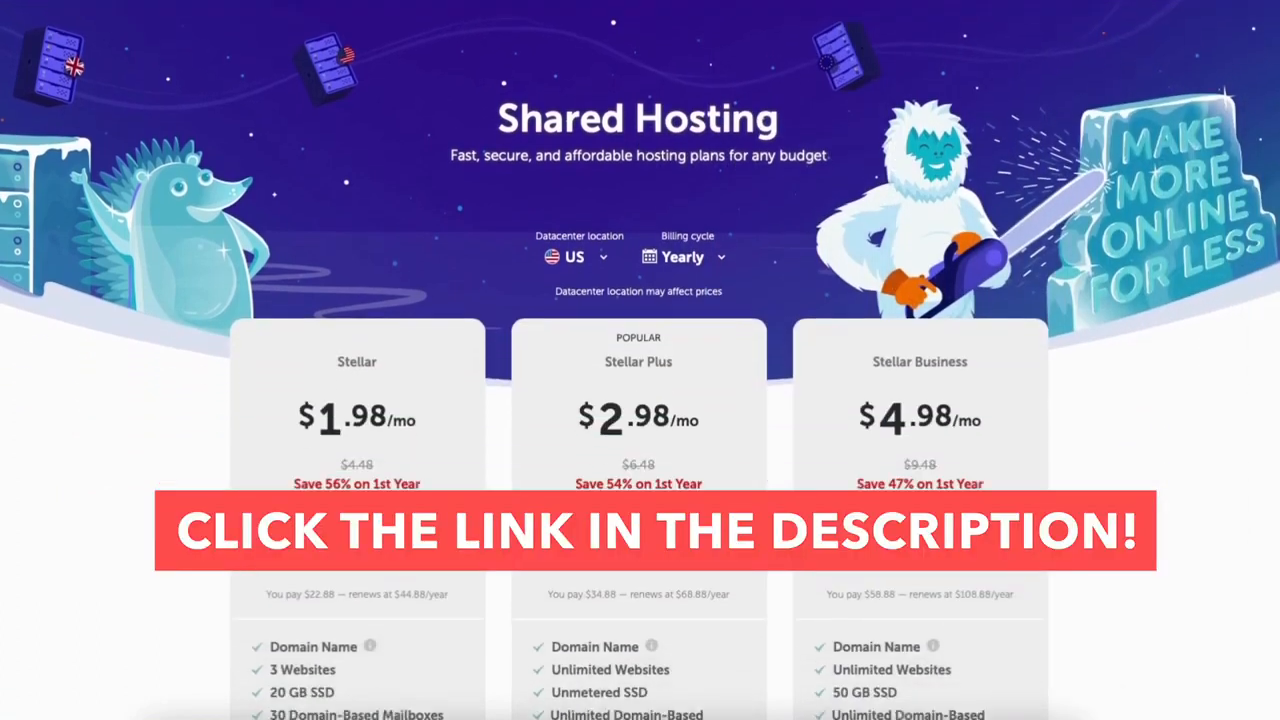
scroll(640, 360, "down", 3)
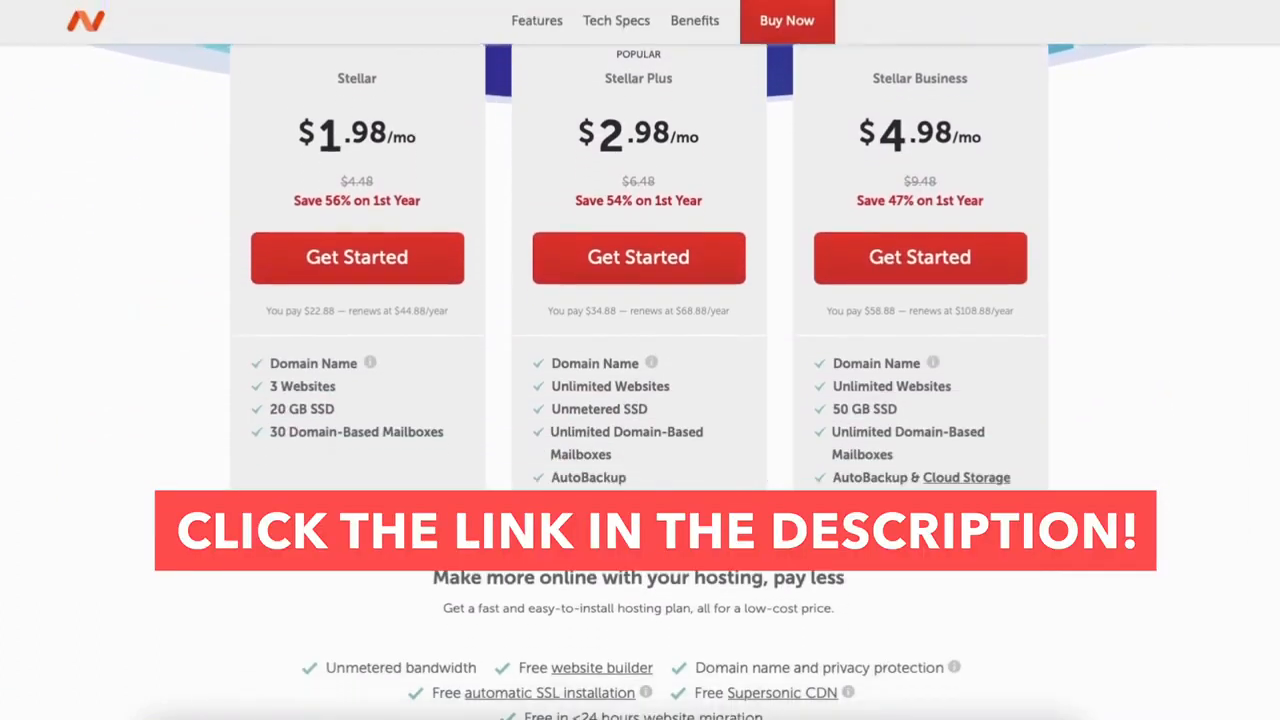
scroll(640, 360, "down", 3)
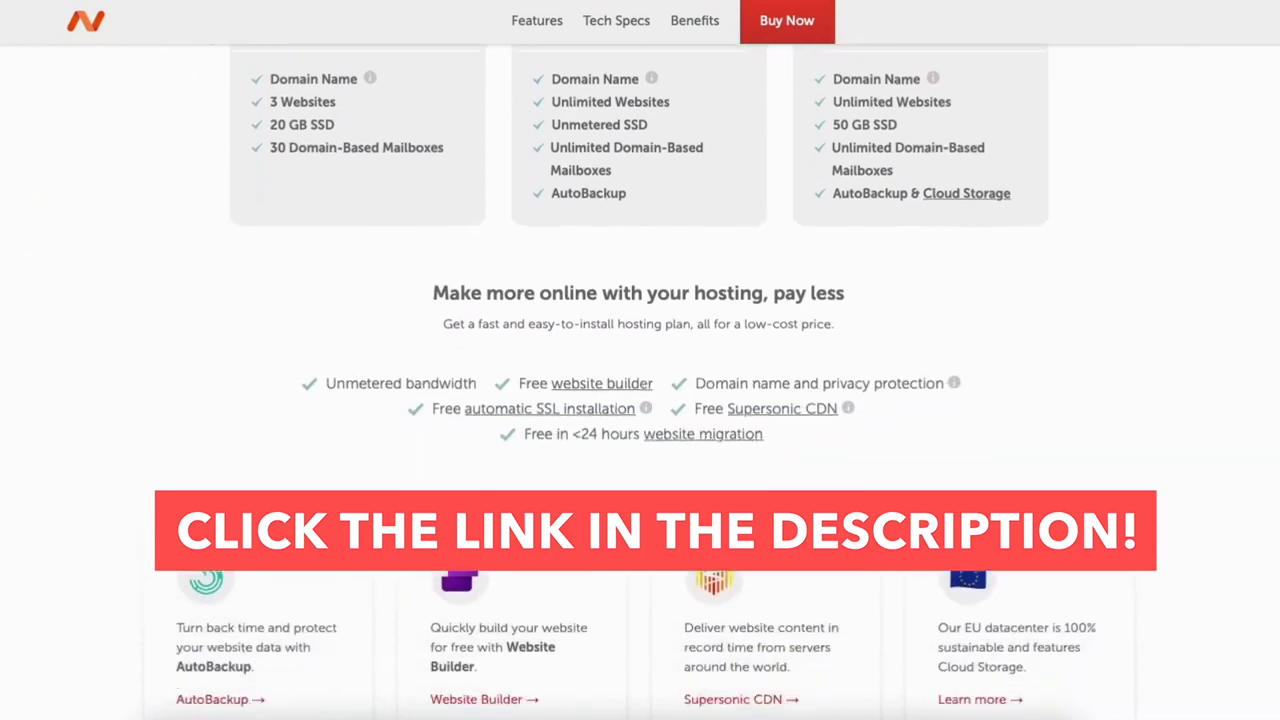
scroll(640, 360, "down", 3)
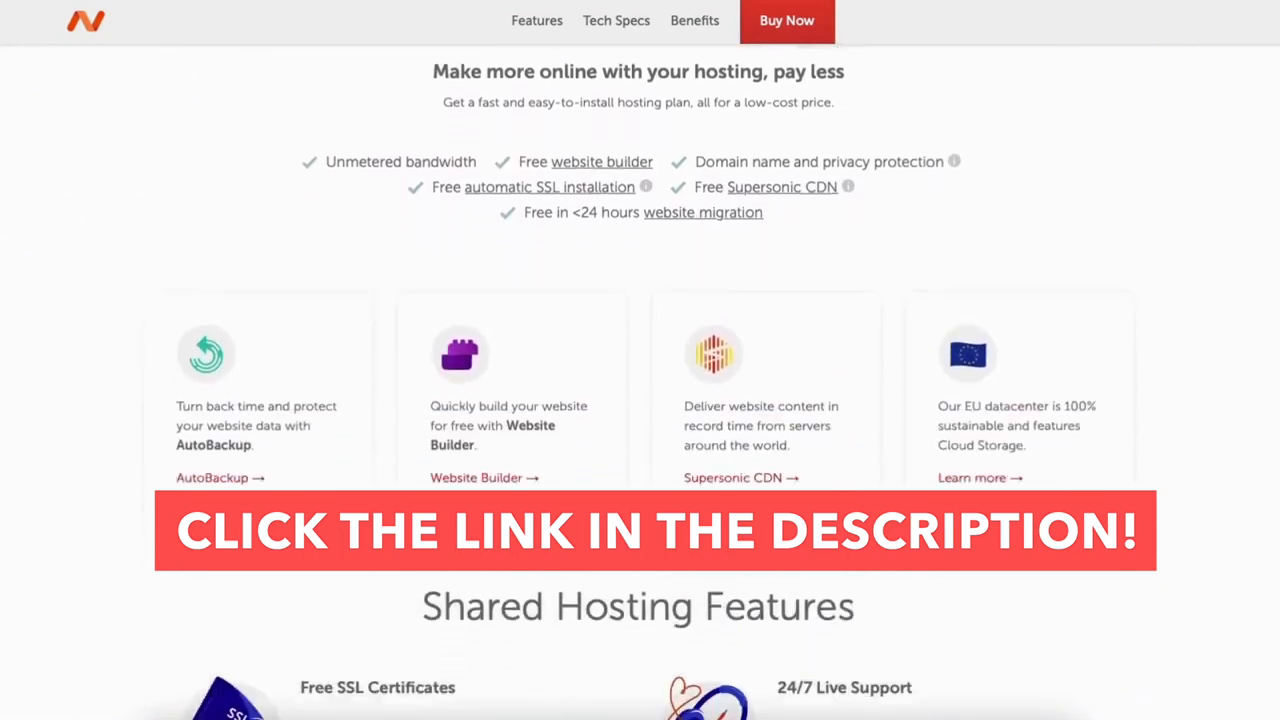
scroll(640, 360, "down", 2)
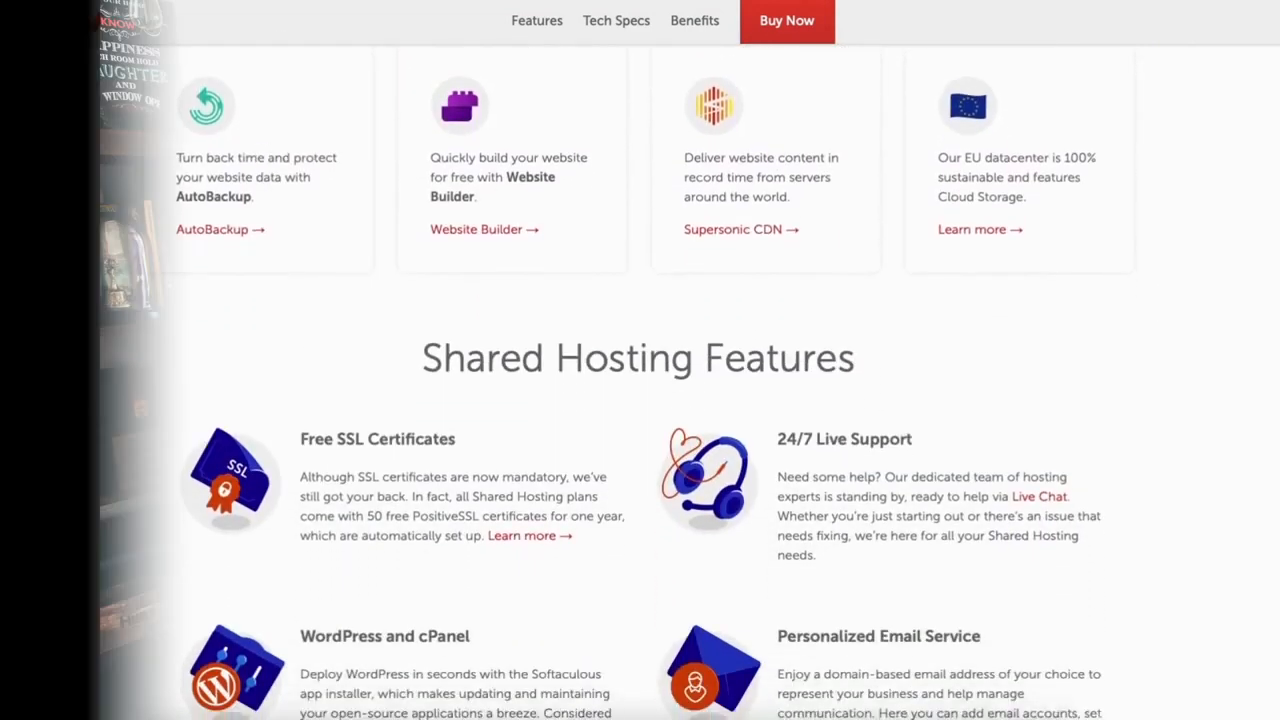